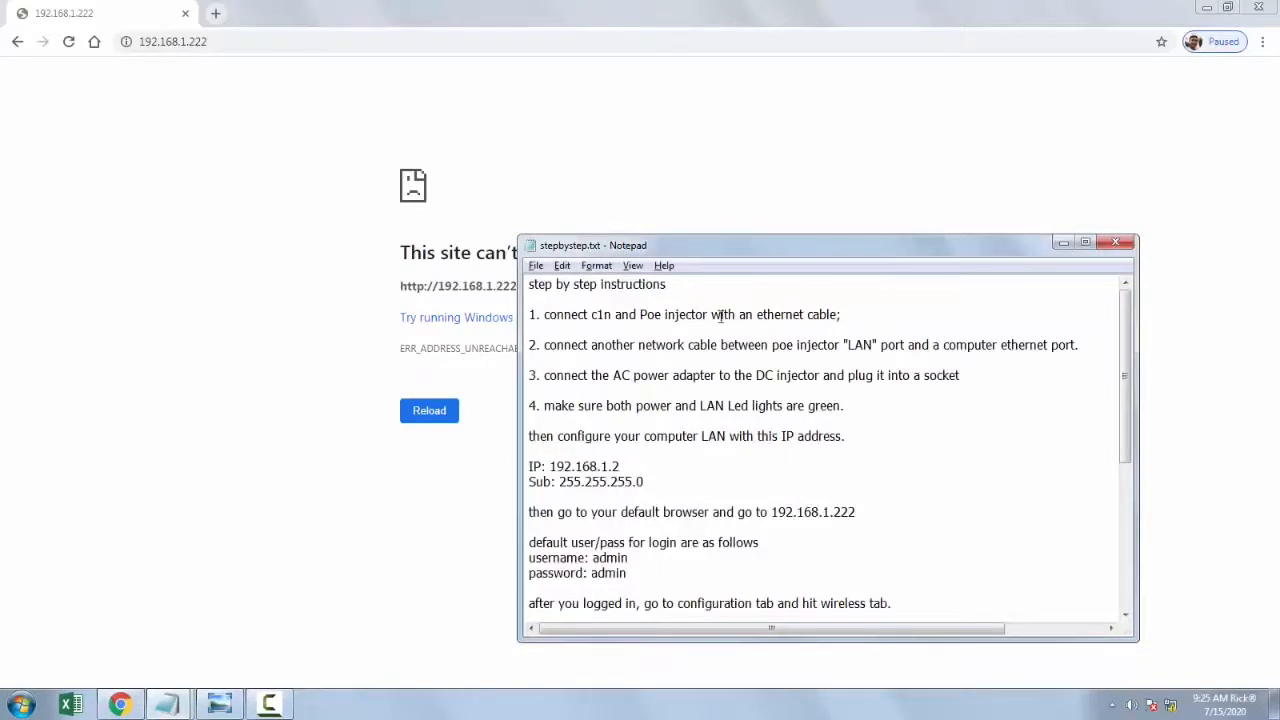
Step: Read the title and cabling instructions 1 to 3 in stepbystep.txt, highlighting each line
left_click_drag(529, 285, 562, 294)
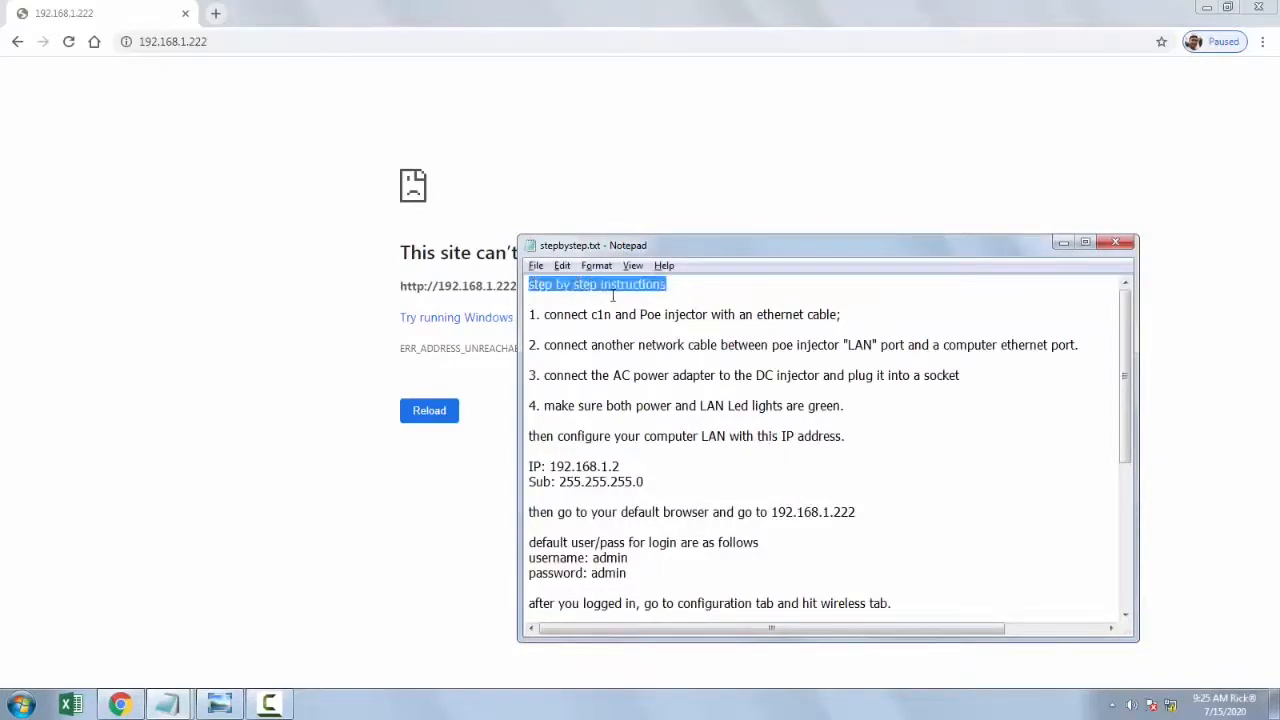
left_click(676, 310)
left_click_drag(549, 316, 836, 316)
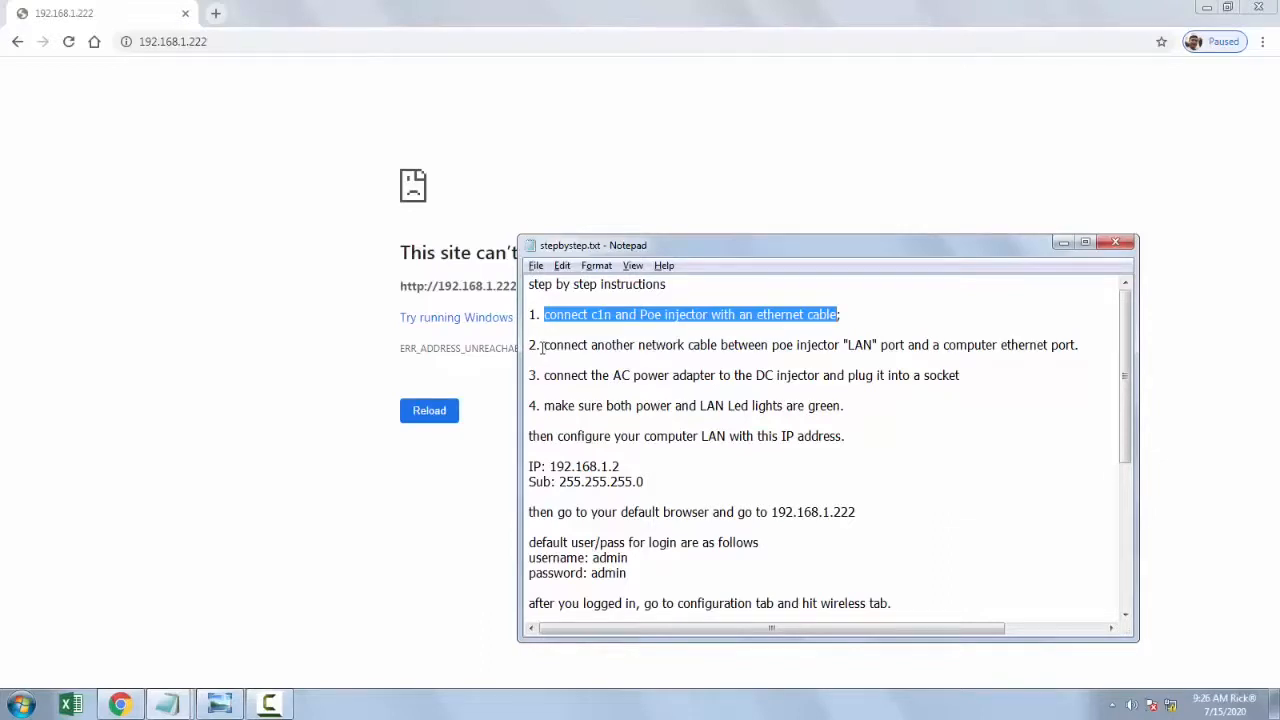
left_click_drag(541, 346, 1073, 344)
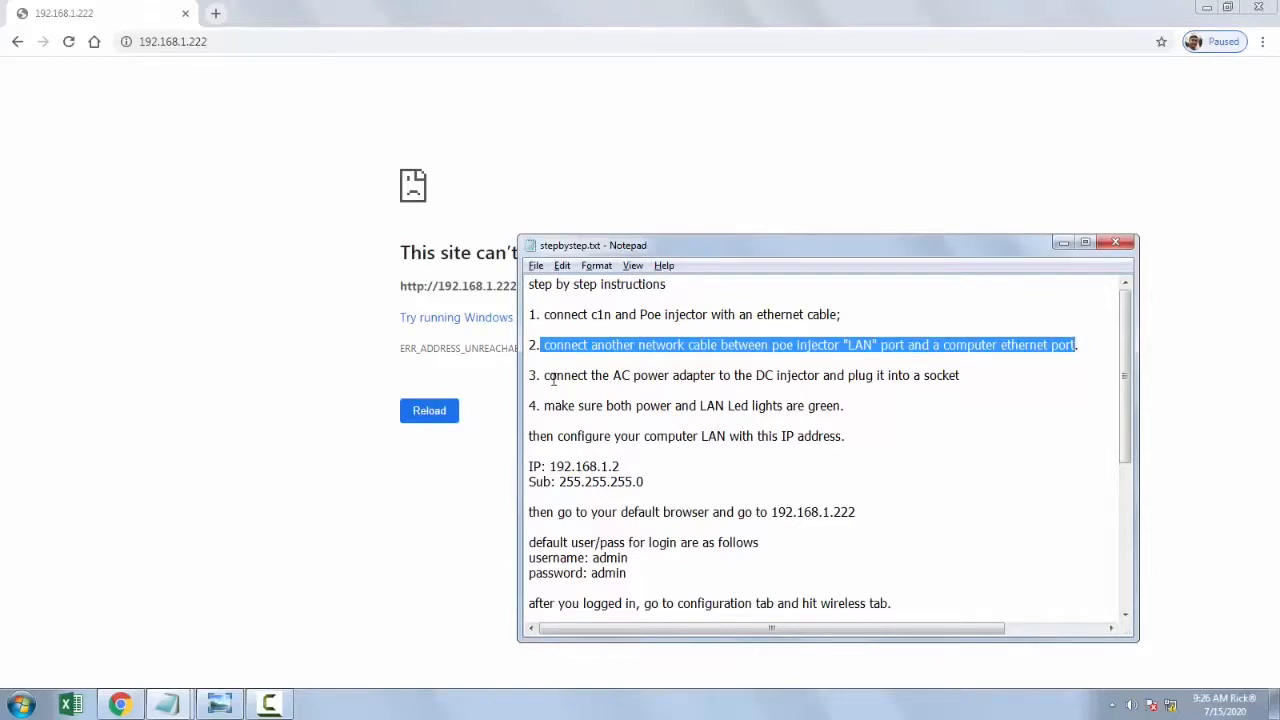
left_click_drag(543, 378, 909, 386)
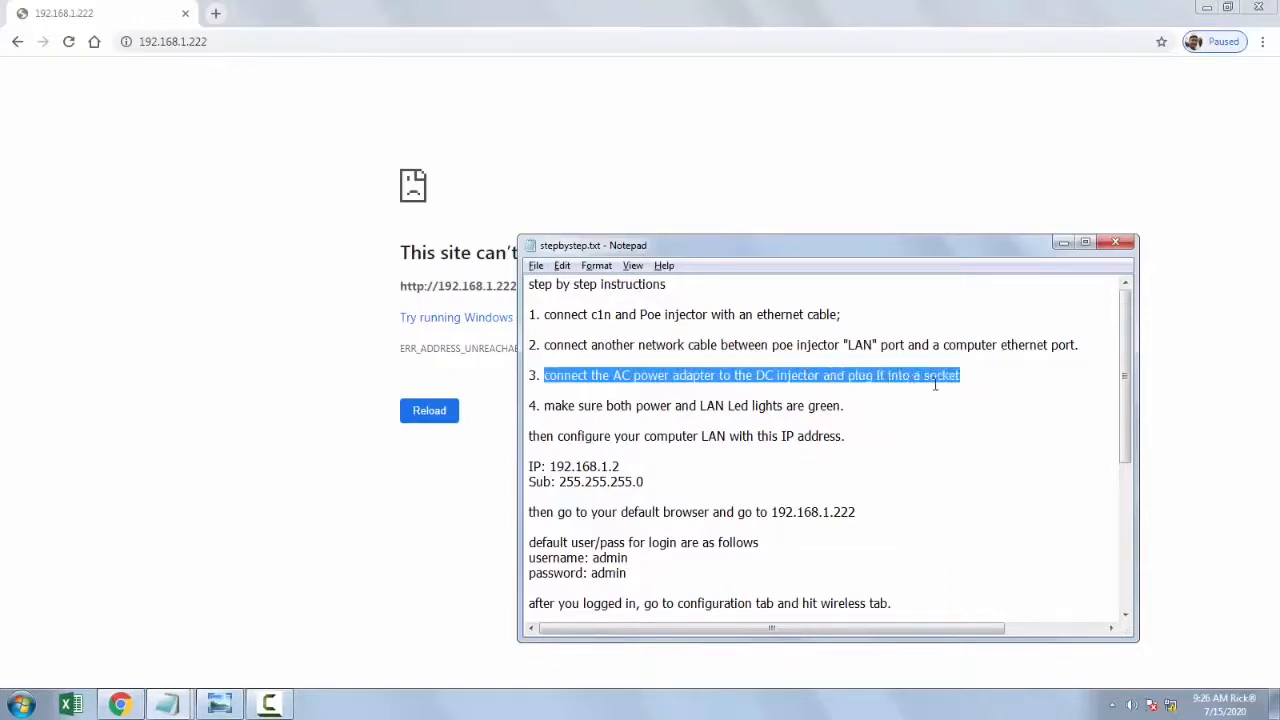
Step: Bring up the conn.jpg wiring diagram and compare it with instructions 1 to 3 on the PoE injector, computer and power adapter connections
left_click(219, 704)
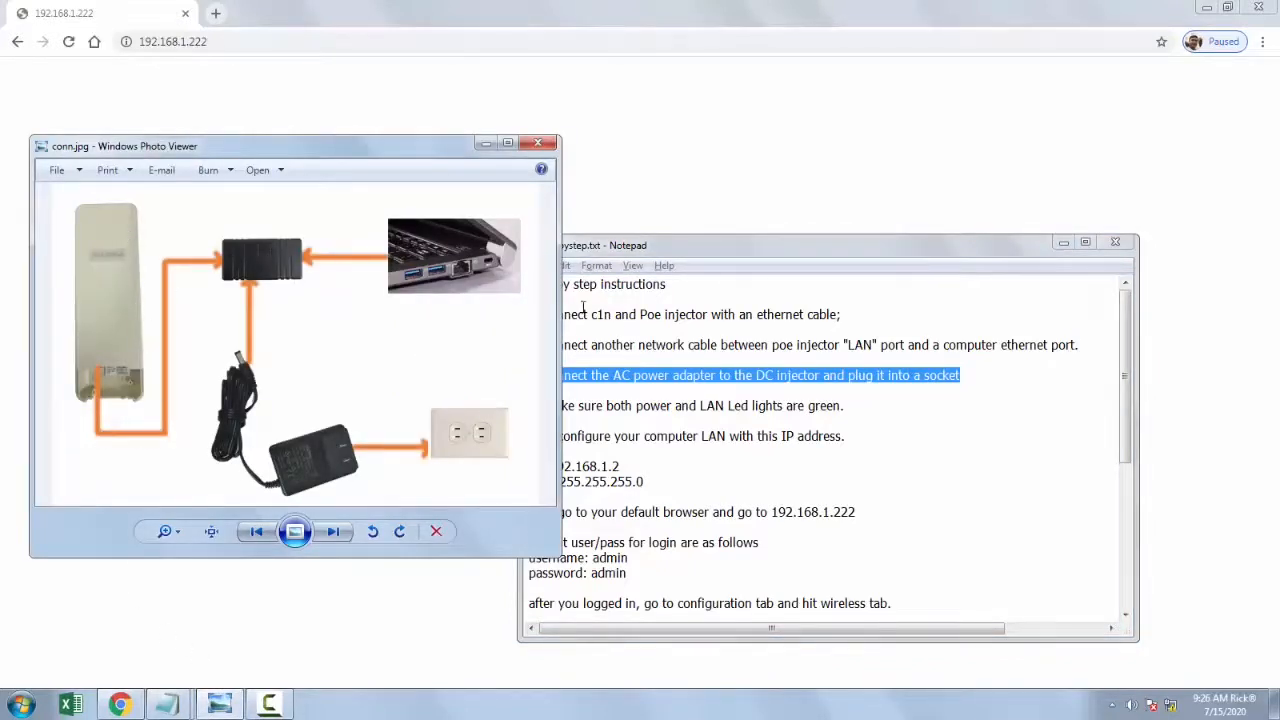
left_click(654, 334)
left_click_drag(544, 314, 828, 314)
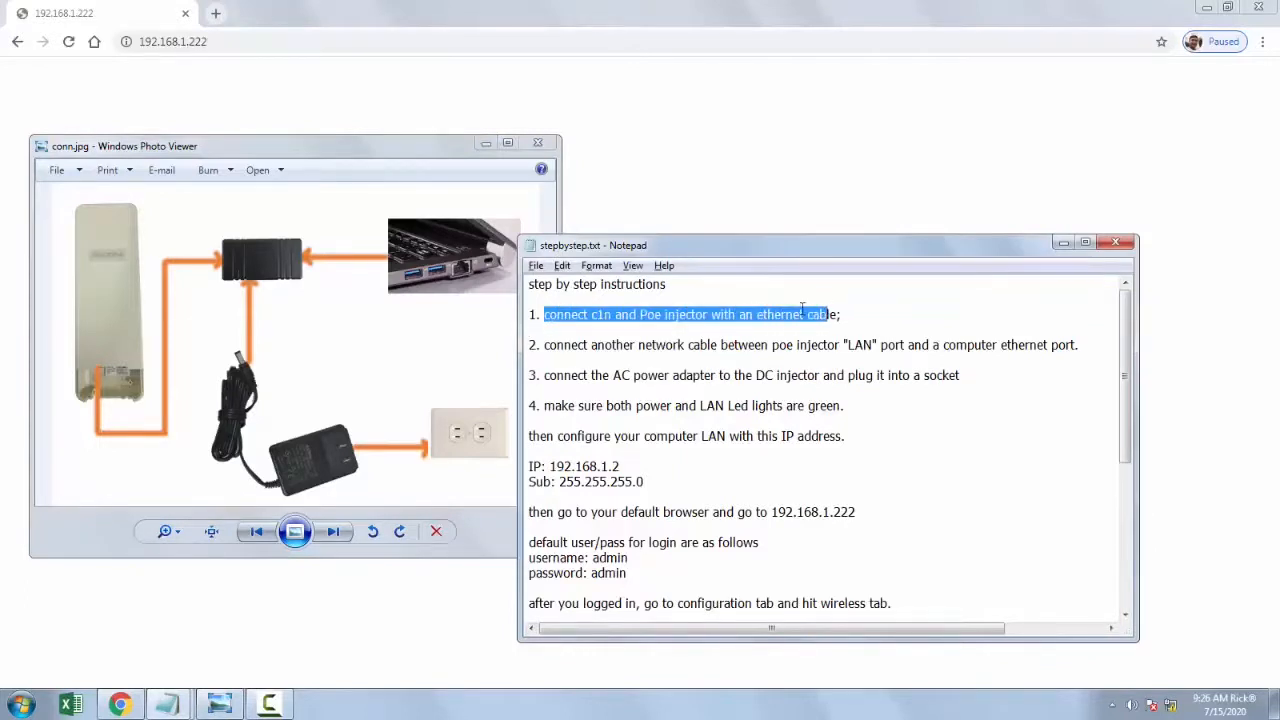
left_click(104, 370)
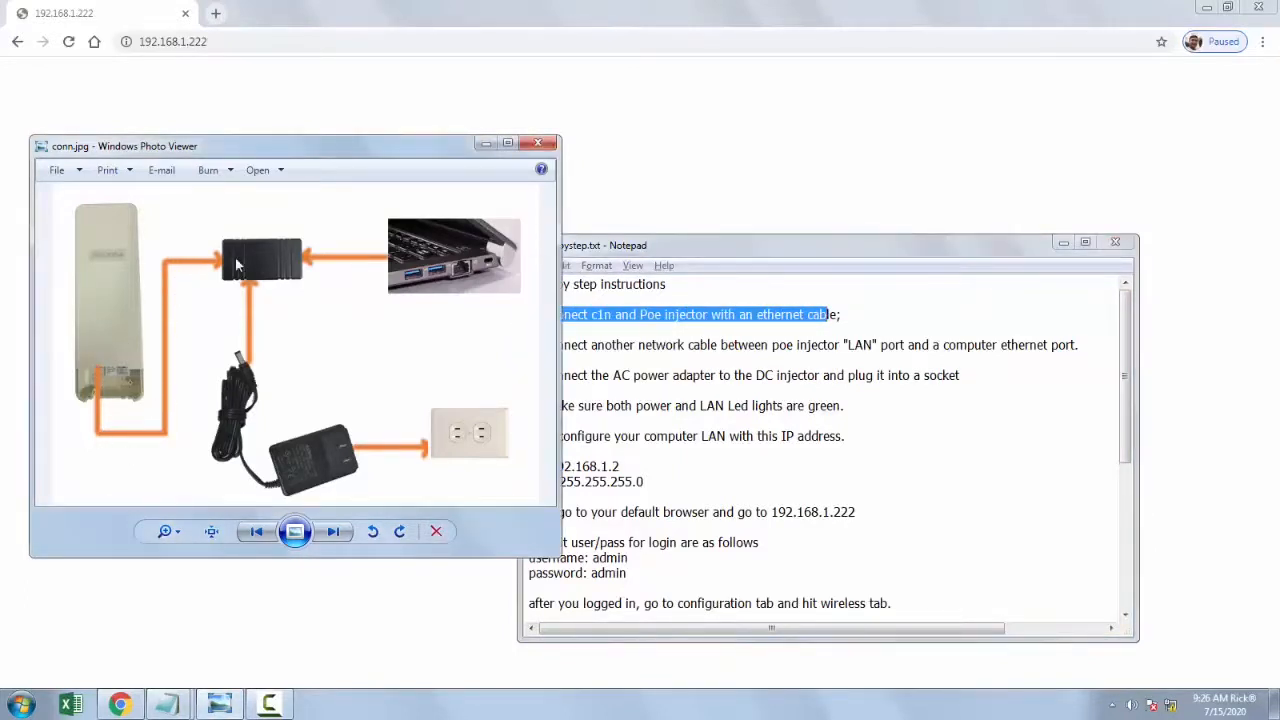
left_click(588, 344)
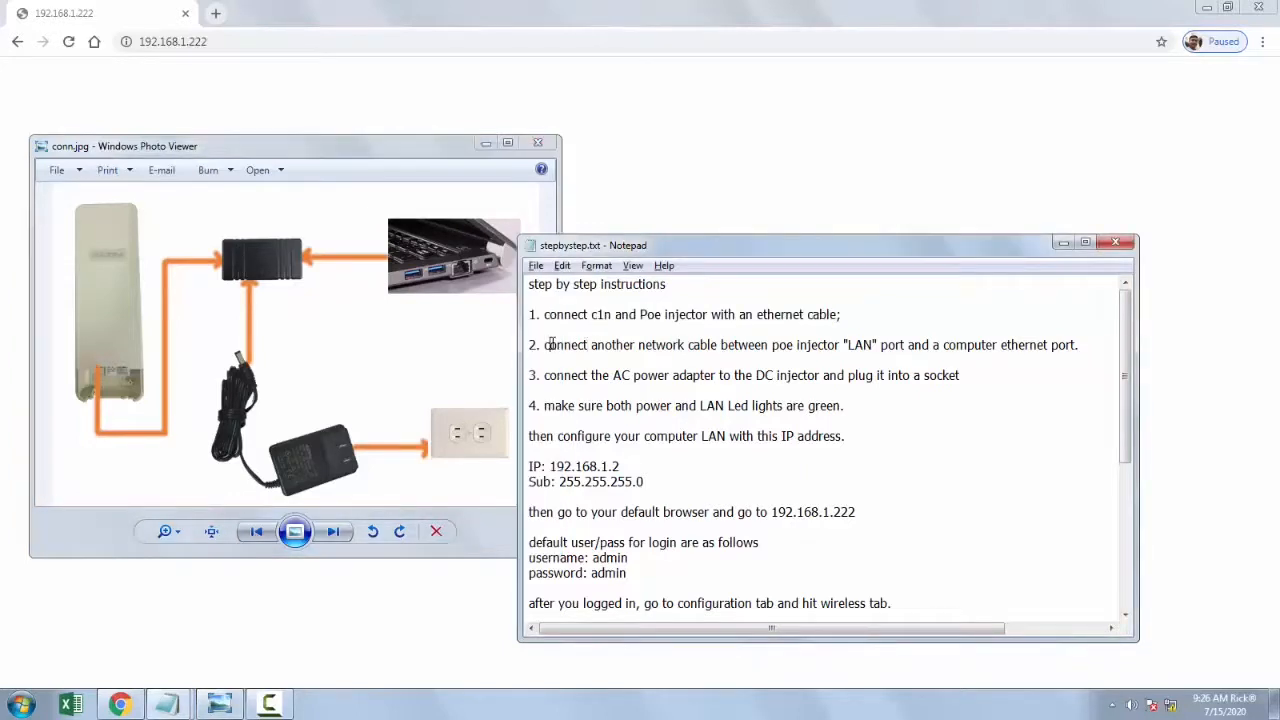
left_click_drag(543, 344, 1075, 345)
left_click(308, 274)
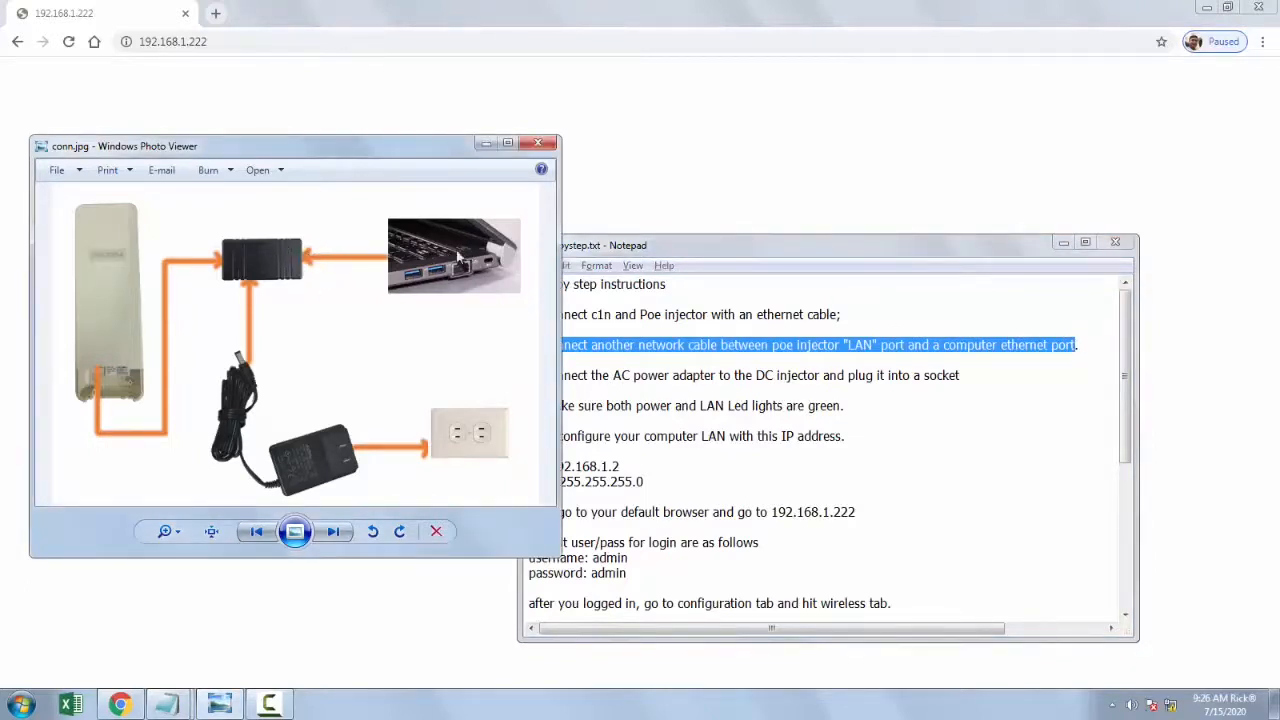
left_click(655, 345)
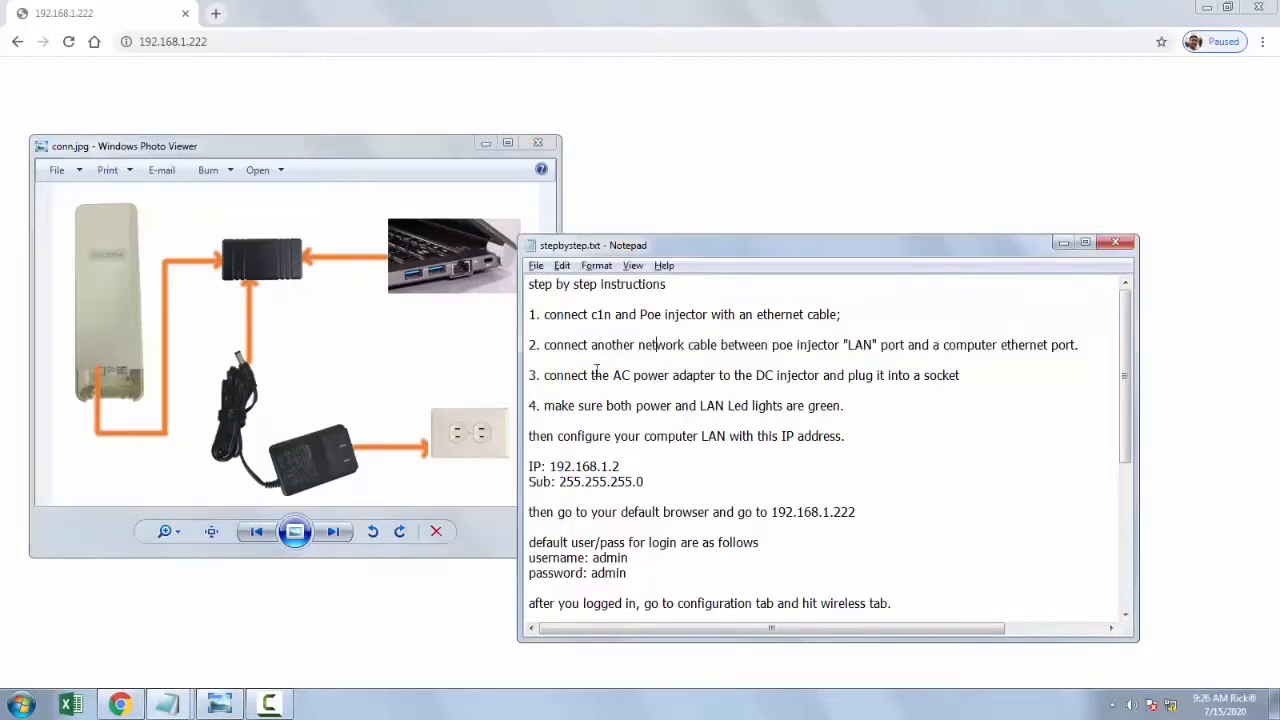
left_click_drag(544, 375, 957, 378)
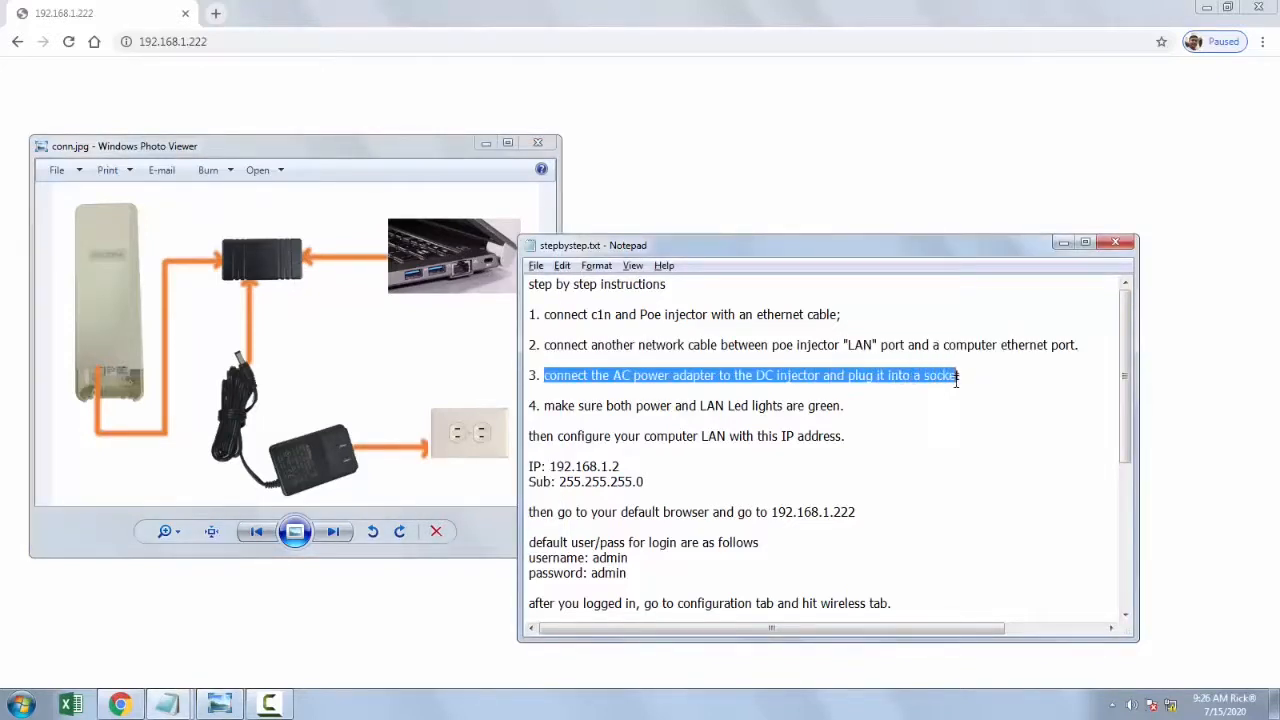
left_click(266, 349)
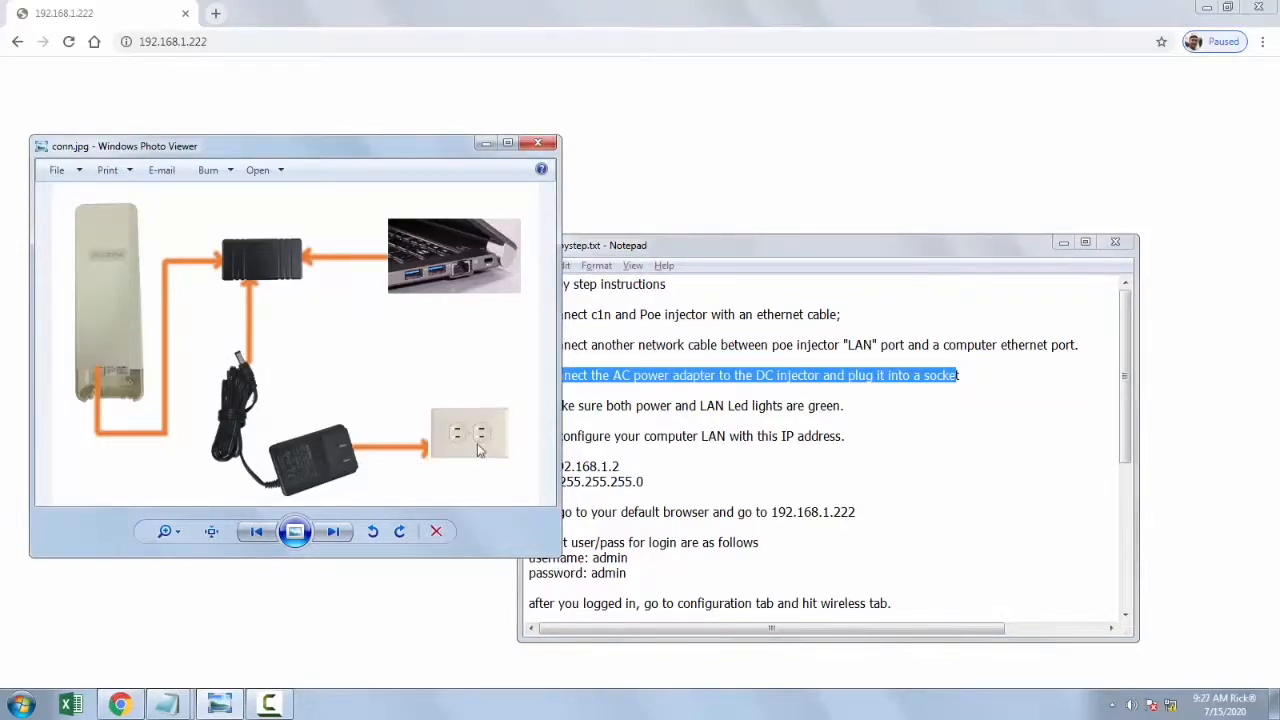
left_click(924, 405)
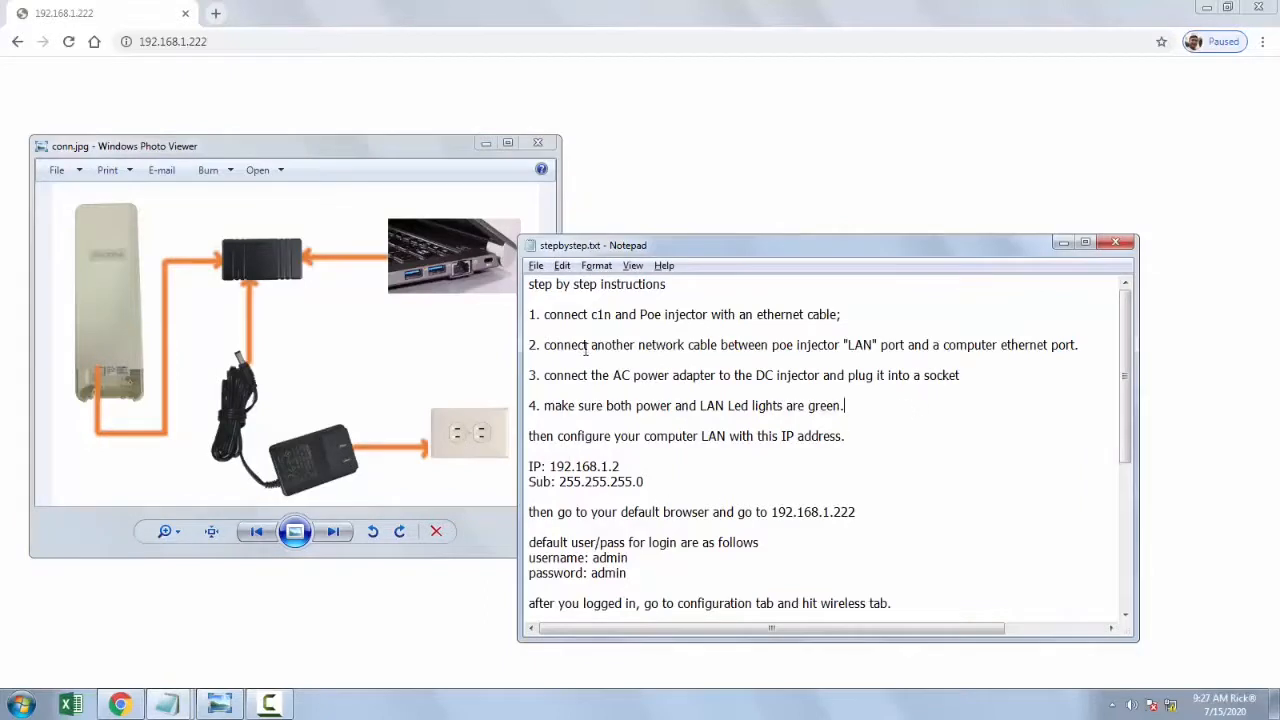
Step: Highlight the LAN configuration instruction and open the Internet Protocol Version 4 (TCP/IPv4) properties of the Local Area Connection
left_click_drag(527, 442, 843, 436)
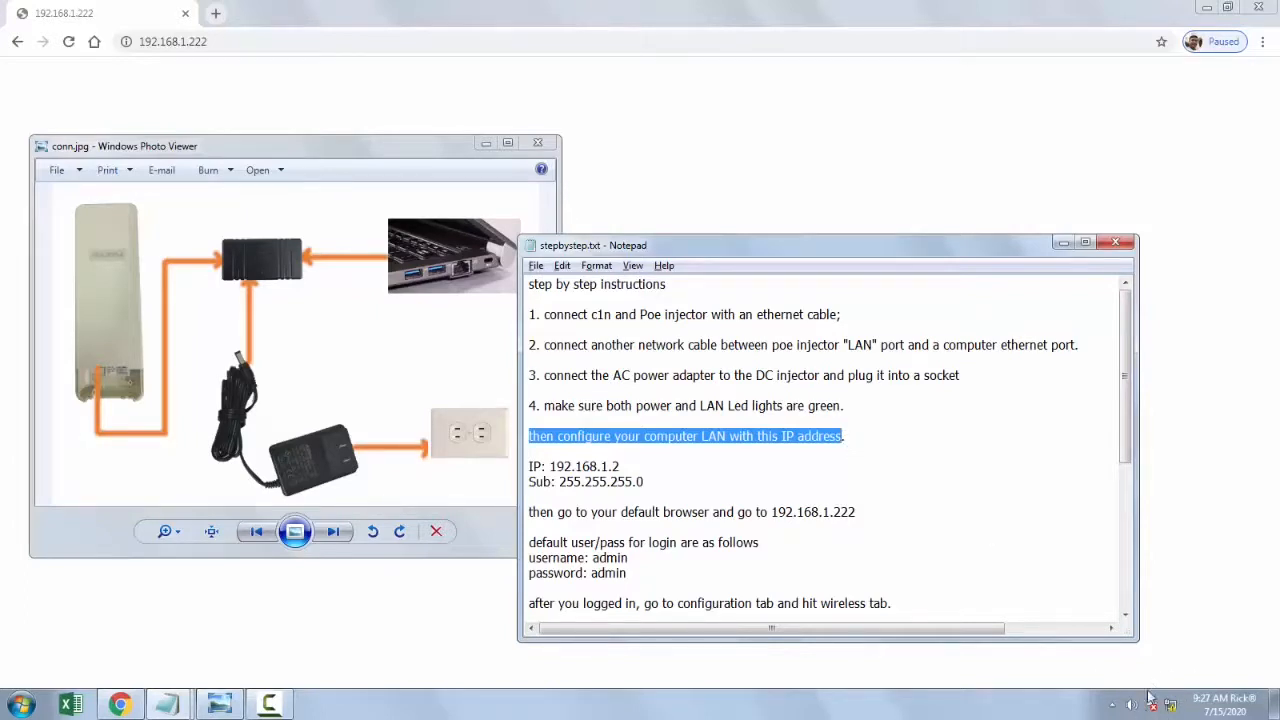
left_click(1175, 703)
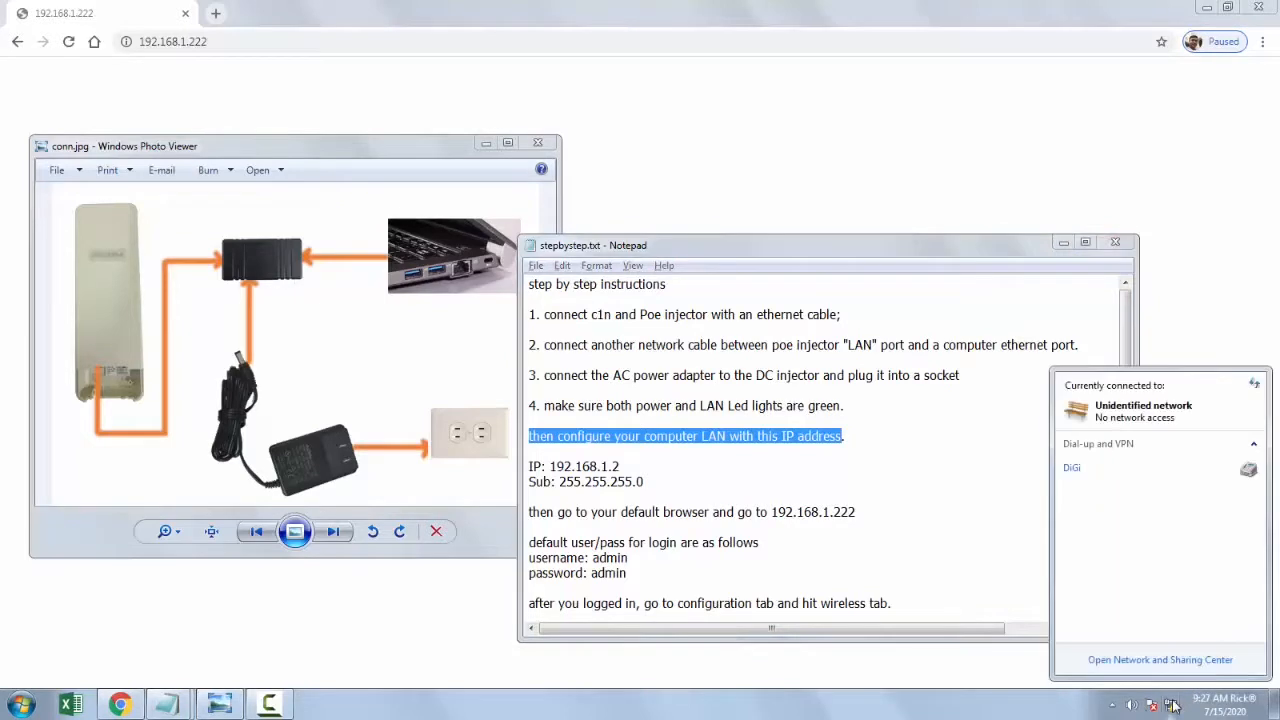
left_click(1134, 660)
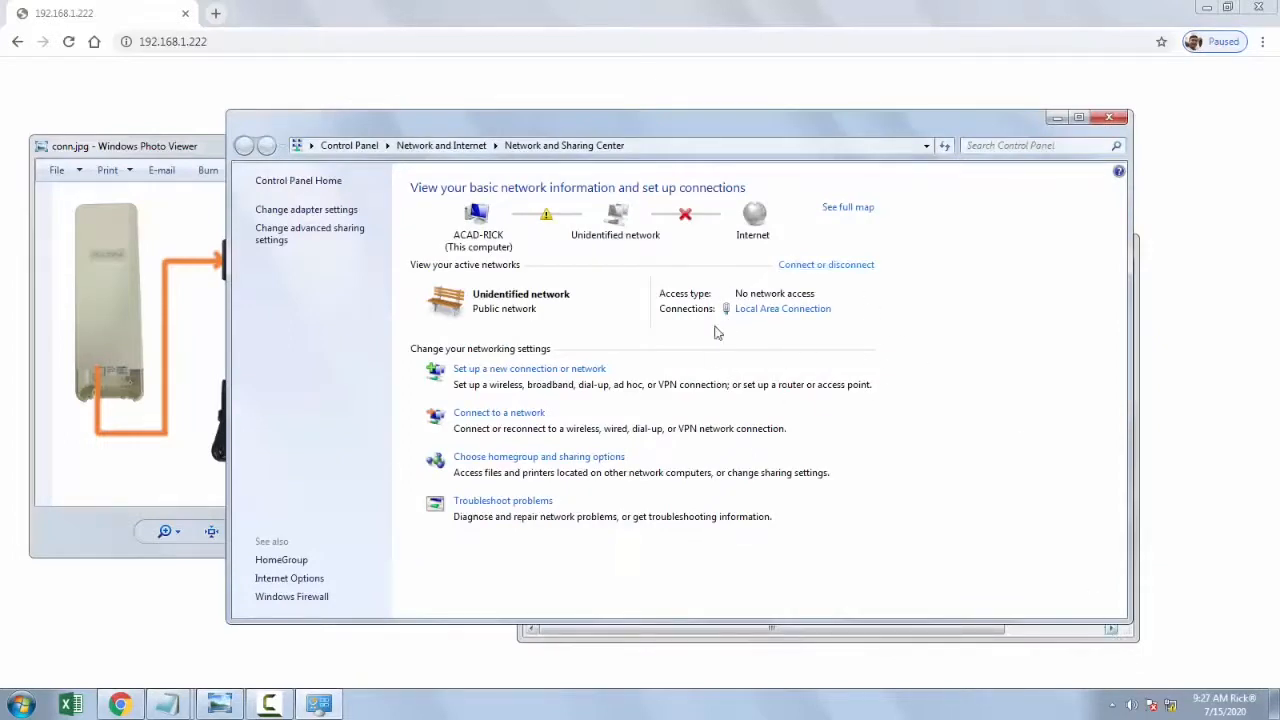
left_click(783, 312)
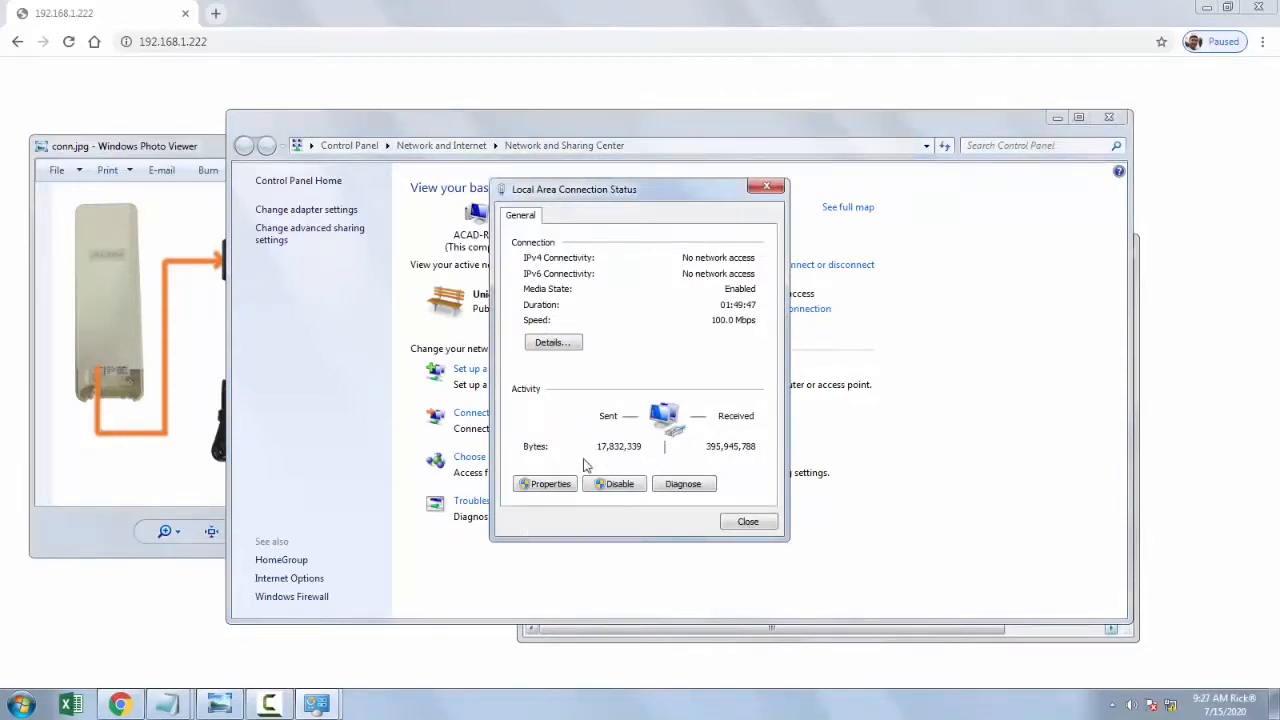
left_click(549, 484)
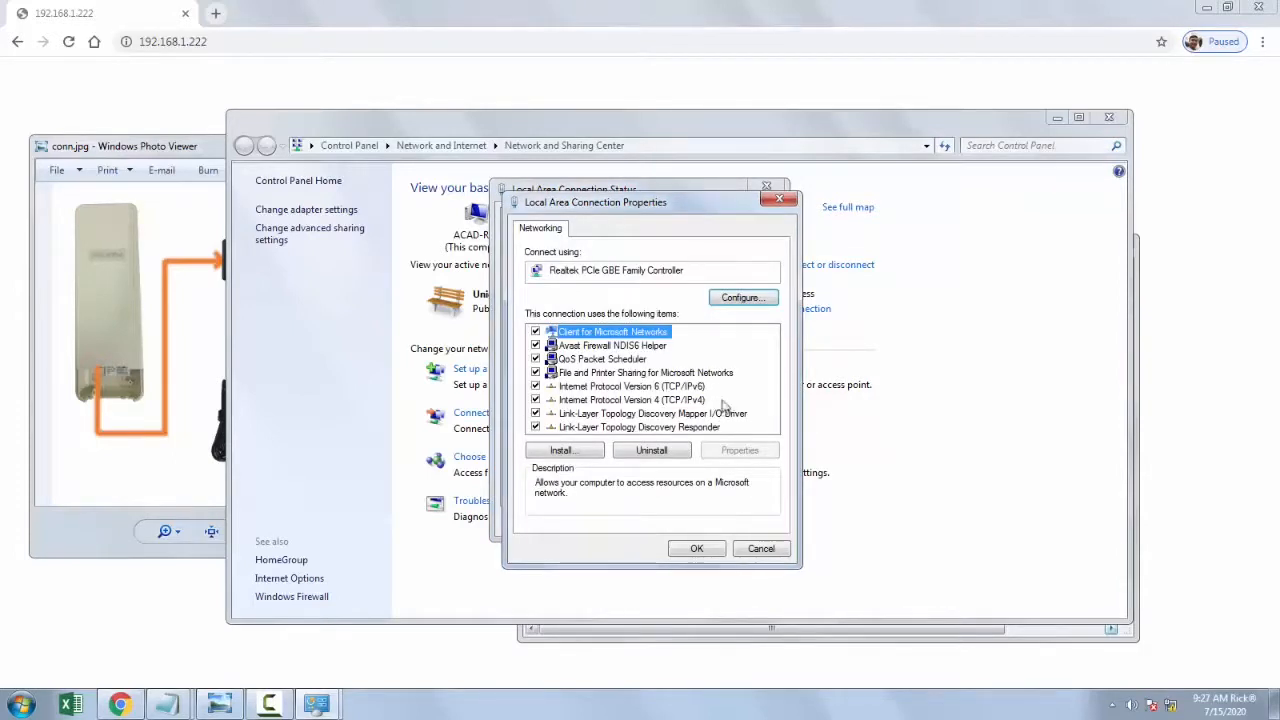
left_click(667, 403)
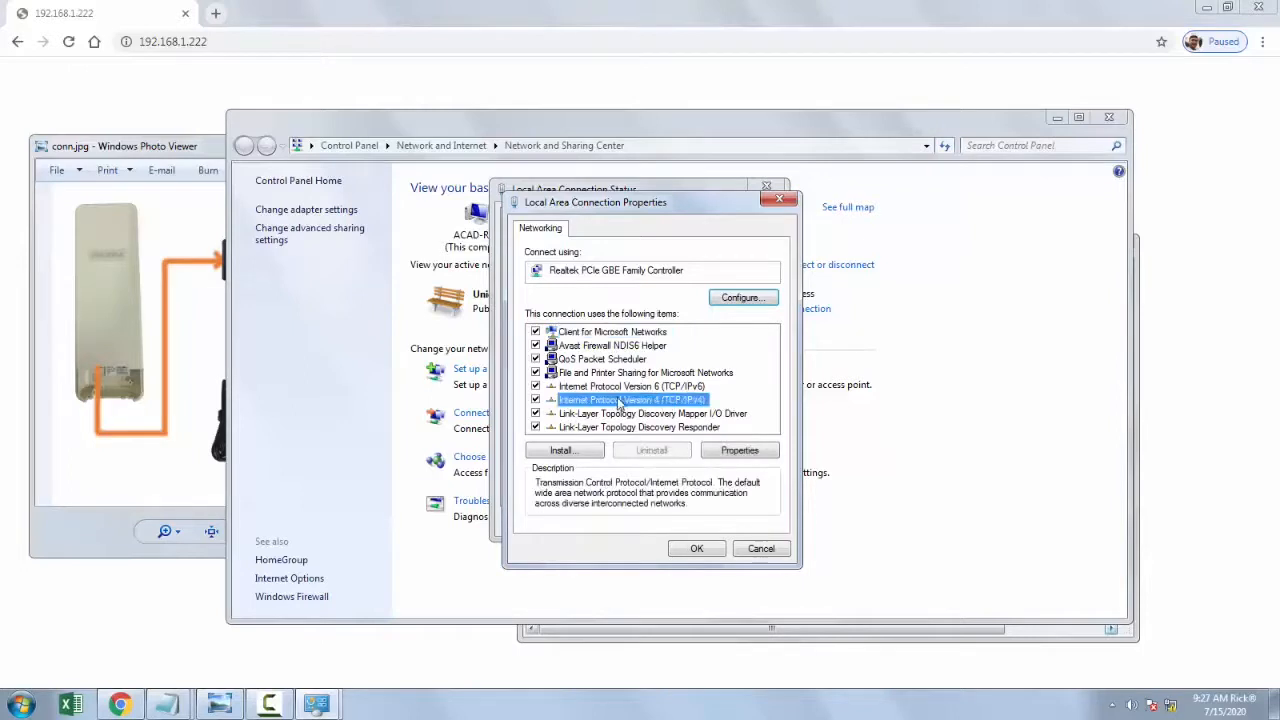
double_click(629, 402)
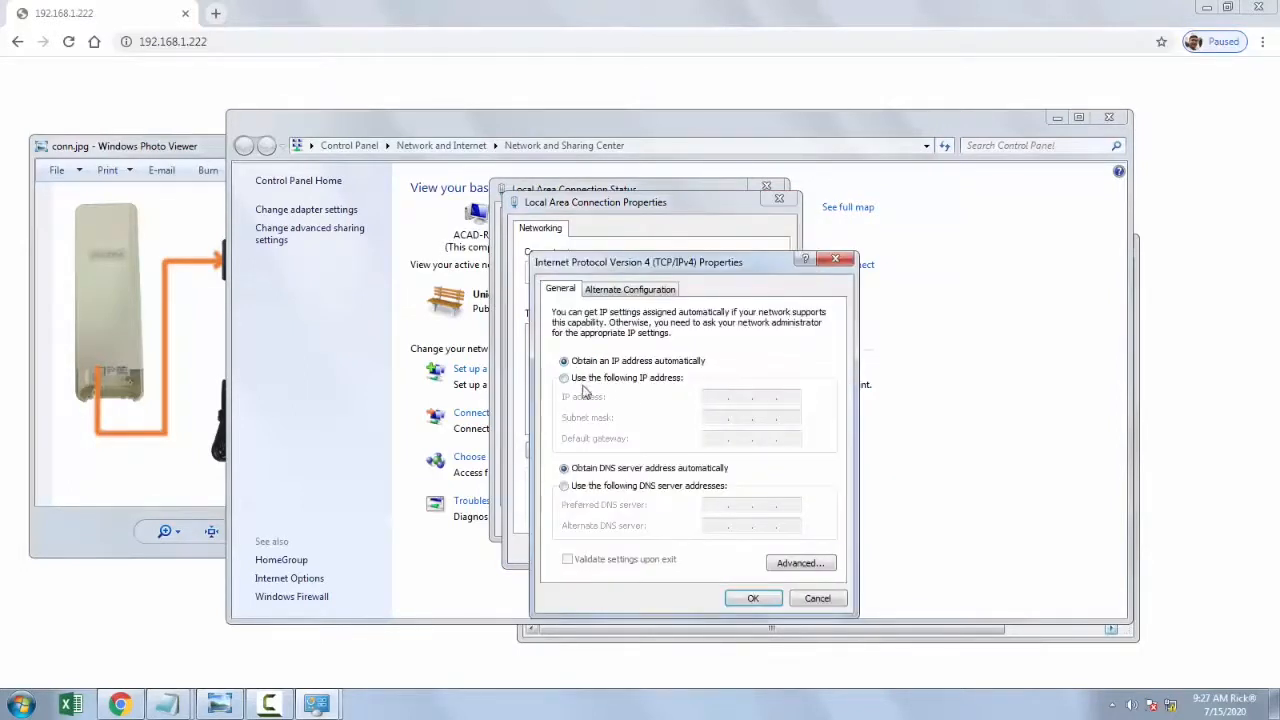
Step: Switch the connection to a manually specified IP address and set it to 192.168.1.2, as given in stepbystep.txt
left_click(592, 379)
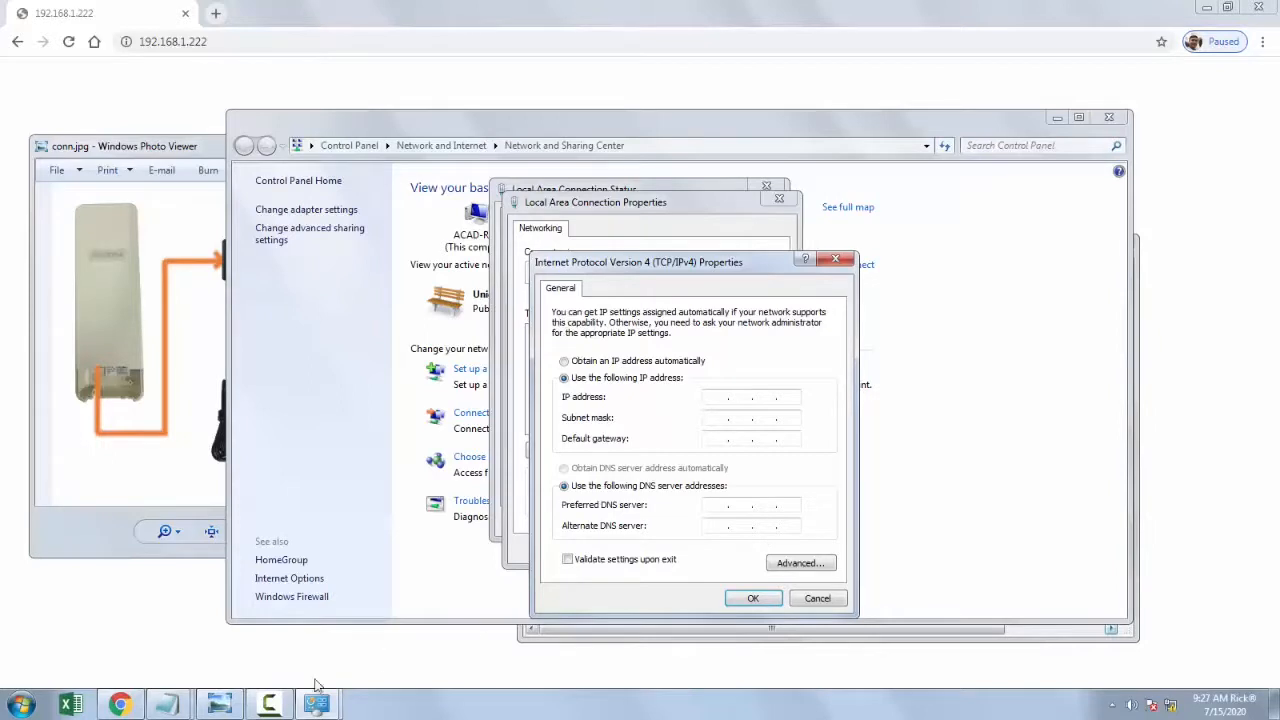
mouse_move(184, 700)
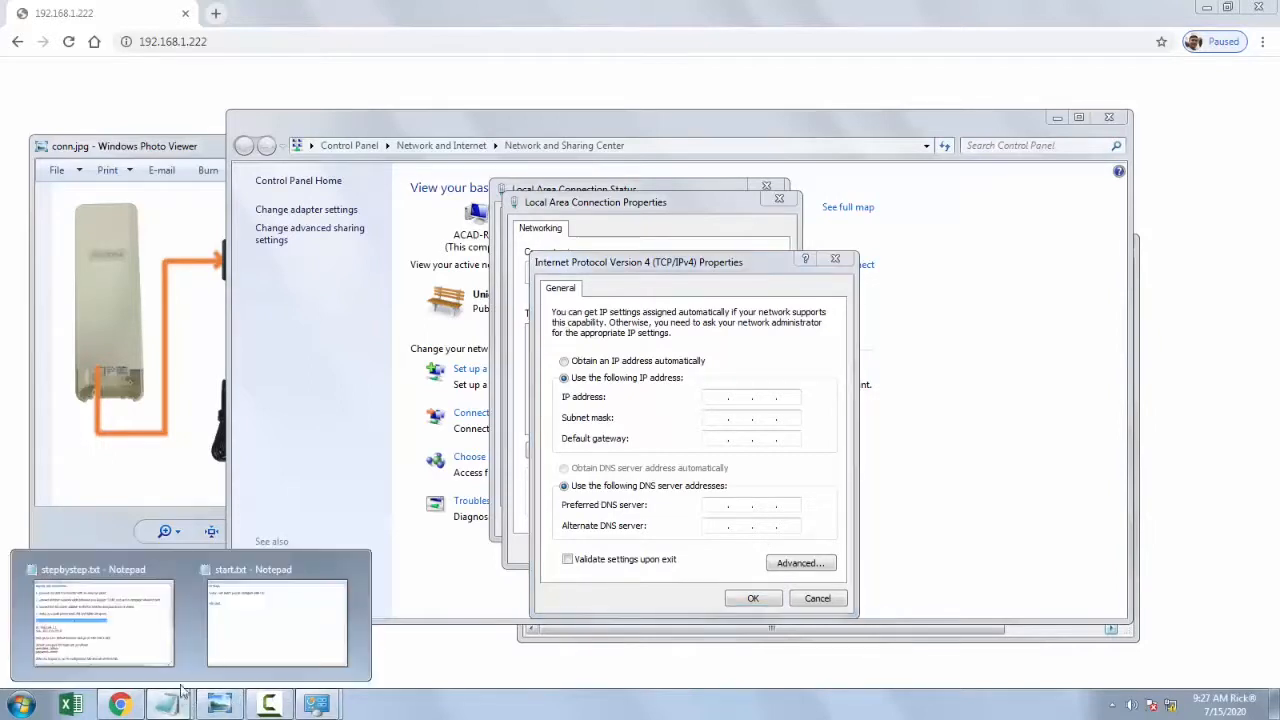
left_click(105, 618)
left_click(603, 467)
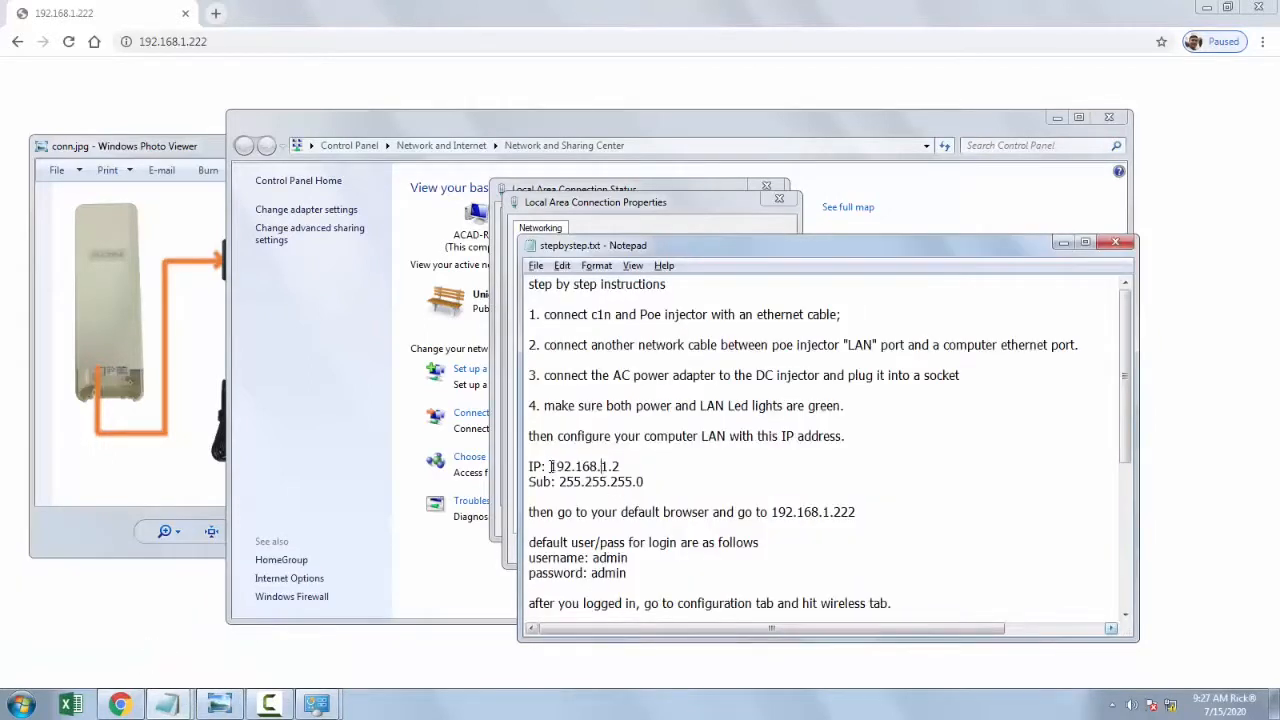
left_click_drag(550, 467, 633, 466)
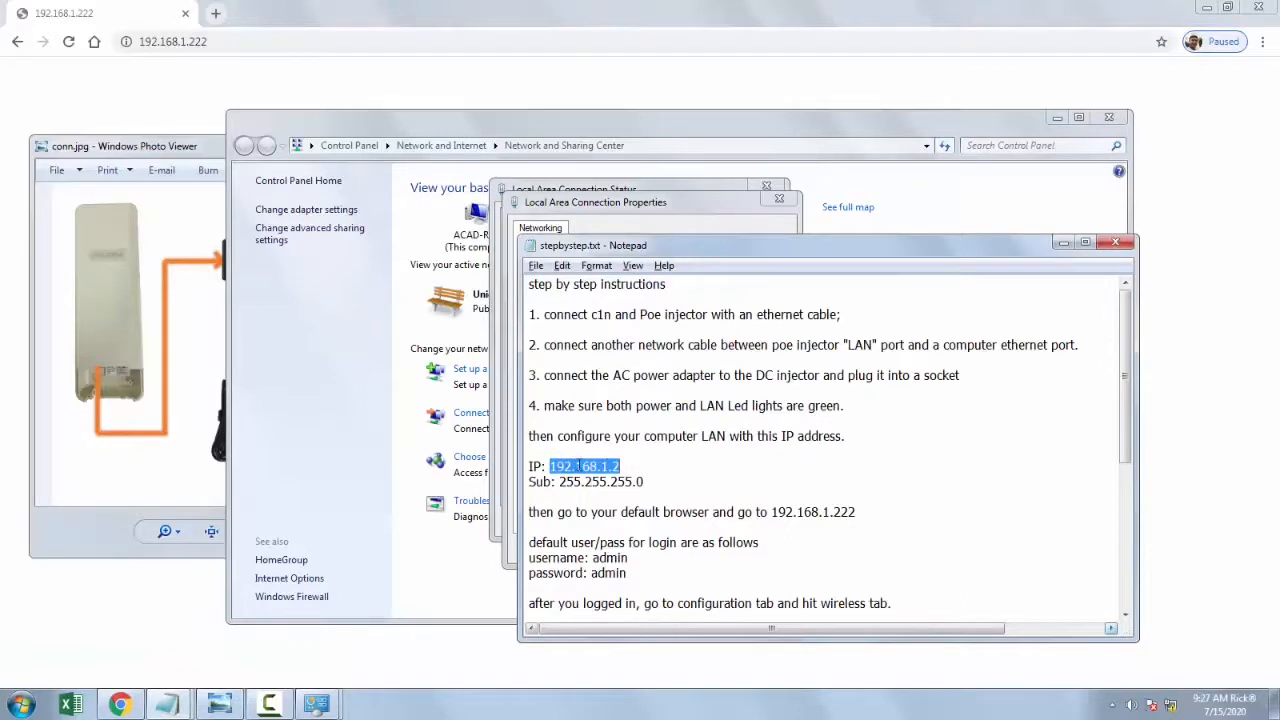
left_click(614, 214)
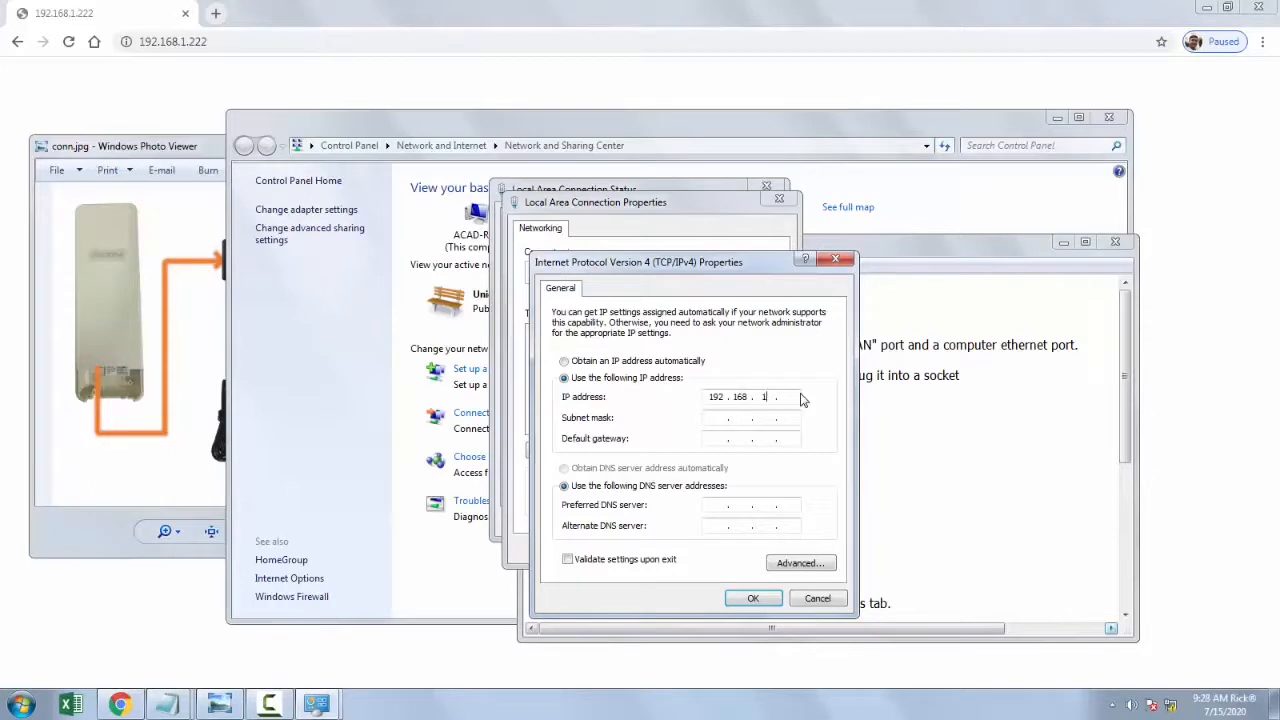
type("2")
Step: Fill in the subnet mask 255.255.255.0, check it against the notes, and confirm the IPv4 and Local Area Connection properties
left_click(723, 420)
left_click(893, 395)
left_click_drag(628, 481, 522, 482)
left_click(676, 230)
left_click(752, 598)
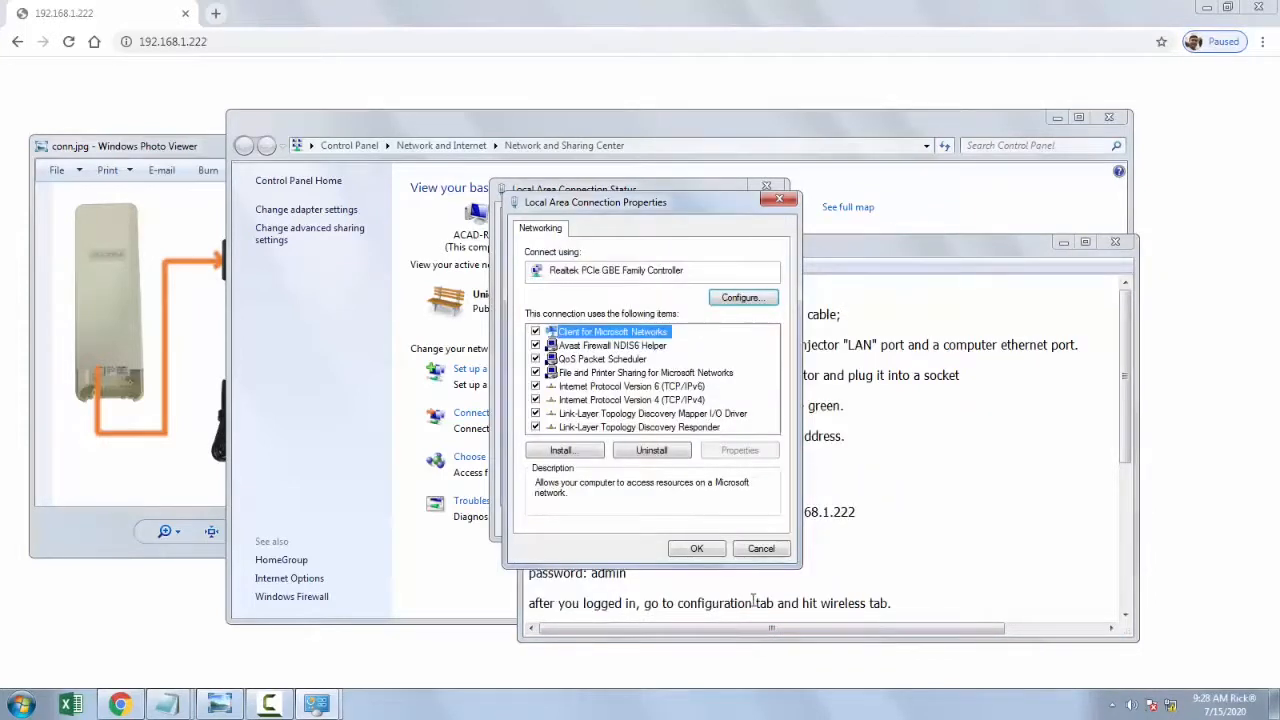
left_click(700, 550)
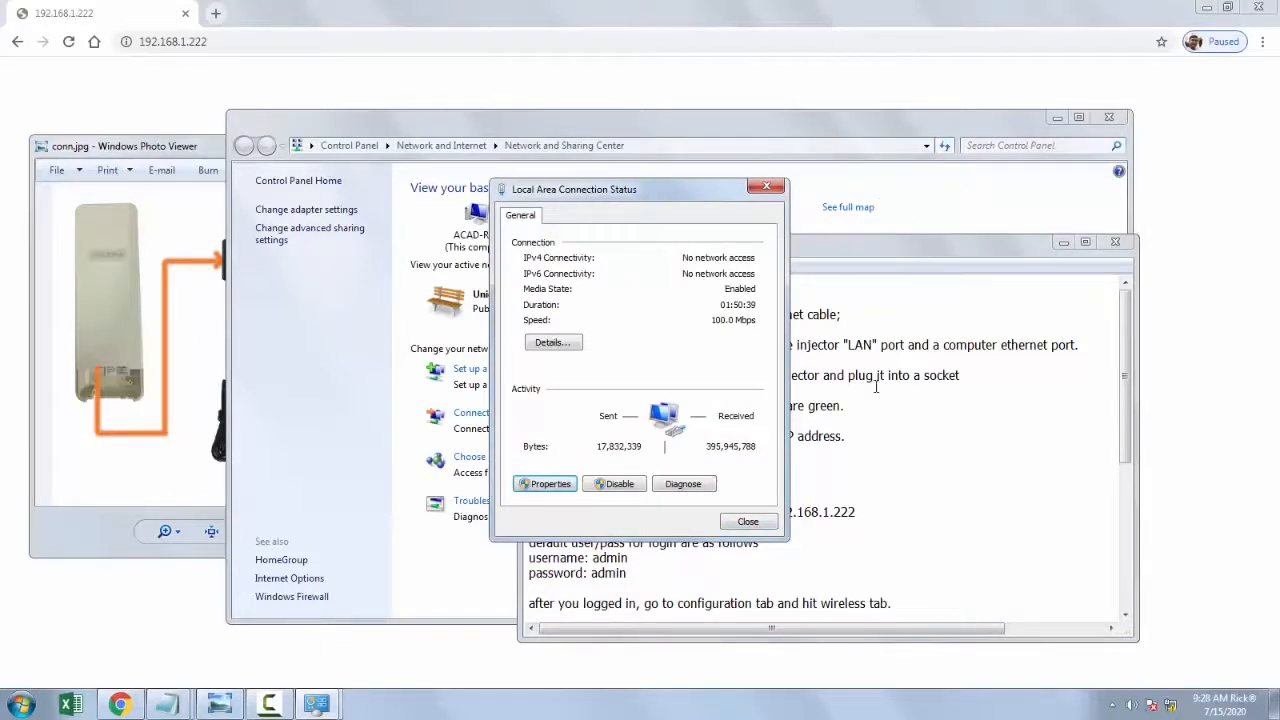
Step: Highlight the browser instruction in the notes, then switch to Chrome and load the device's login page at 192.168.1.222
left_click(916, 438)
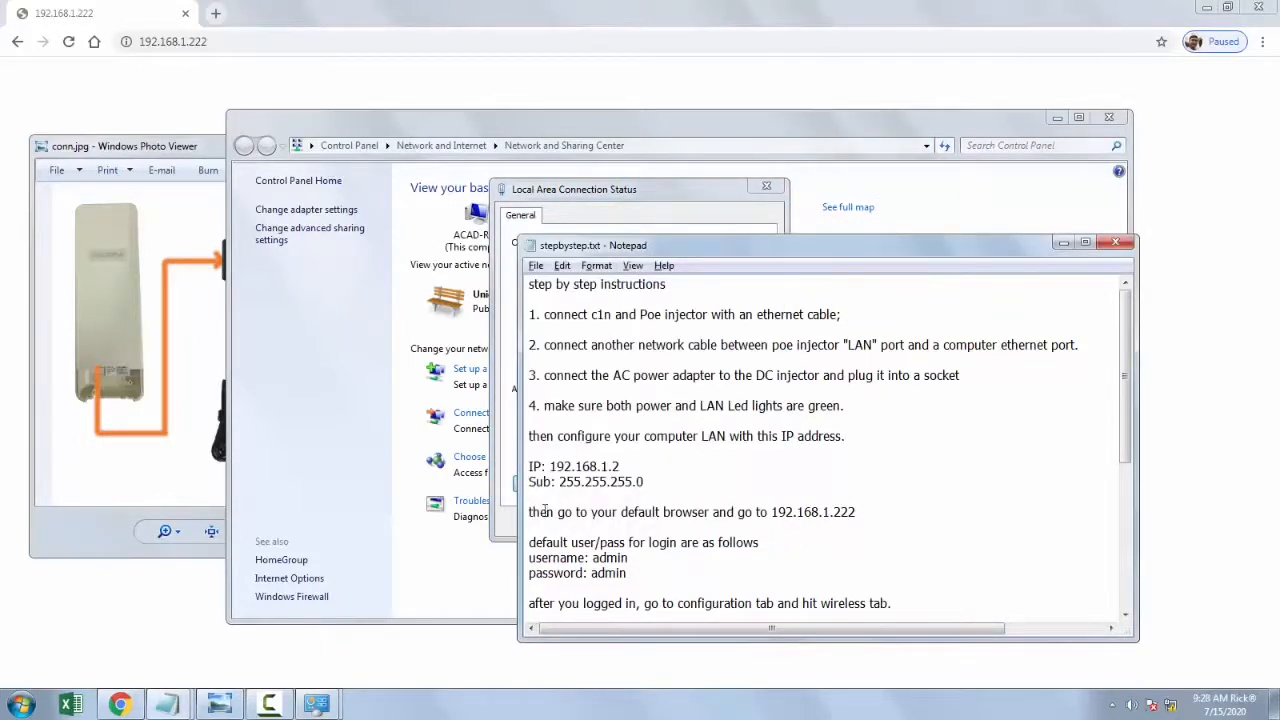
left_click_drag(531, 512, 855, 513)
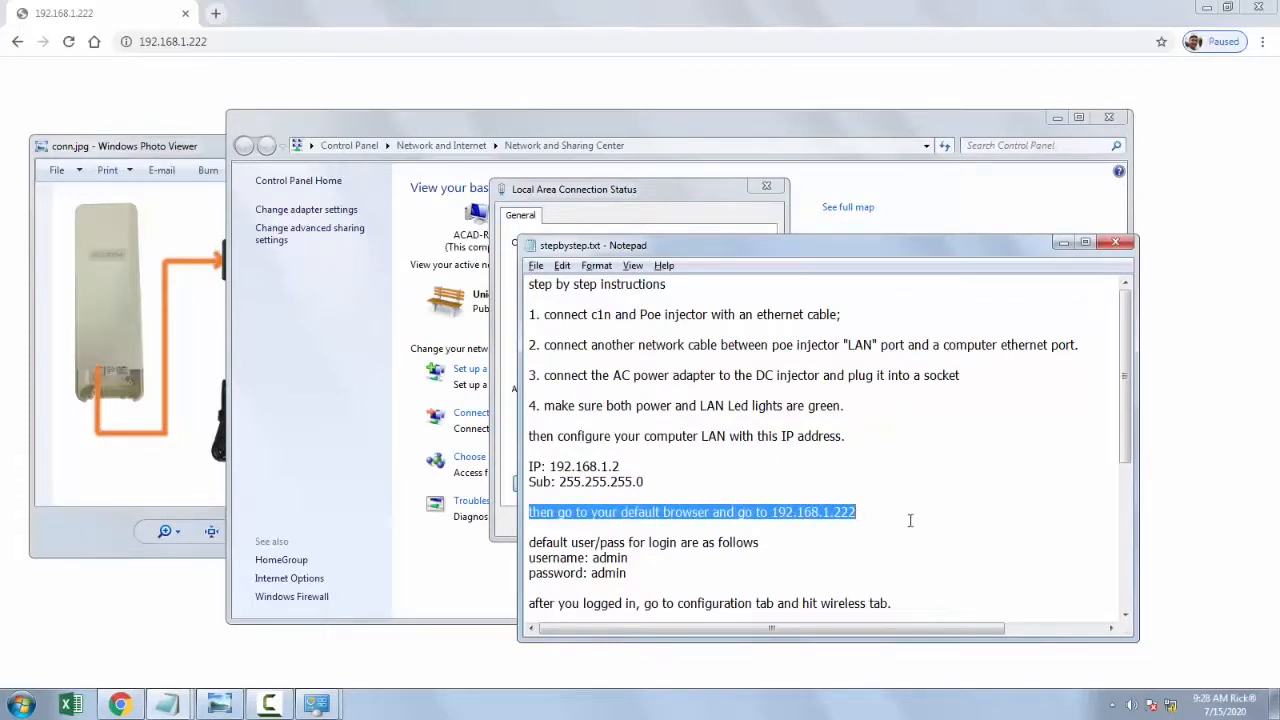
left_click(669, 22)
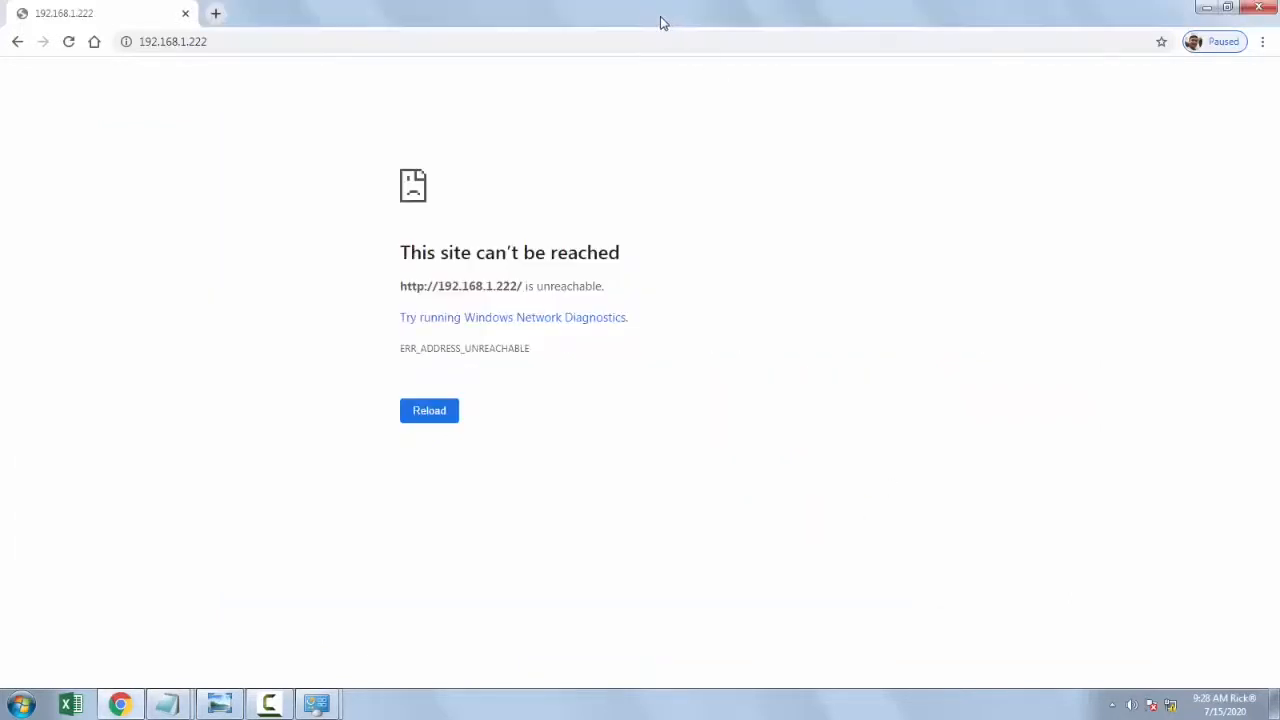
left_click(240, 42)
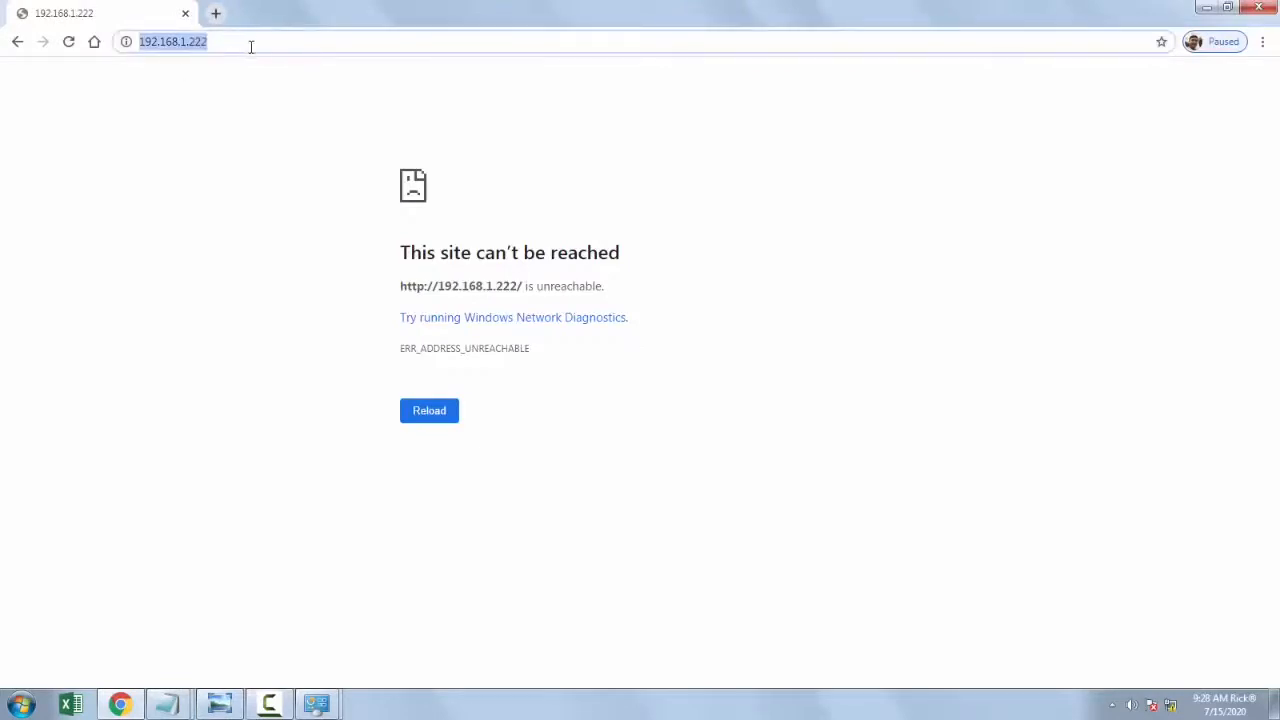
type("192.16")
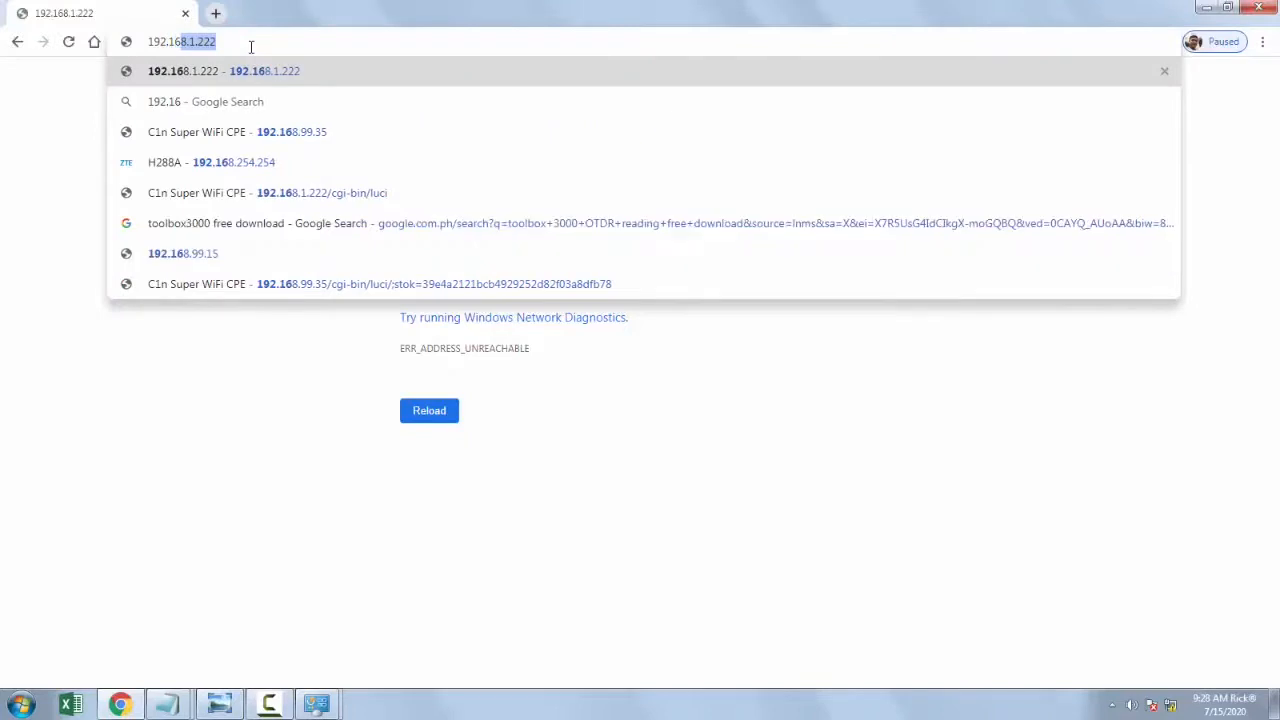
type("8.1.2")
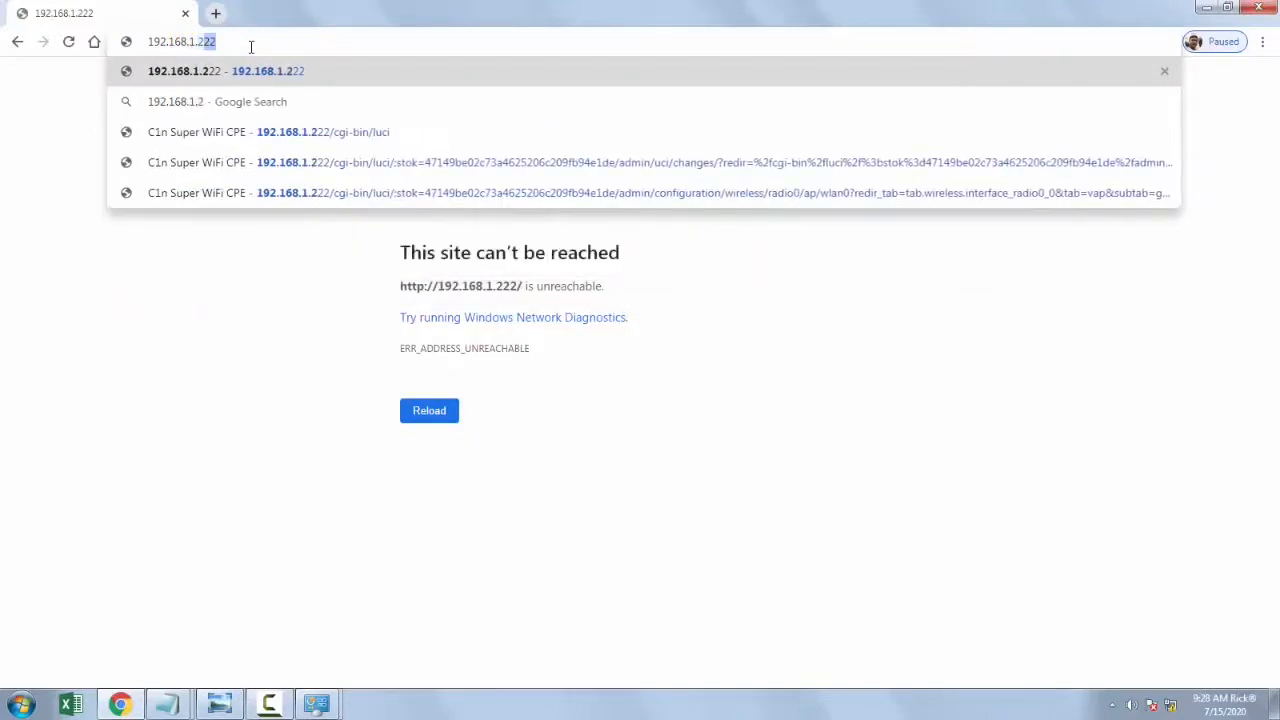
type("22")
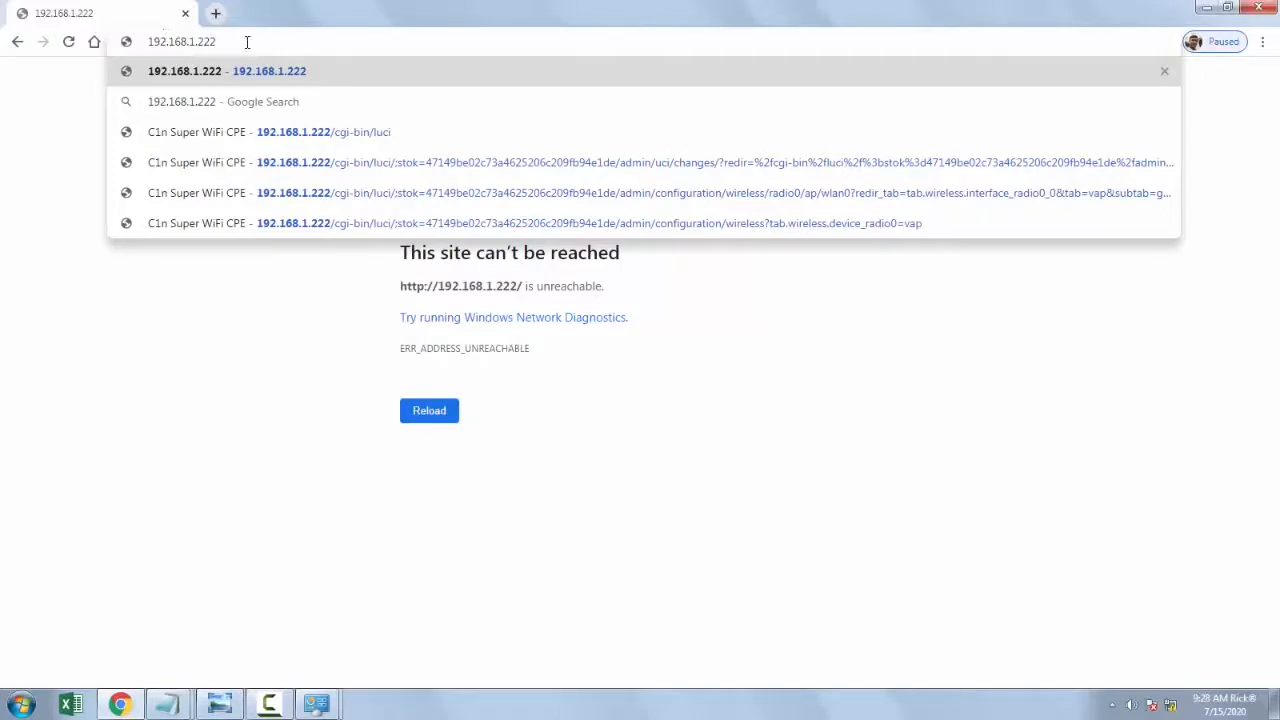
key("Return")
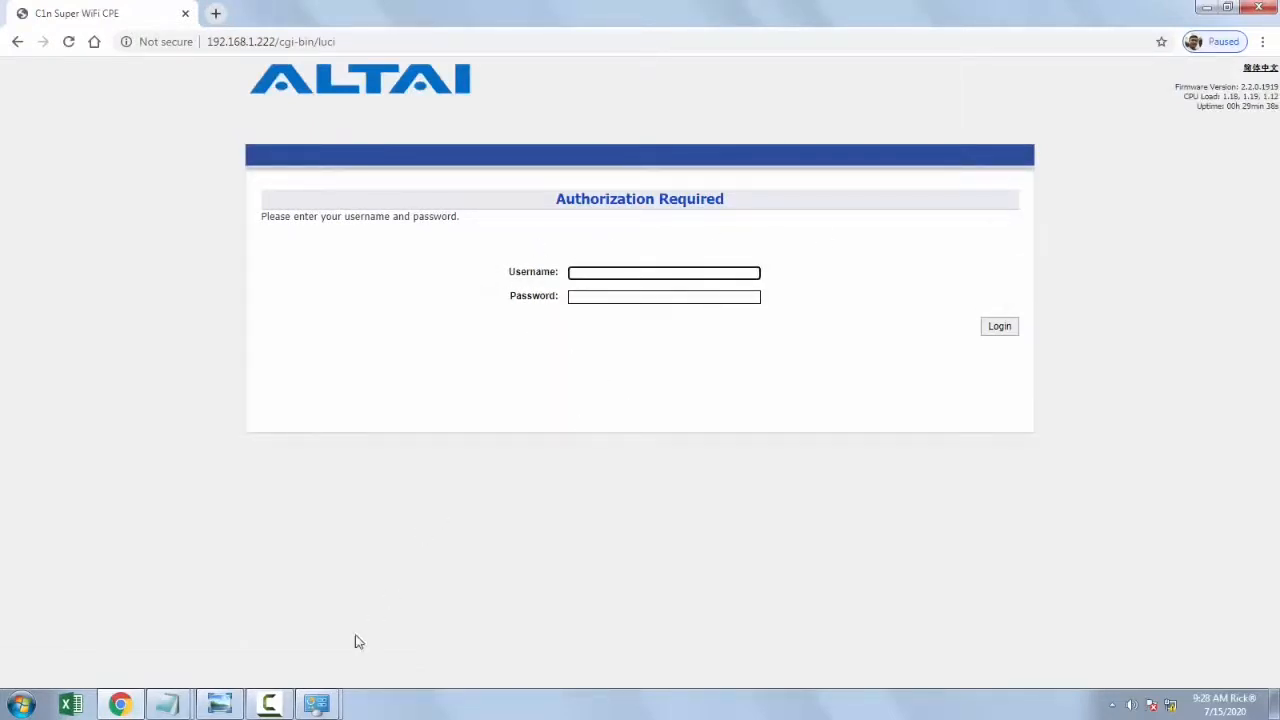
Step: Switch to stepbystep.txt in Notepad and highlight the default login instruction and the username given beneath it
left_click(270, 705)
left_click(270, 705)
mouse_move(183, 708)
left_click(180, 660)
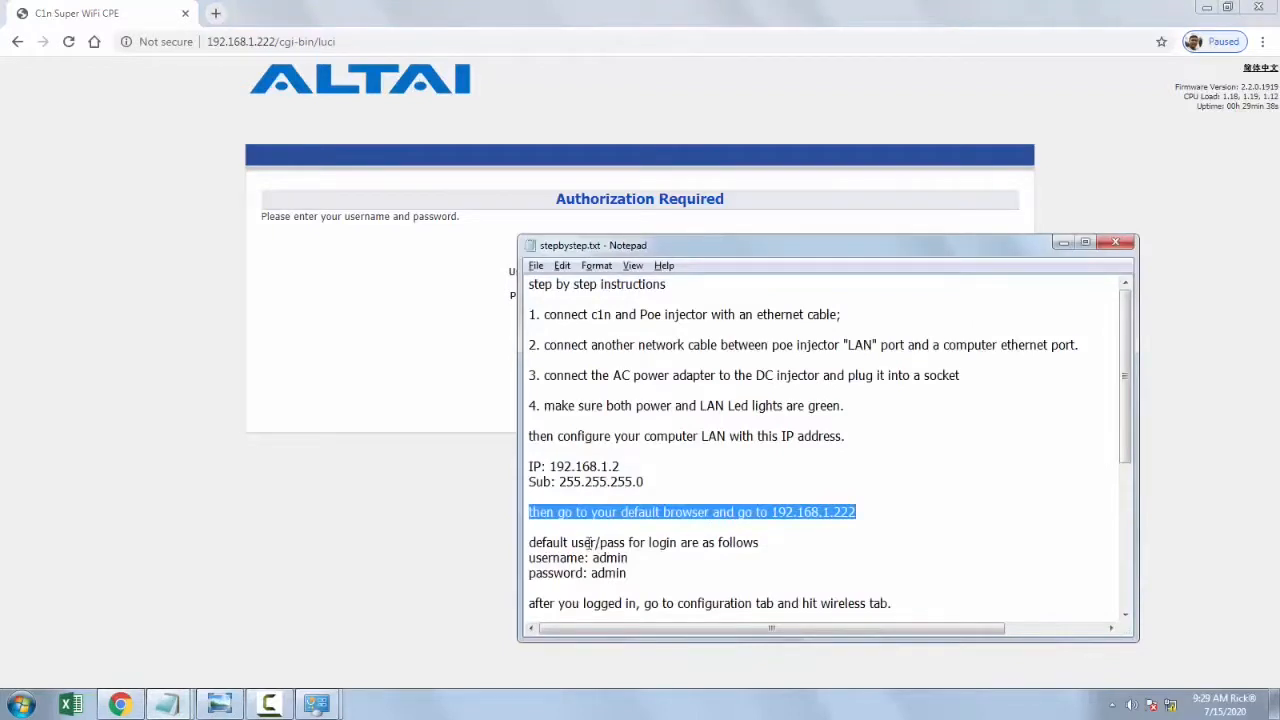
left_click_drag(528, 542, 762, 544)
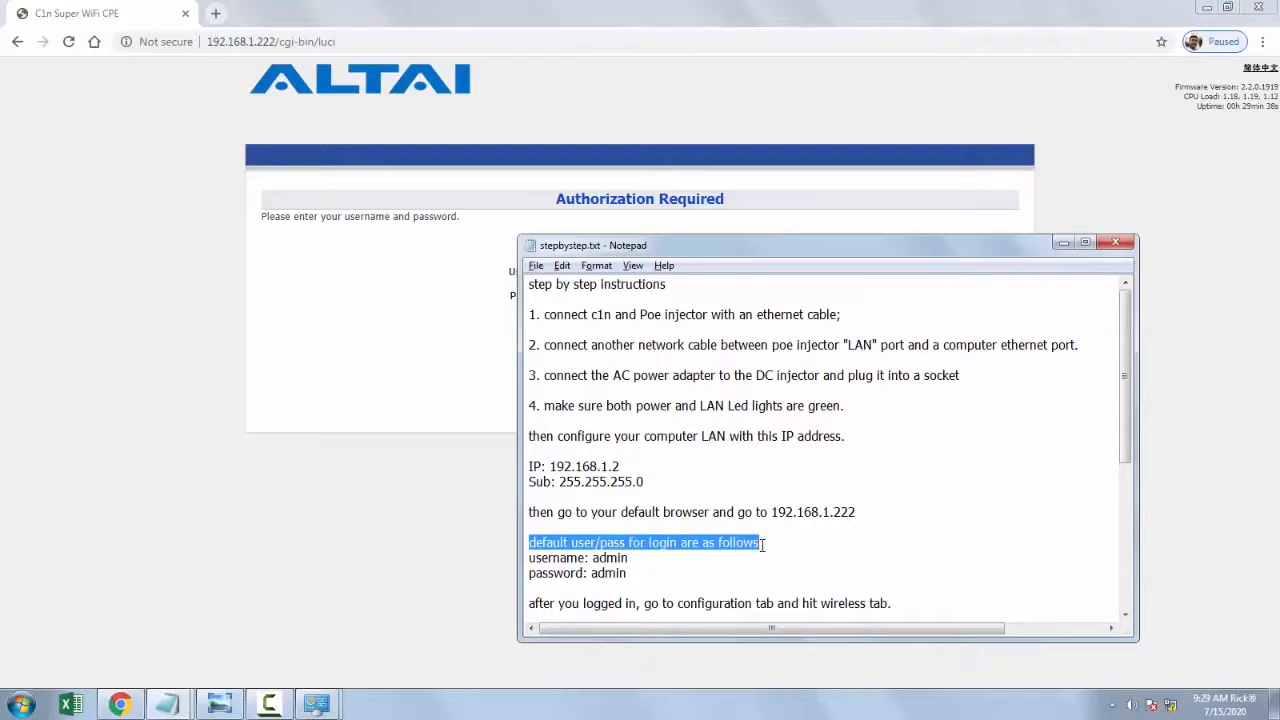
left_click_drag(628, 558, 592, 560)
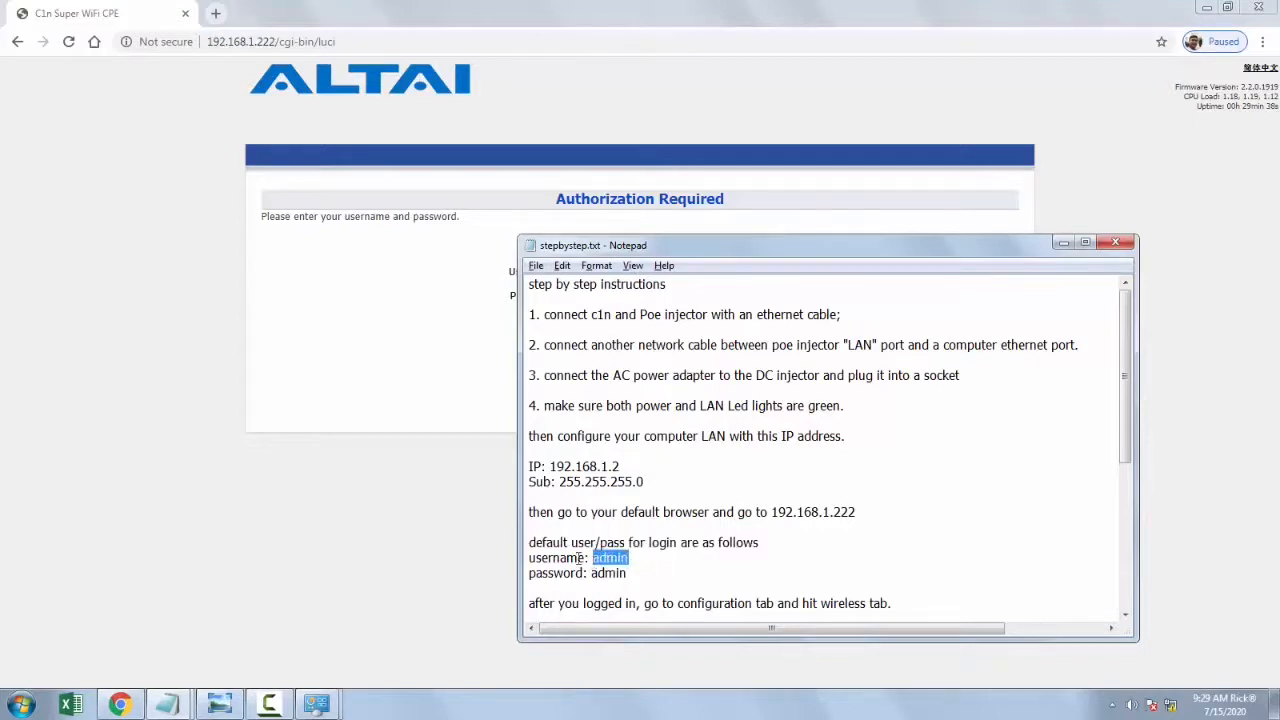
Step: Return to Chrome and log in to the device with the username admin and the default password from the notes
left_click(503, 203)
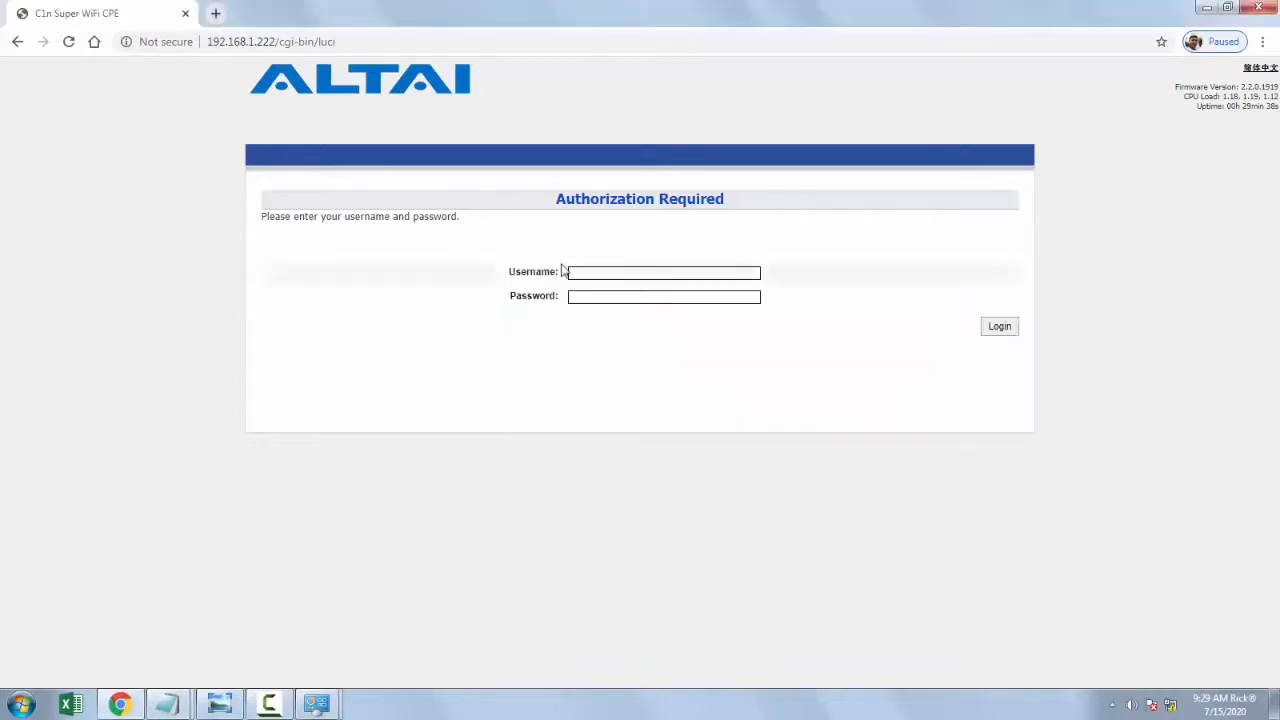
left_click(587, 272)
type("admi")
type("n")
key("Tab")
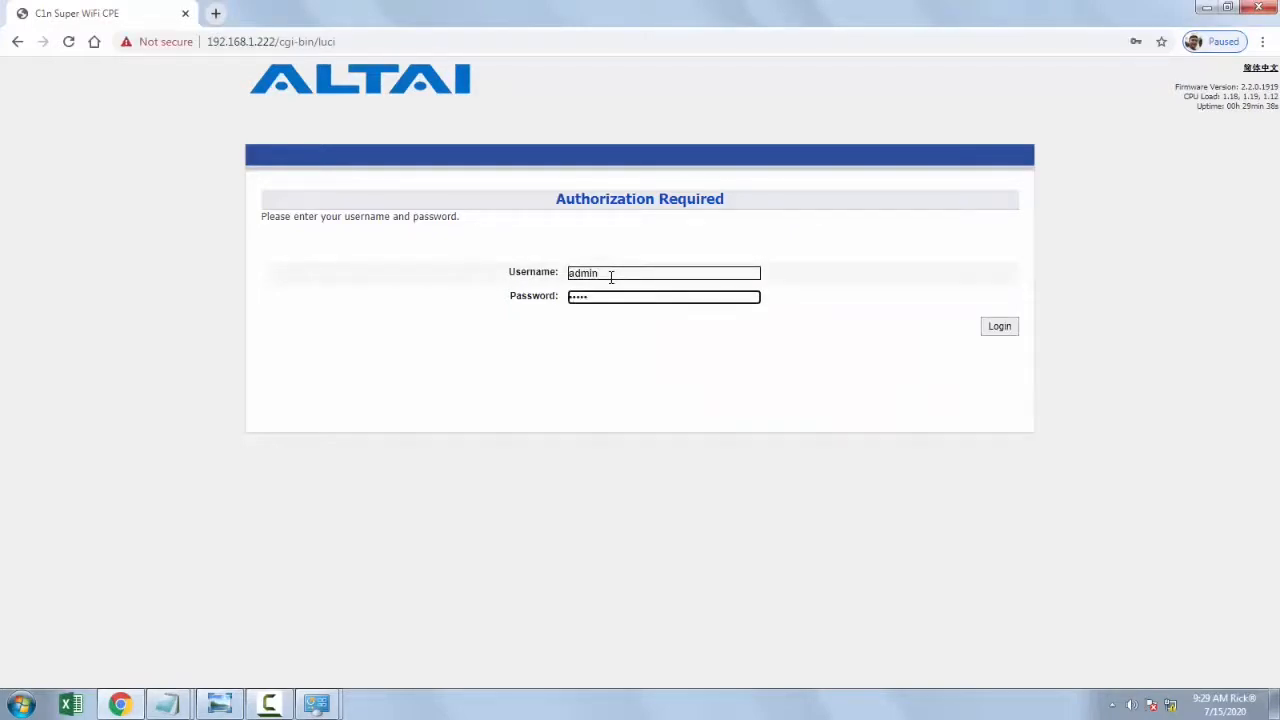
left_click(998, 328)
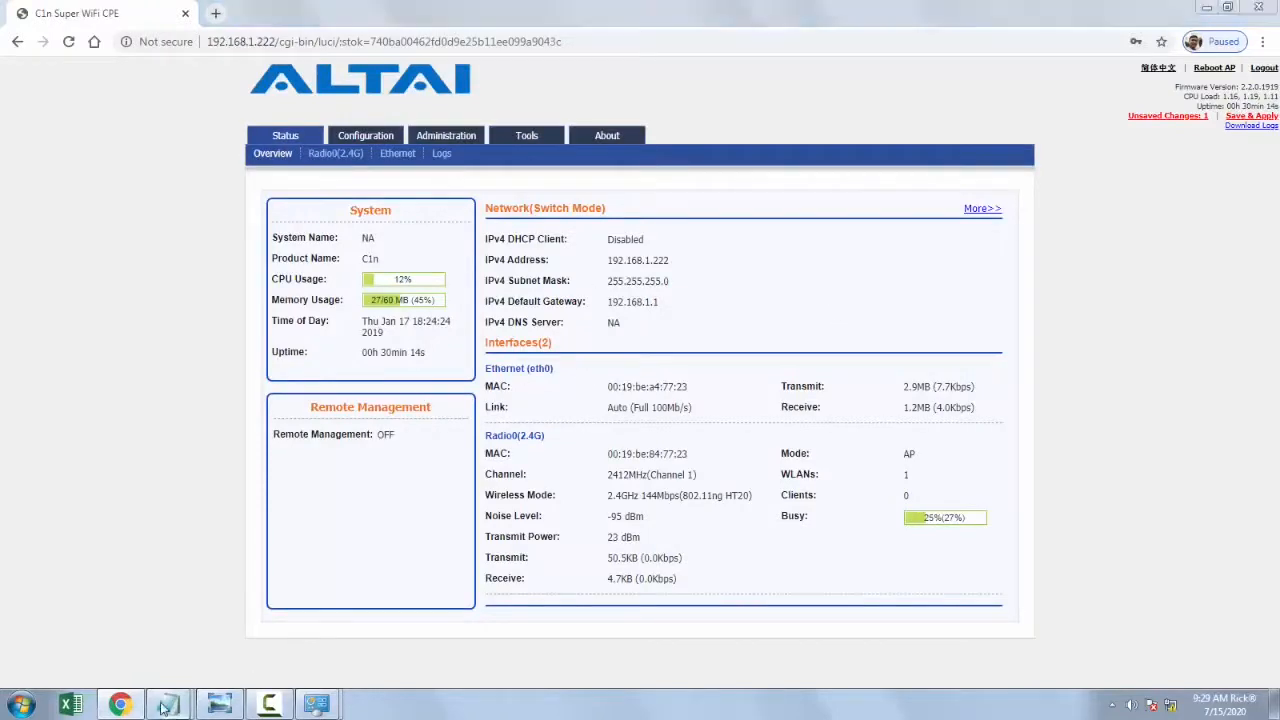
Step: Highlight the post-login instruction in stepbystep.txt, then open the wireless configuration page in the device's web interface
mouse_move(167, 705)
left_click(150, 640)
scroll(671, 570, "down", 4)
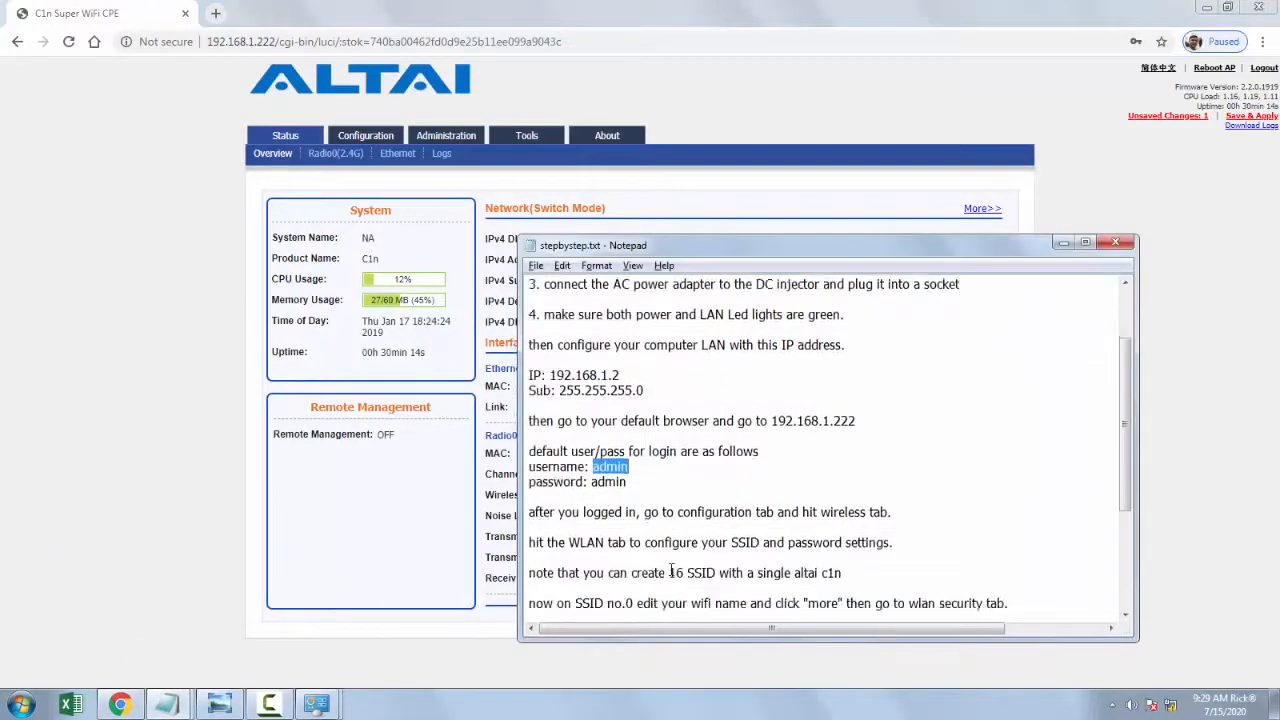
scroll(539, 424, "down", 1)
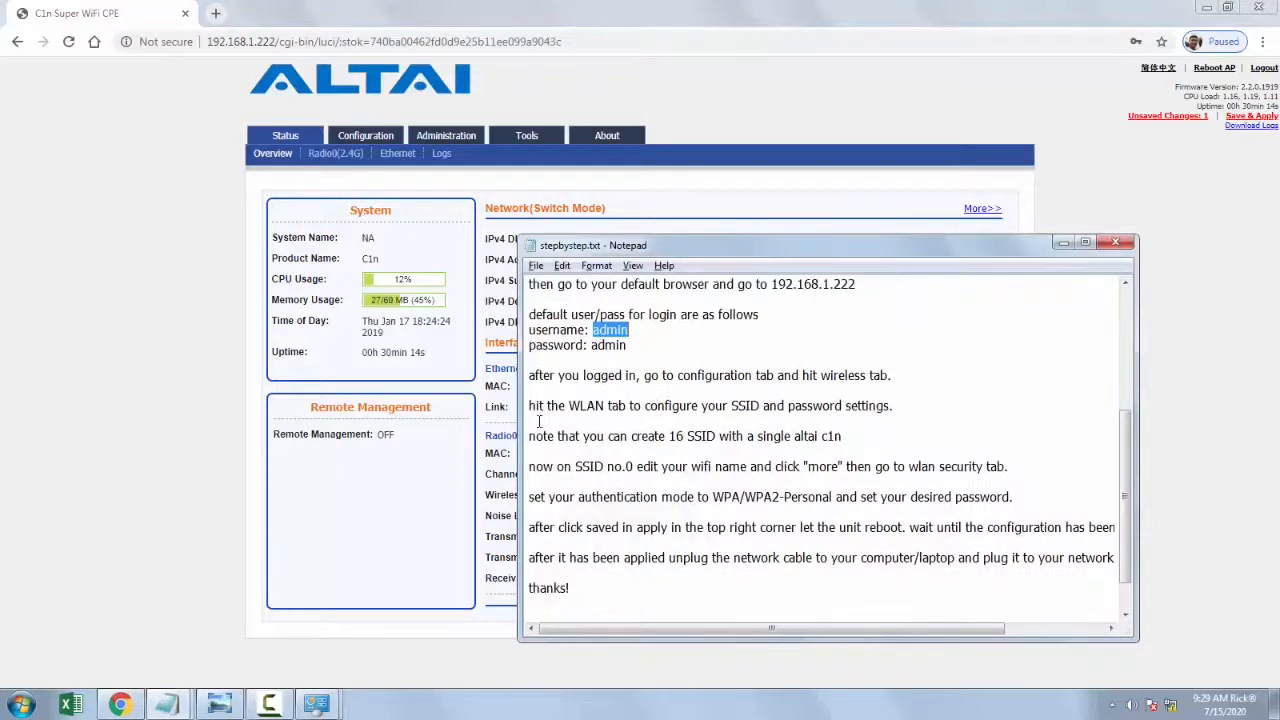
left_click_drag(530, 376, 893, 378)
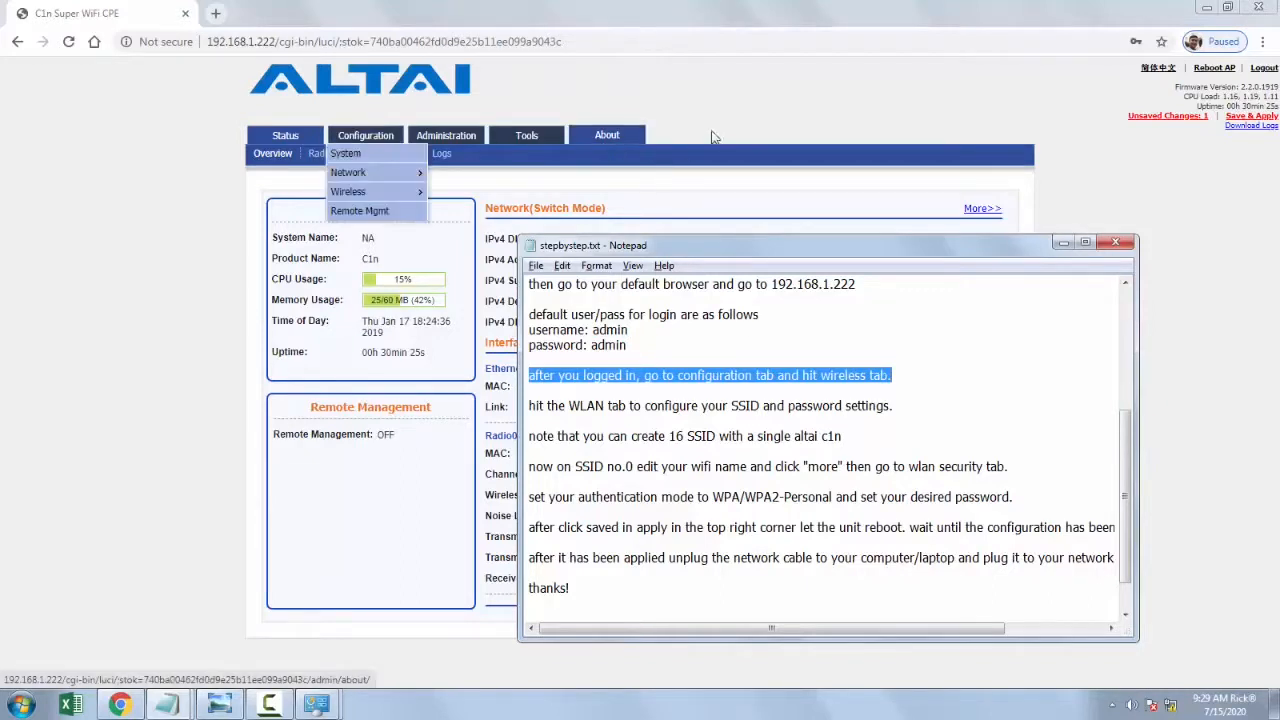
left_click(713, 137)
left_click(376, 141)
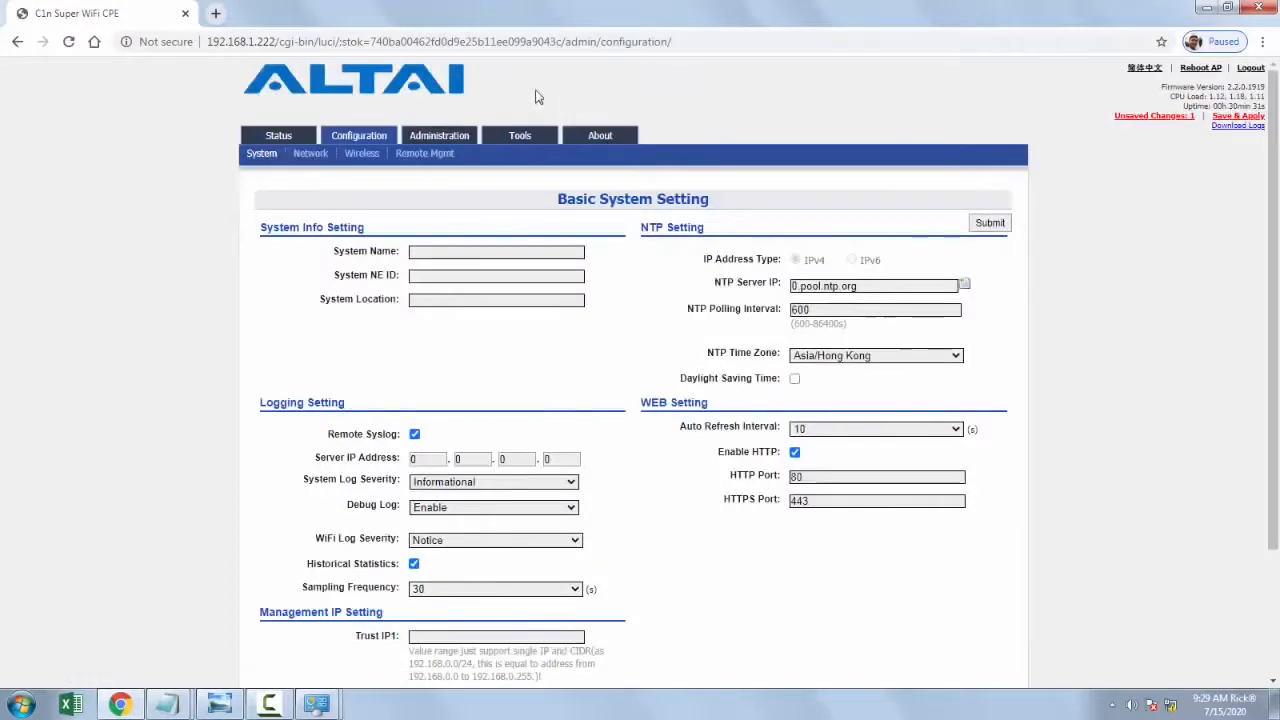
left_click(361, 155)
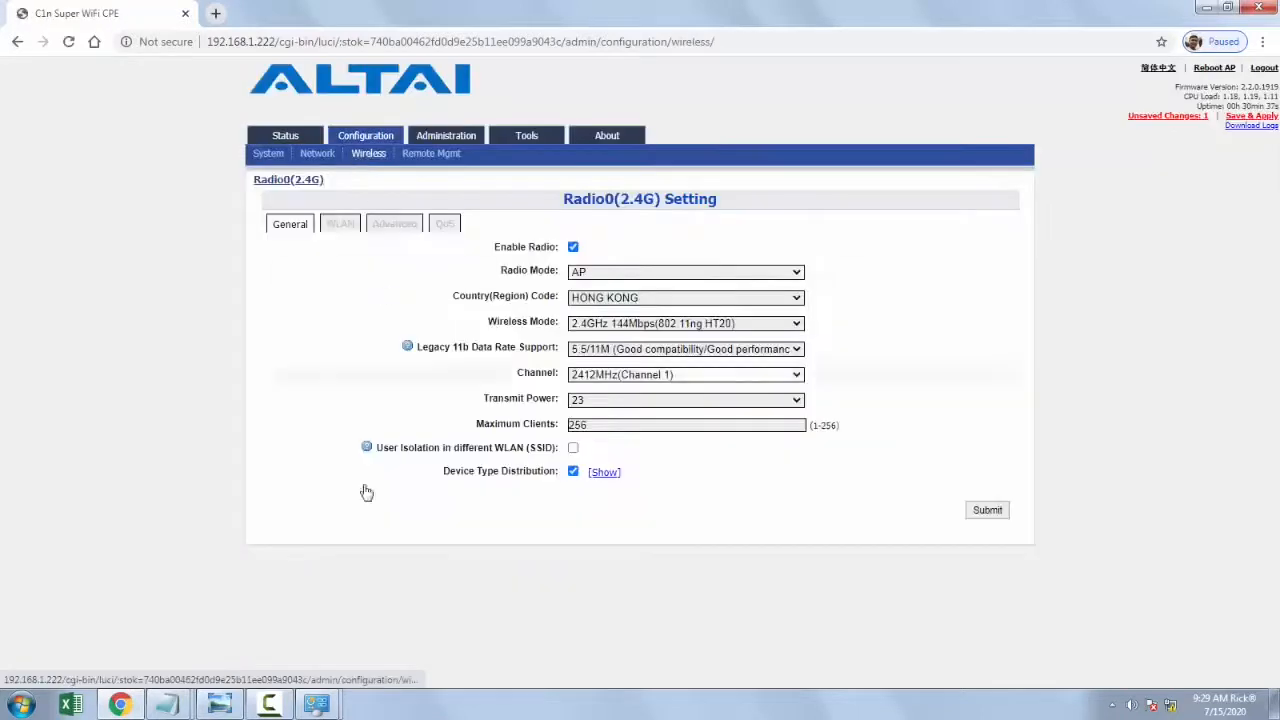
Step: Highlight the WLAN instruction in the notes, then open the WLAN configuration of Radio0(2.4G) in Chrome
mouse_move(155, 710)
left_click(105, 630)
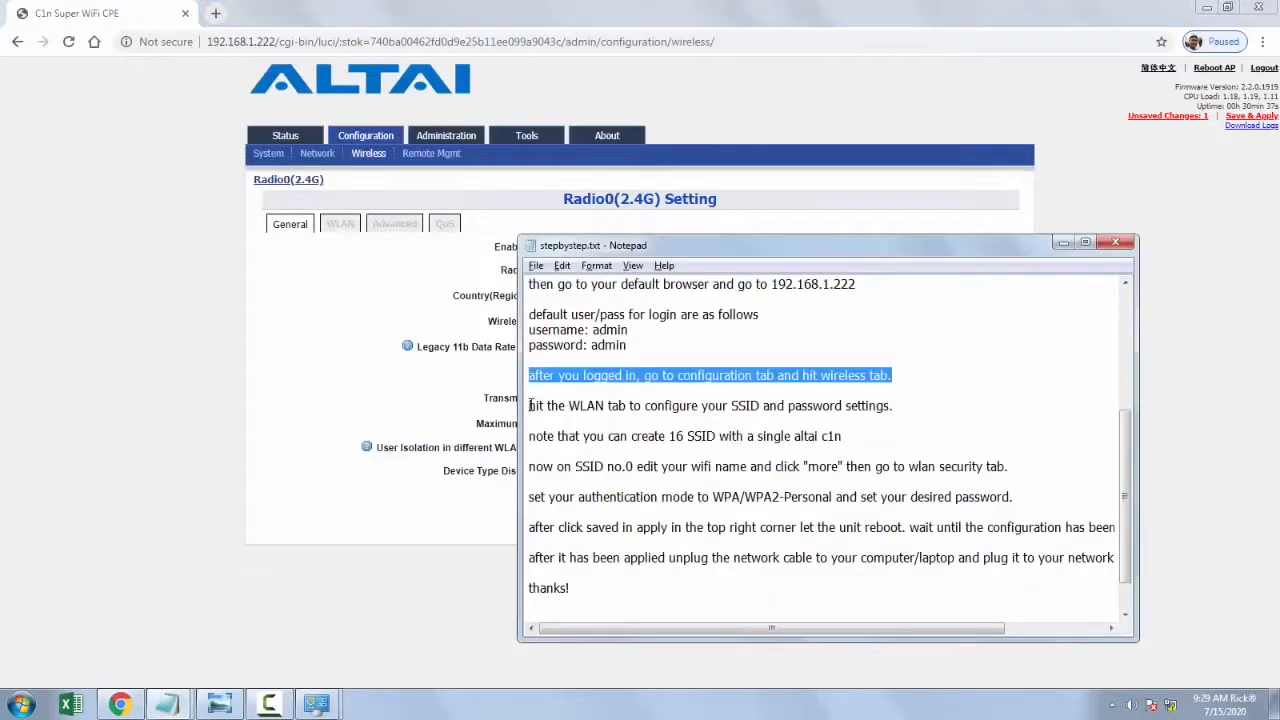
left_click_drag(529, 405, 891, 406)
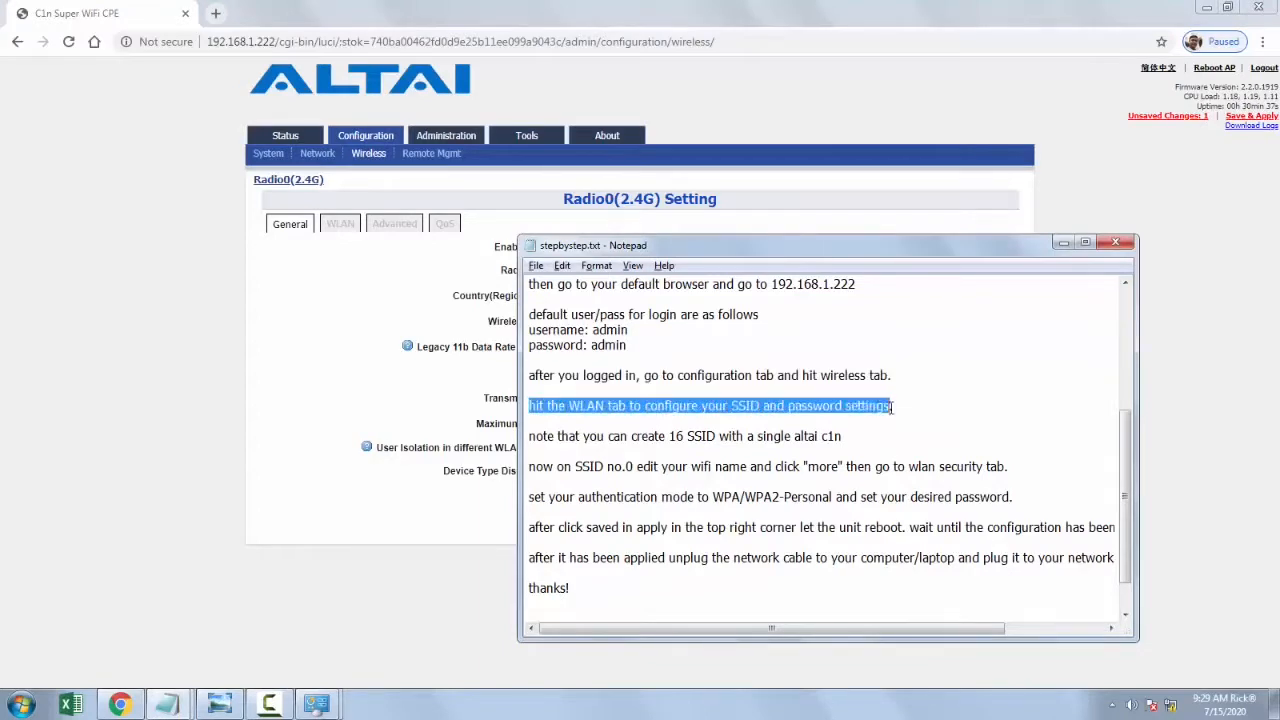
left_click(324, 241)
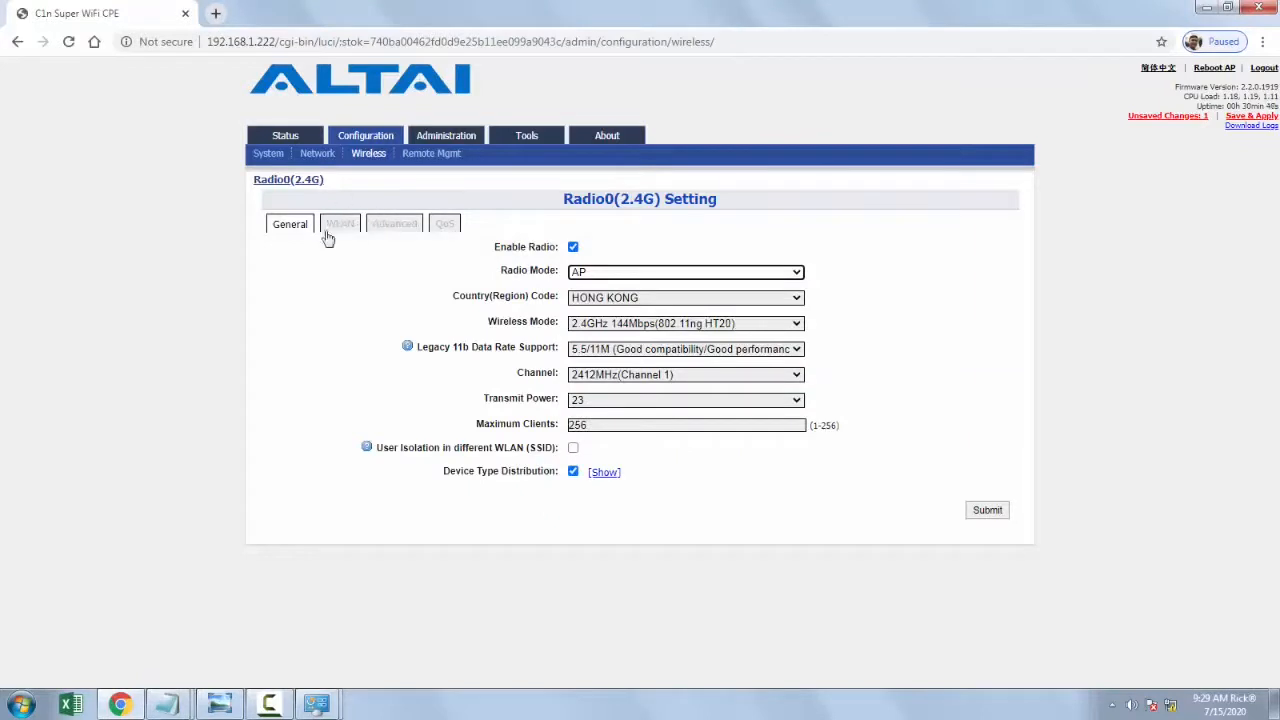
left_click(342, 229)
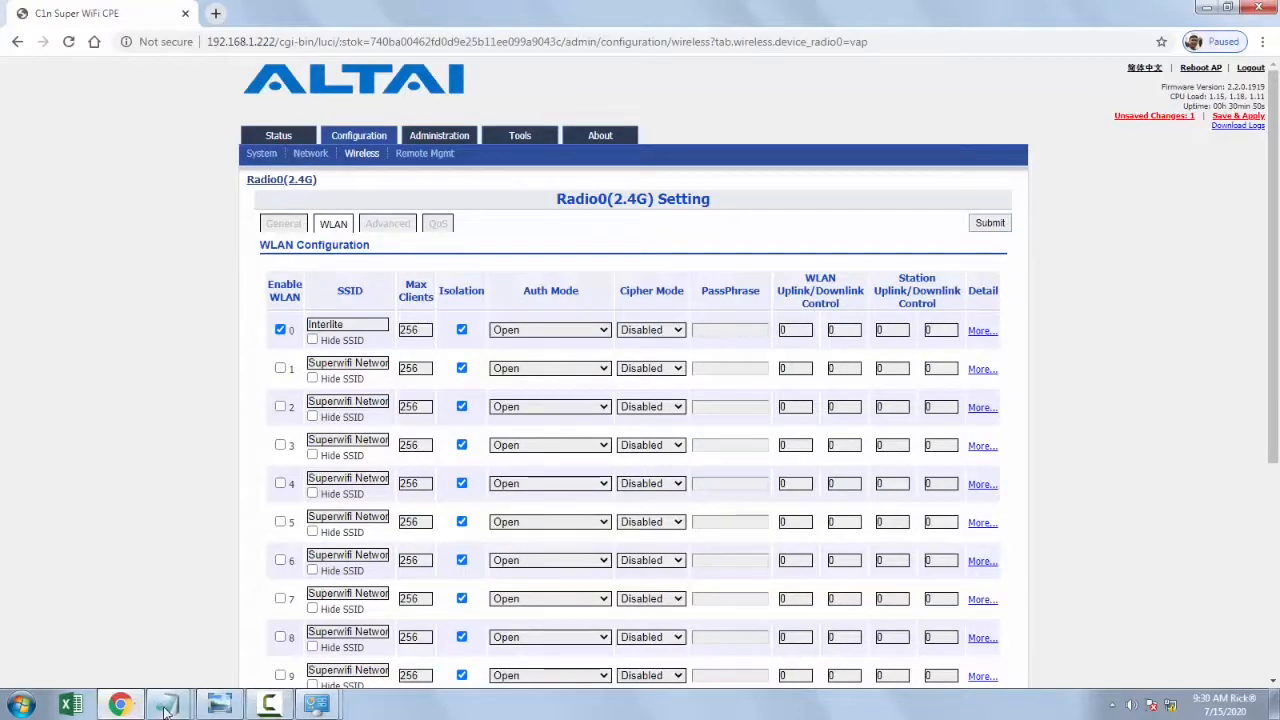
Step: Highlight the note about creating multiple SSIDs, then review the whole list of WLAN entries in the browser
mouse_move(166, 710)
left_click(140, 655)
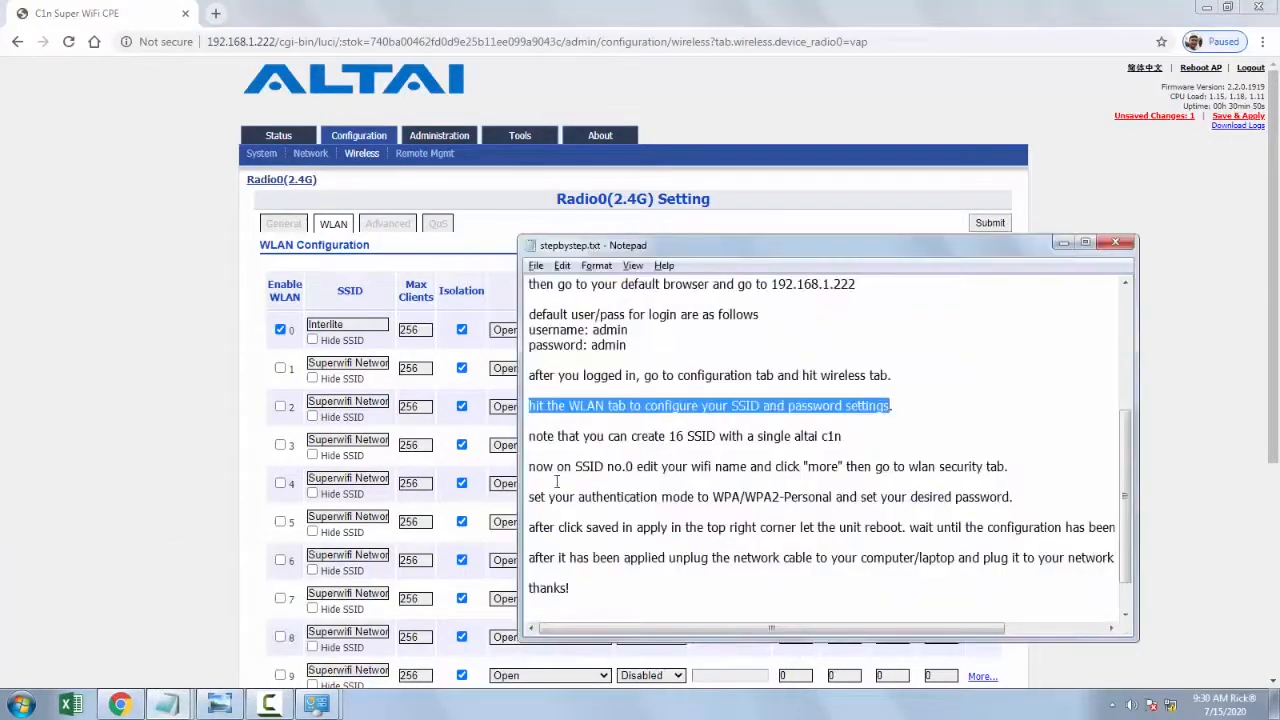
left_click_drag(530, 440, 851, 456)
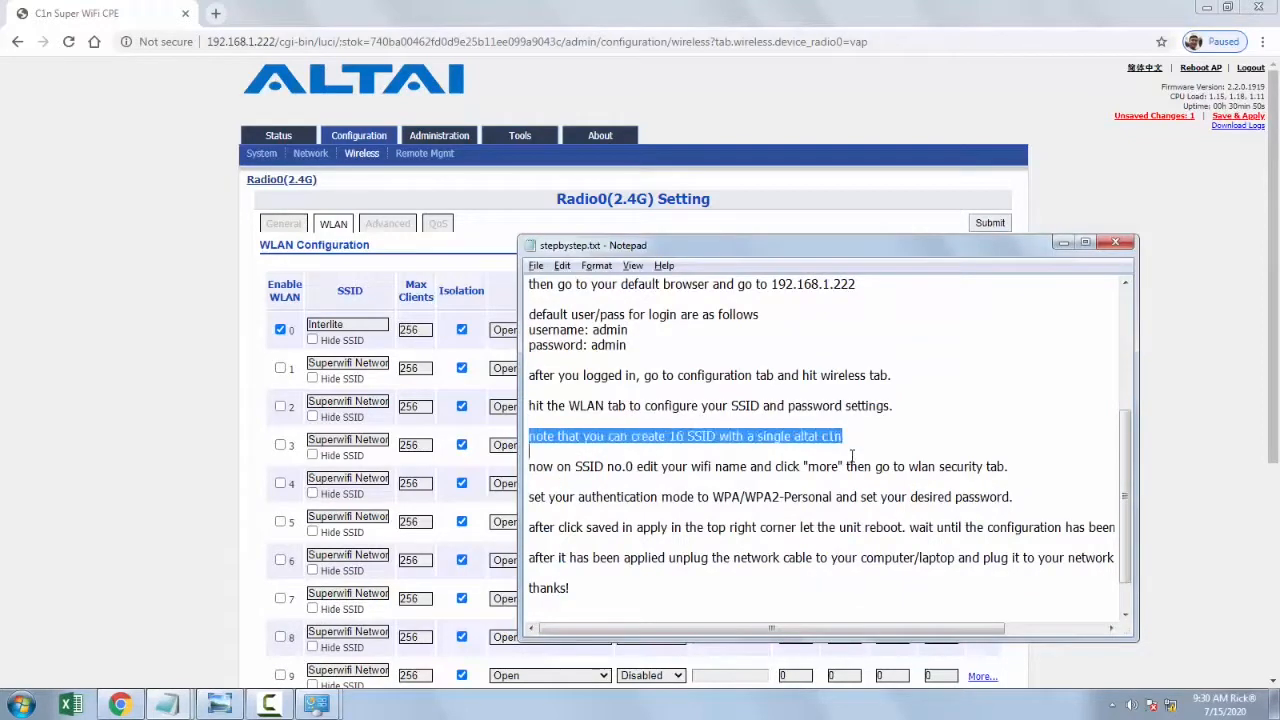
left_click(3, 464)
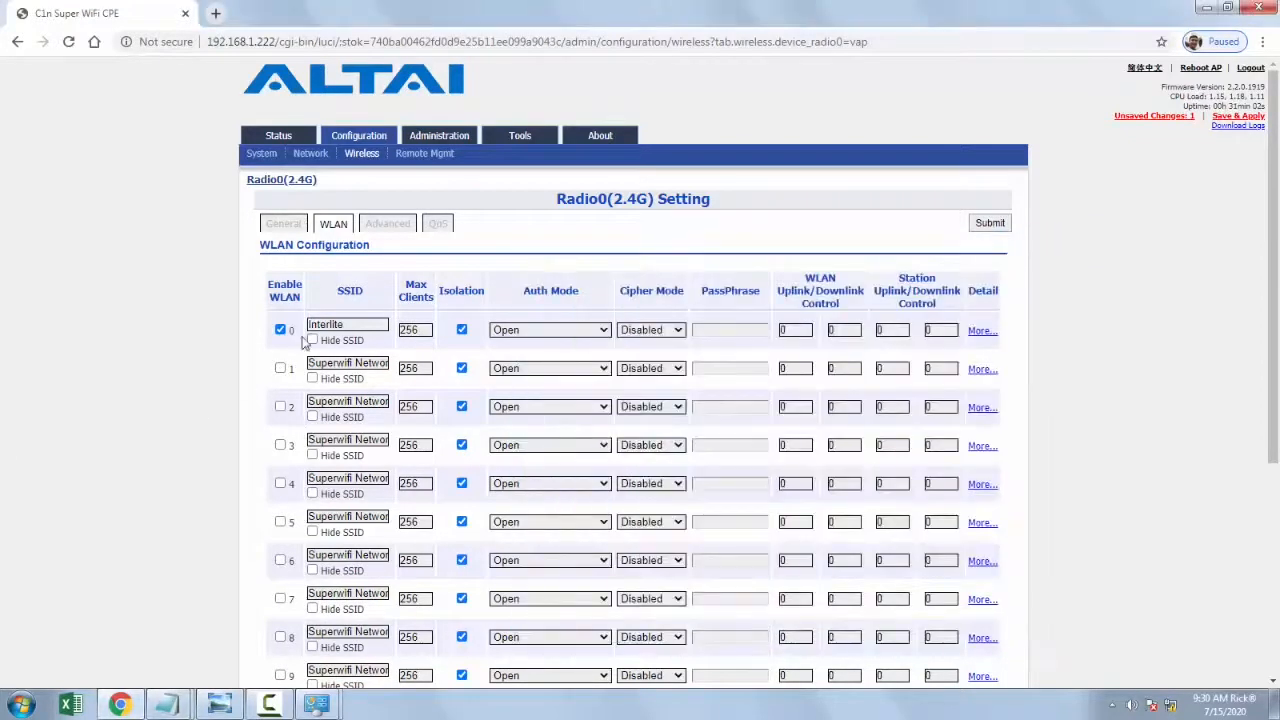
scroll(297, 455, "down", 3)
scroll(295, 467, "down", 3)
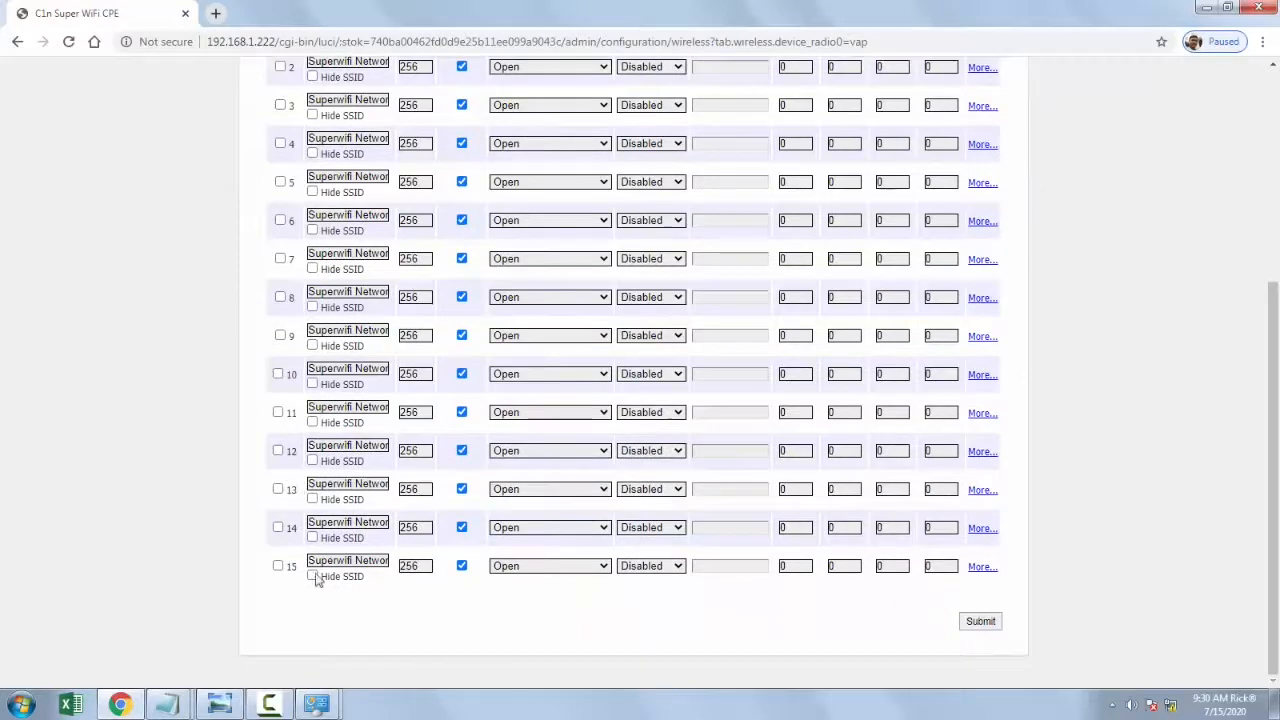
scroll(365, 255, "up", 4)
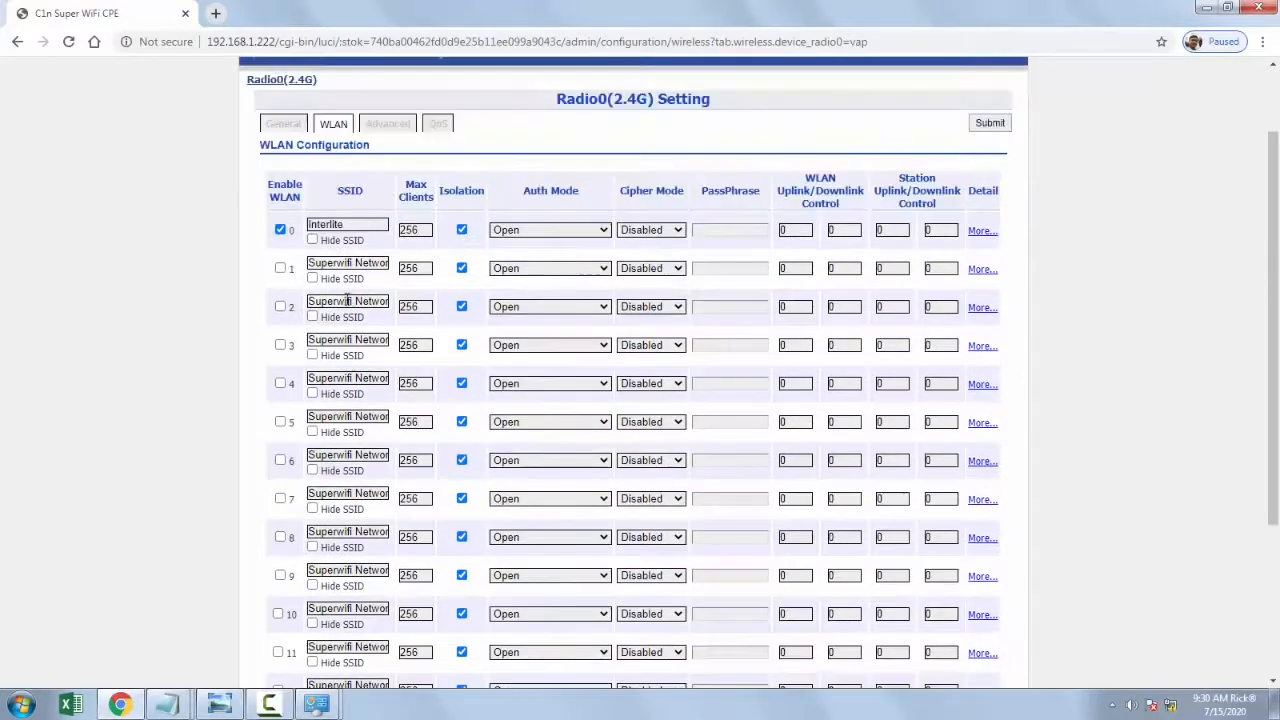
Step: Highlight the SSID no.0 instruction in the notes, then rename WLAN 0's SSID to Your_Wifi_Name and submit the change
mouse_move(168, 705)
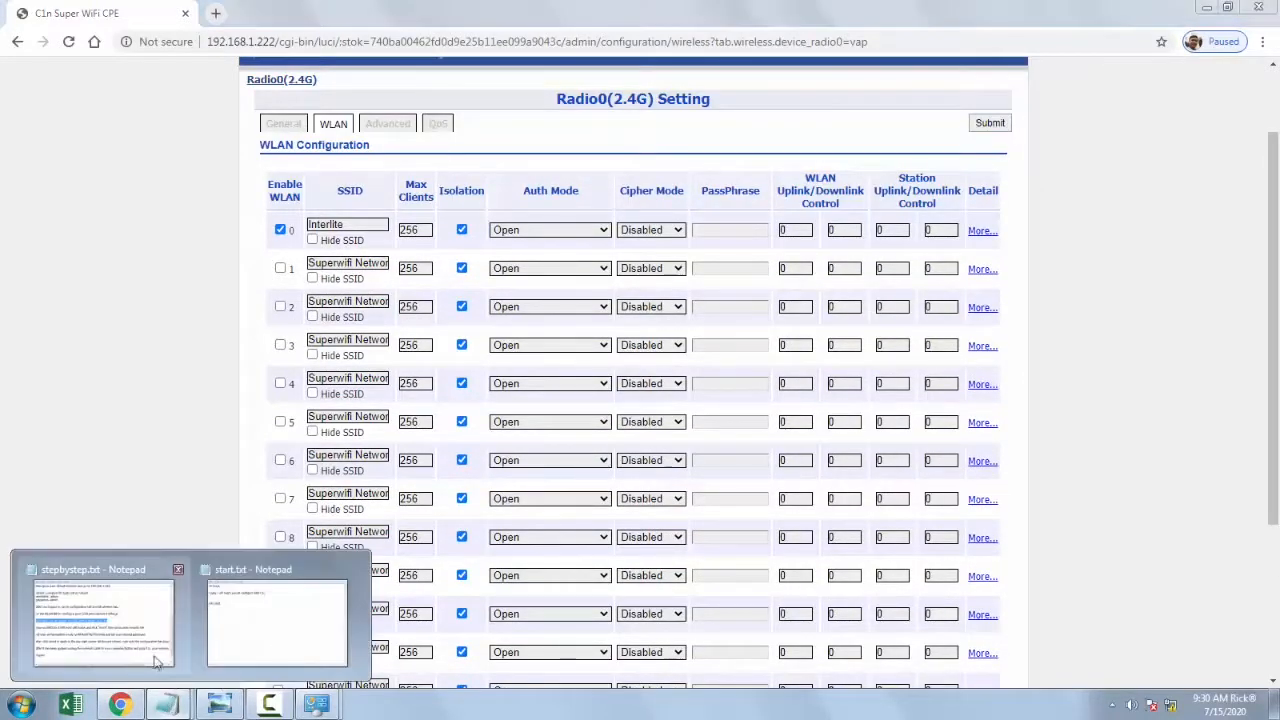
left_click(138, 660)
left_click_drag(533, 467, 1023, 486)
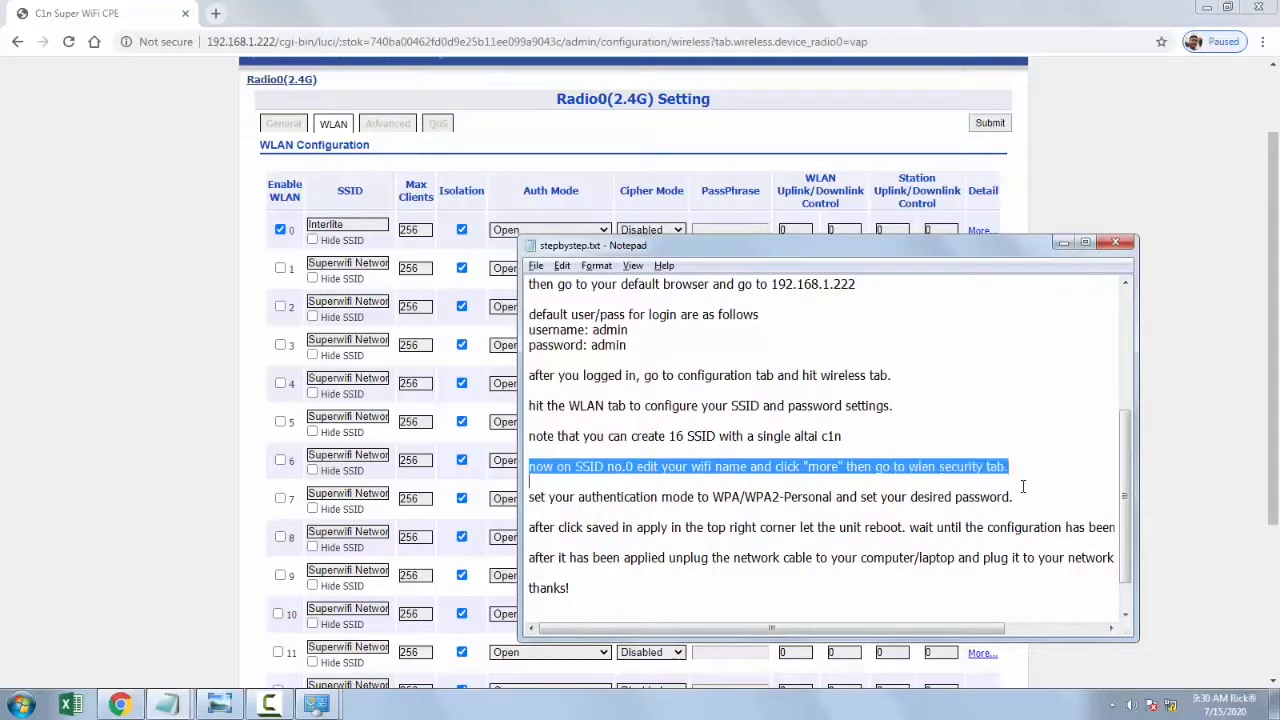
left_click(128, 341)
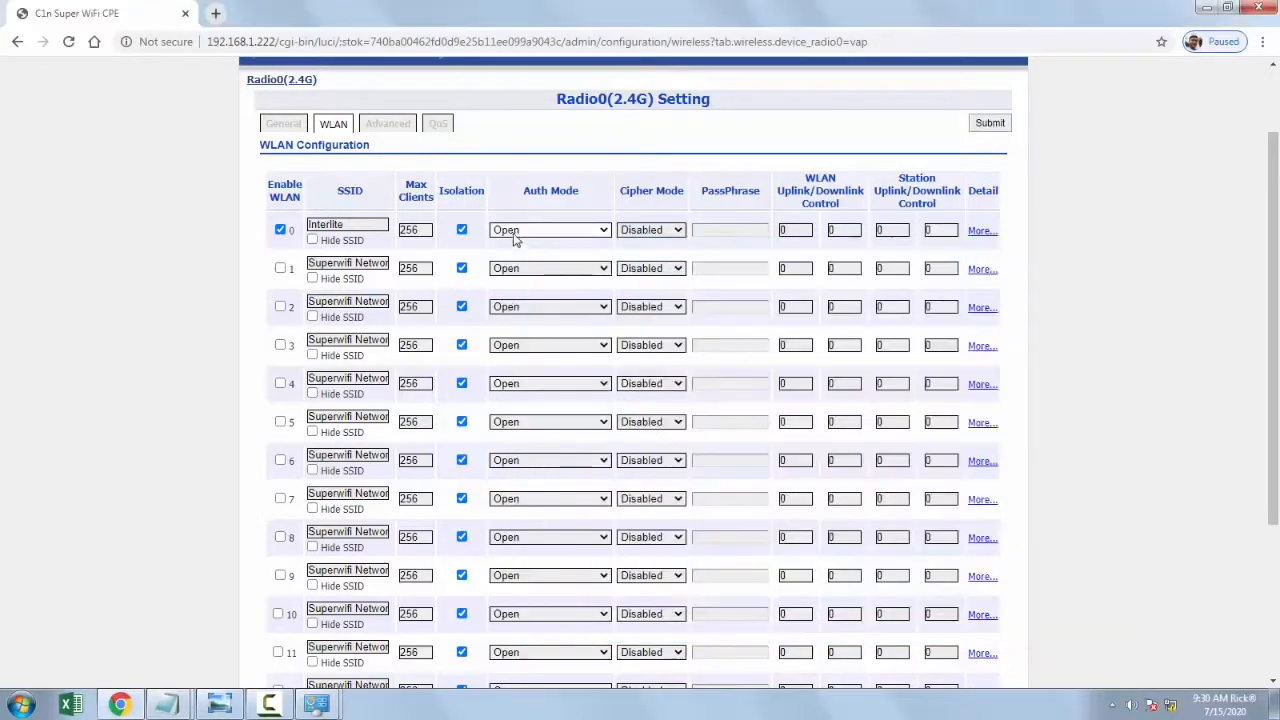
double_click(352, 224)
type("Your Wifi Name")
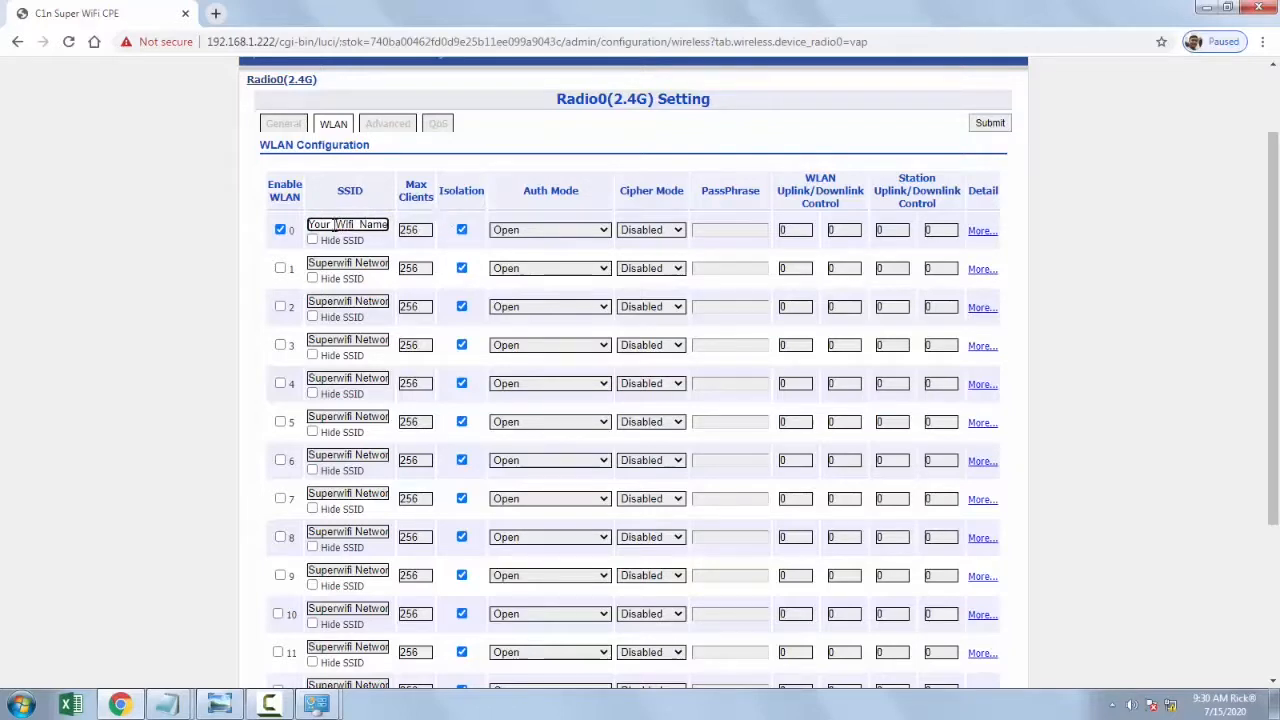
left_click(991, 126)
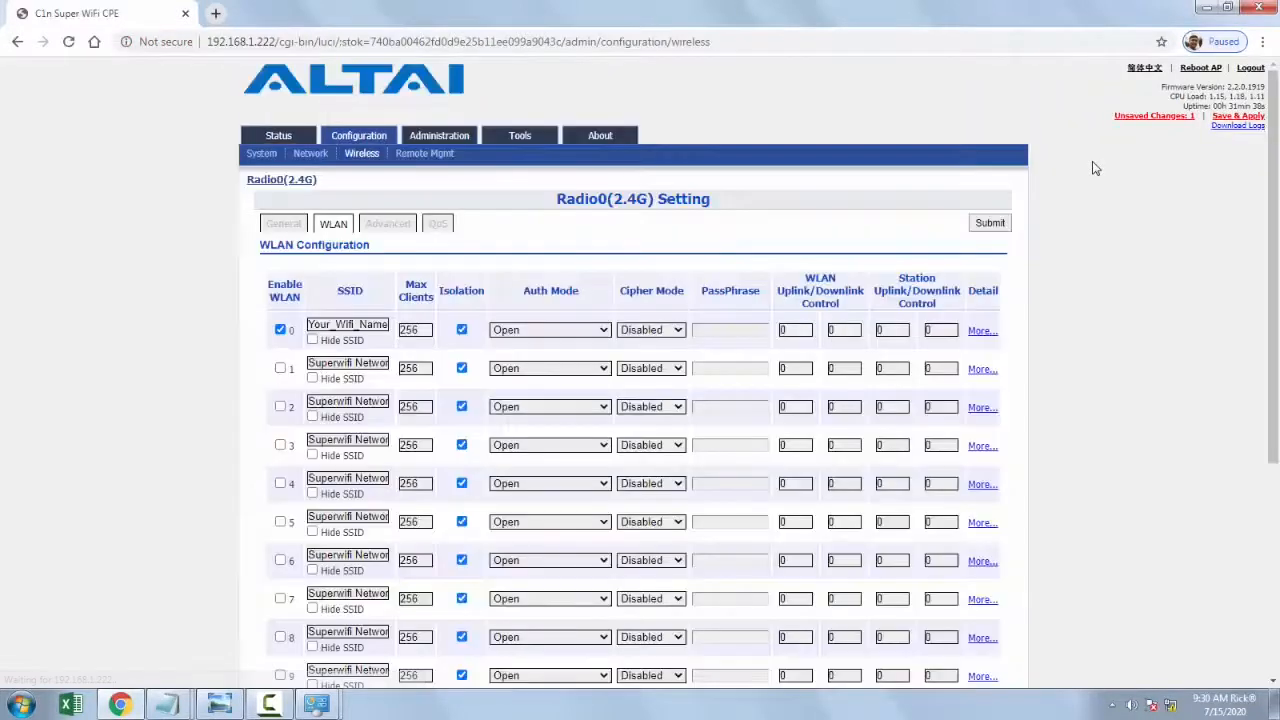
Step: Highlight the rest of the SSID no.0 instruction in the notes, then open the detailed settings of WLAN 0 in Chrome
mouse_move(190, 706)
left_click(166, 651)
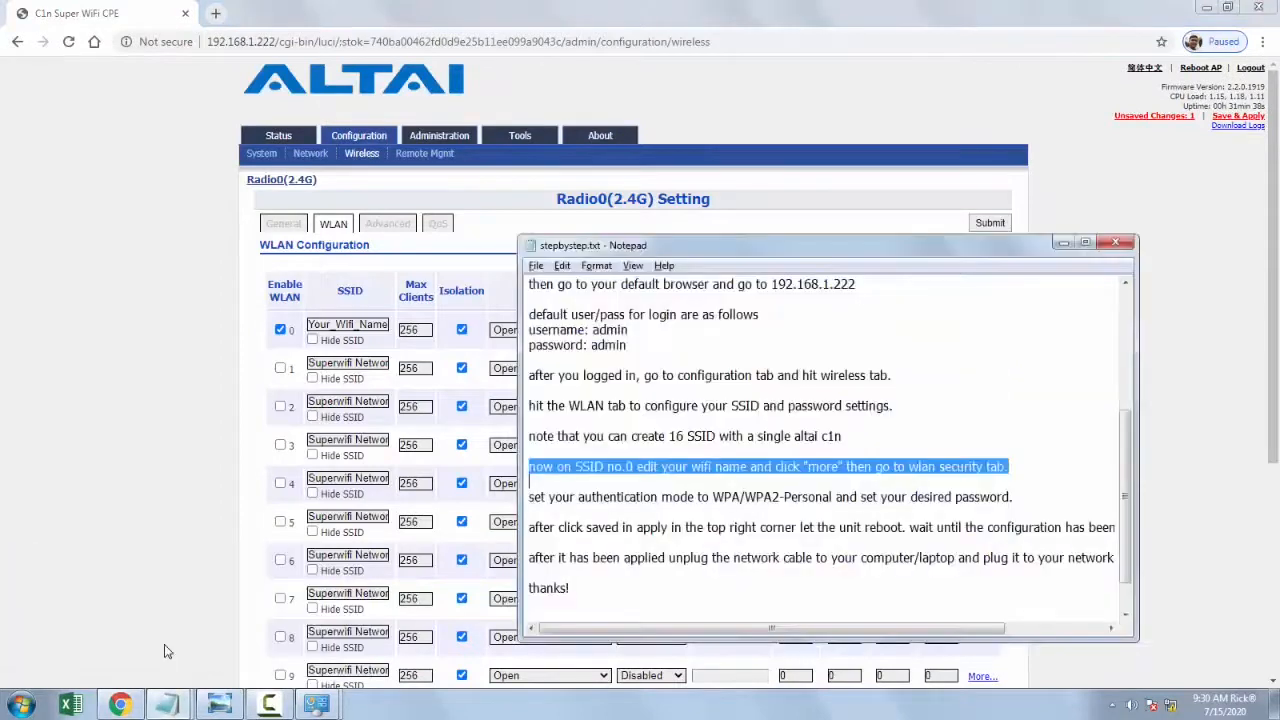
left_click(781, 478)
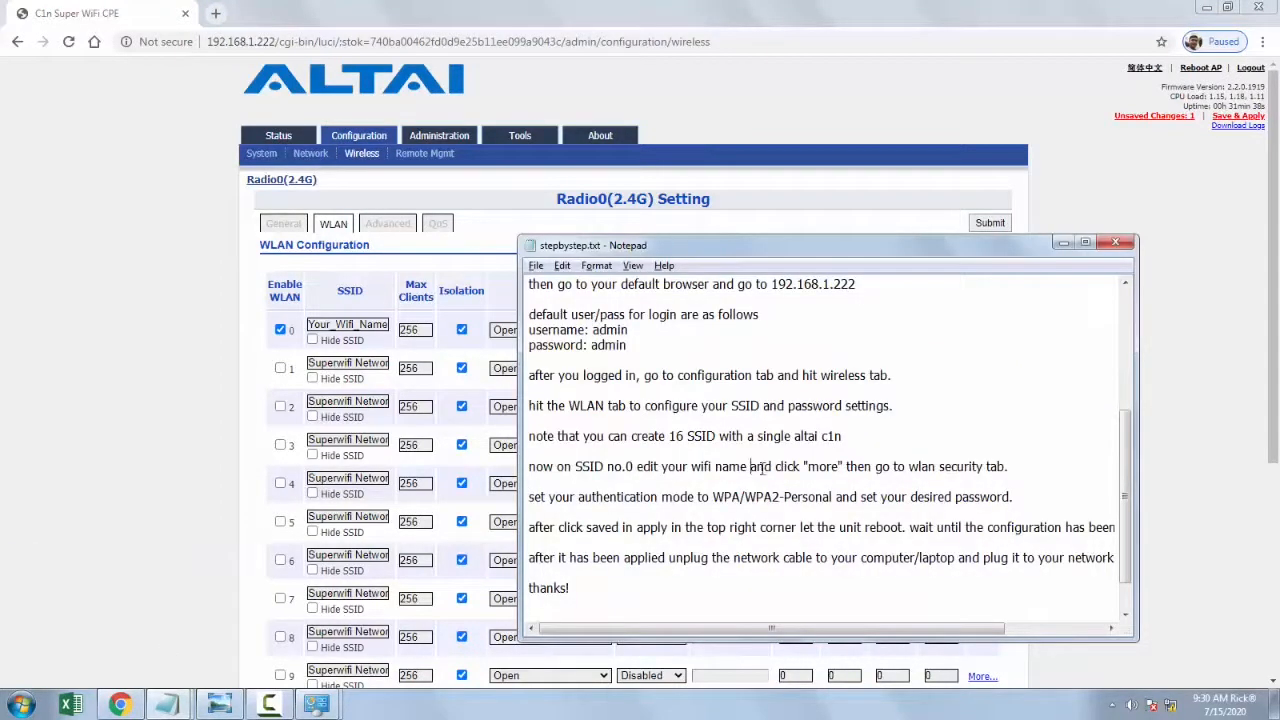
left_click_drag(762, 468, 995, 476)
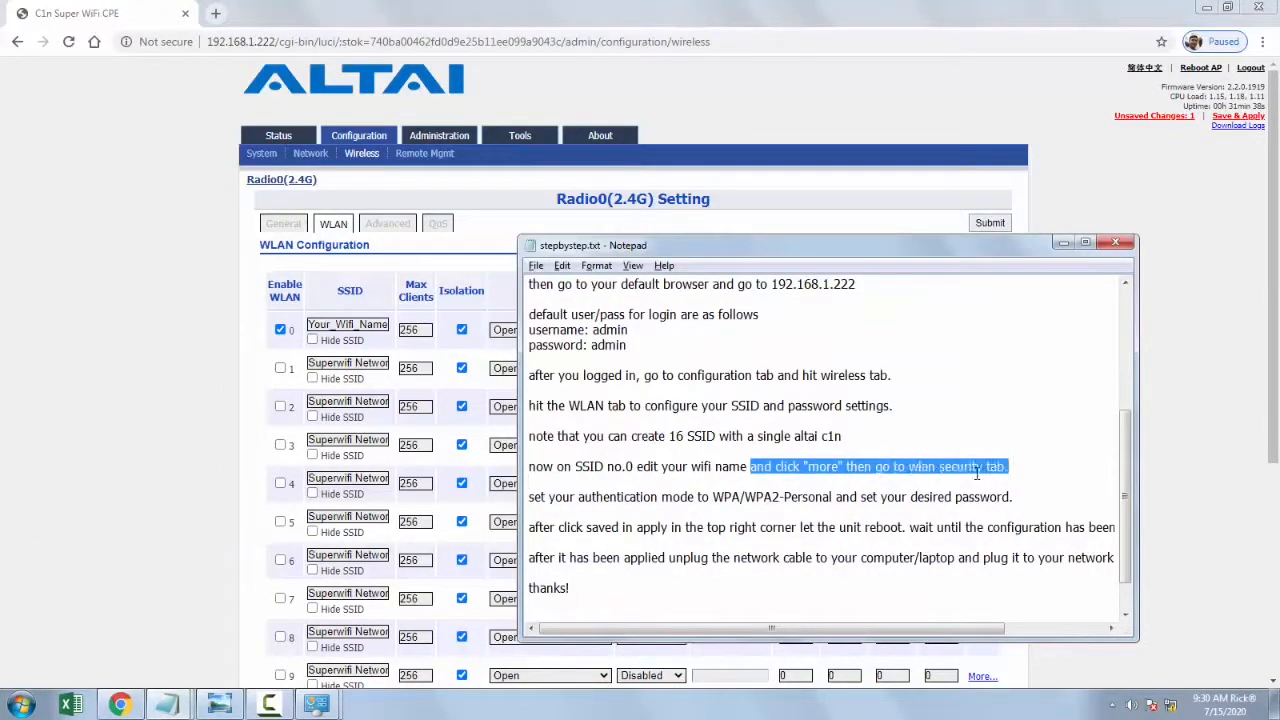
left_click(138, 404)
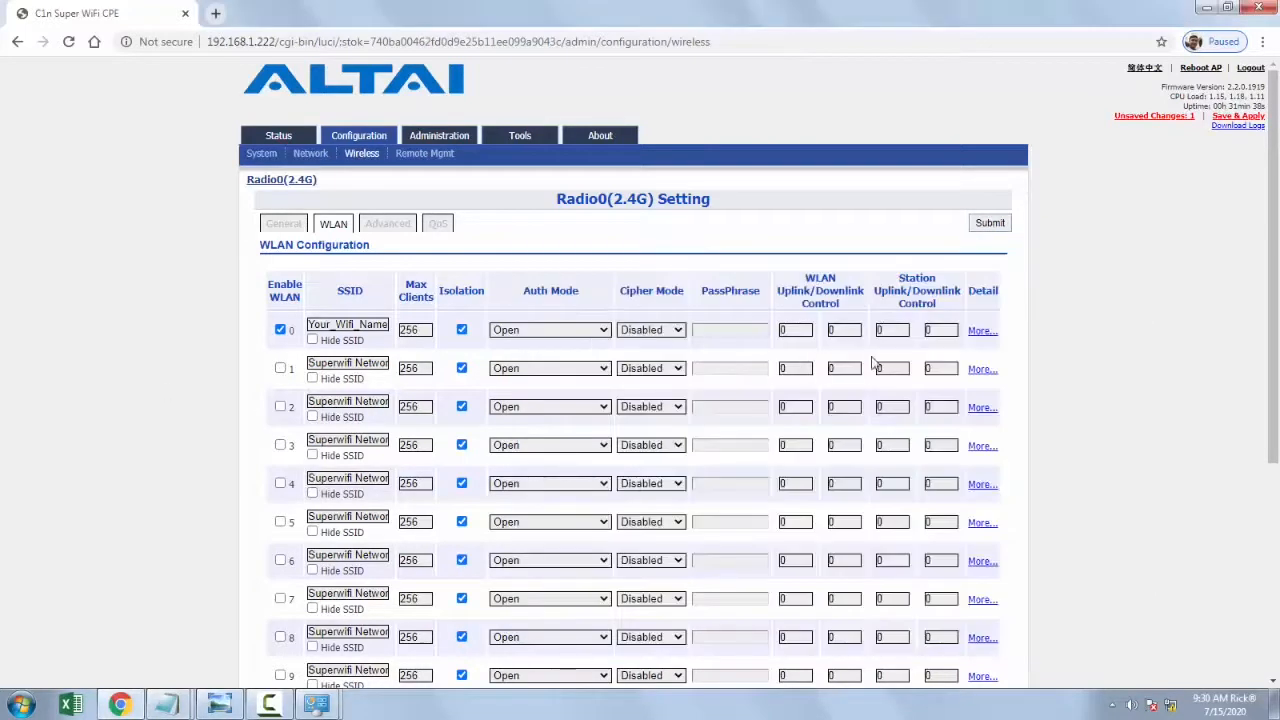
left_click(980, 332)
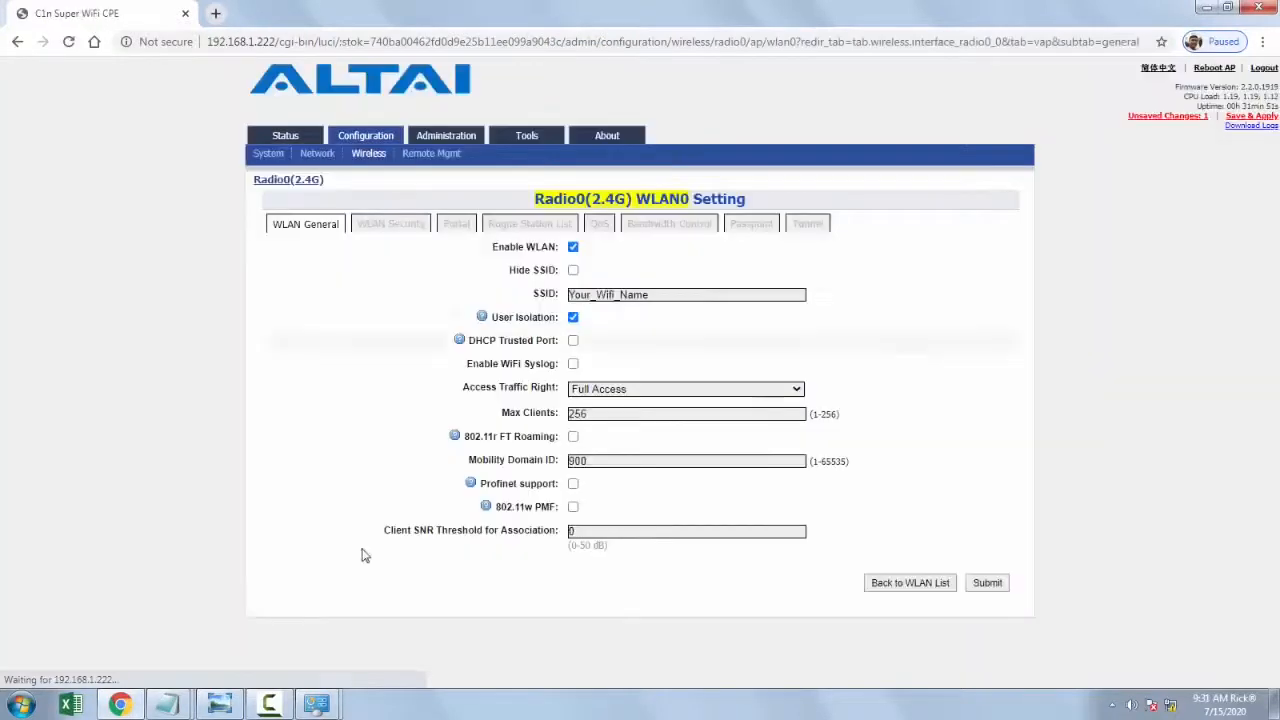
Step: Highlight "then go to wlan security tab" in the notes, then open the WLAN Security settings of WLAN0
mouse_move(168, 704)
left_click(150, 680)
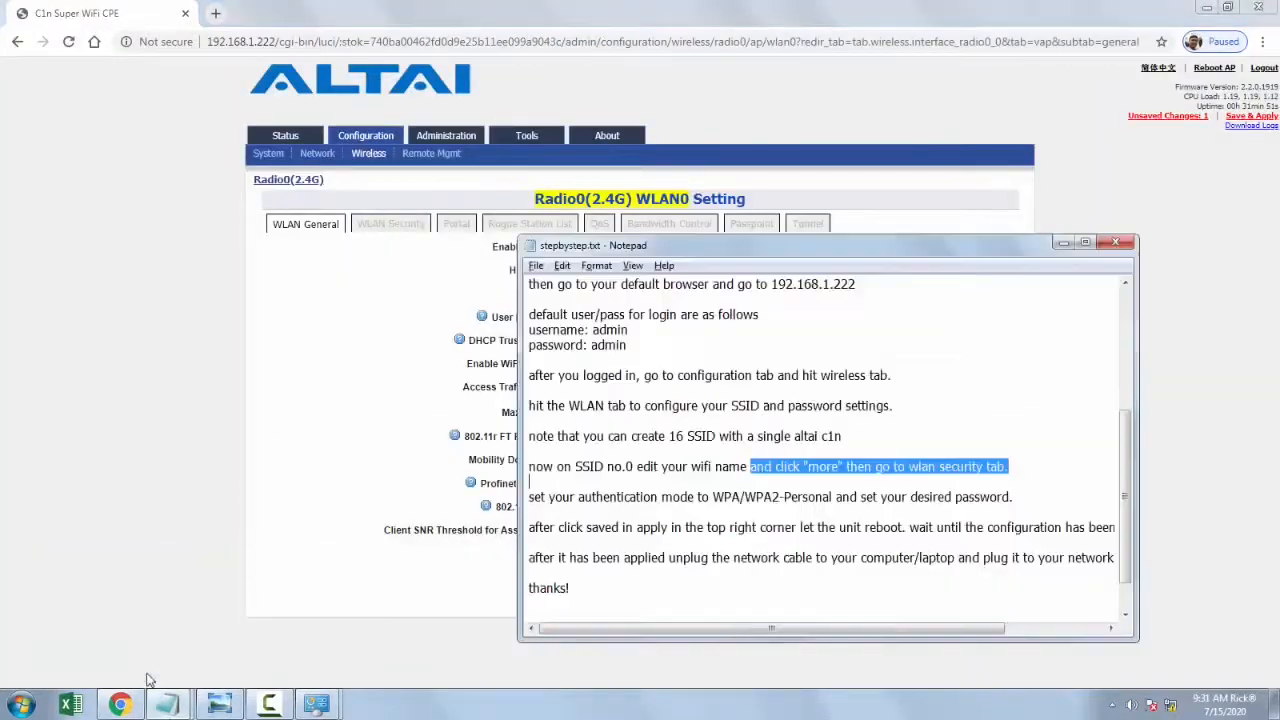
left_click(840, 477)
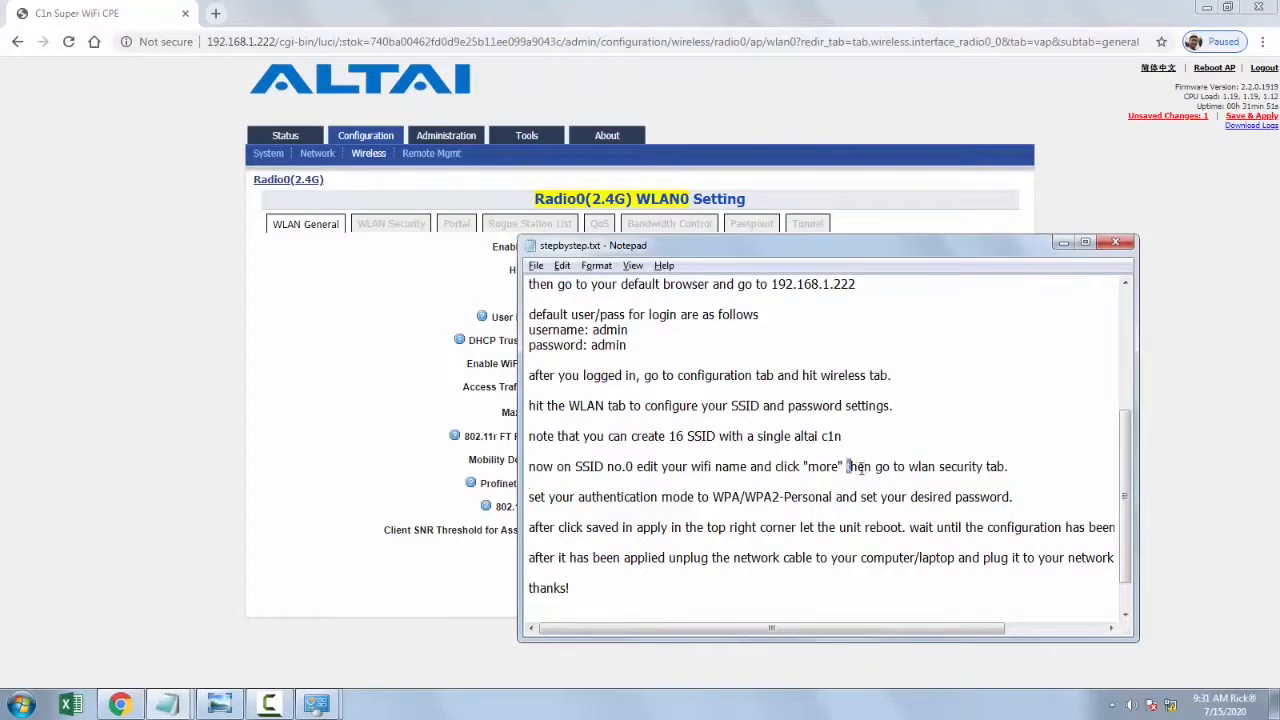
left_click_drag(848, 466, 1003, 462)
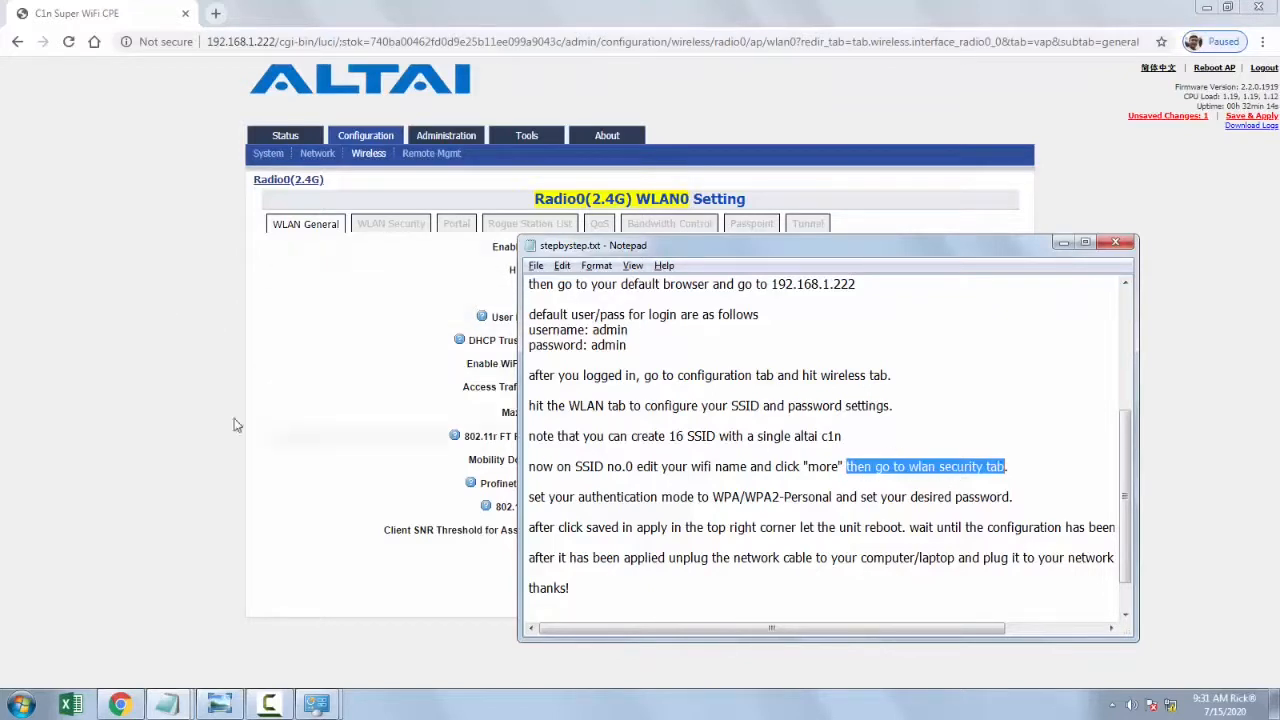
left_click(147, 408)
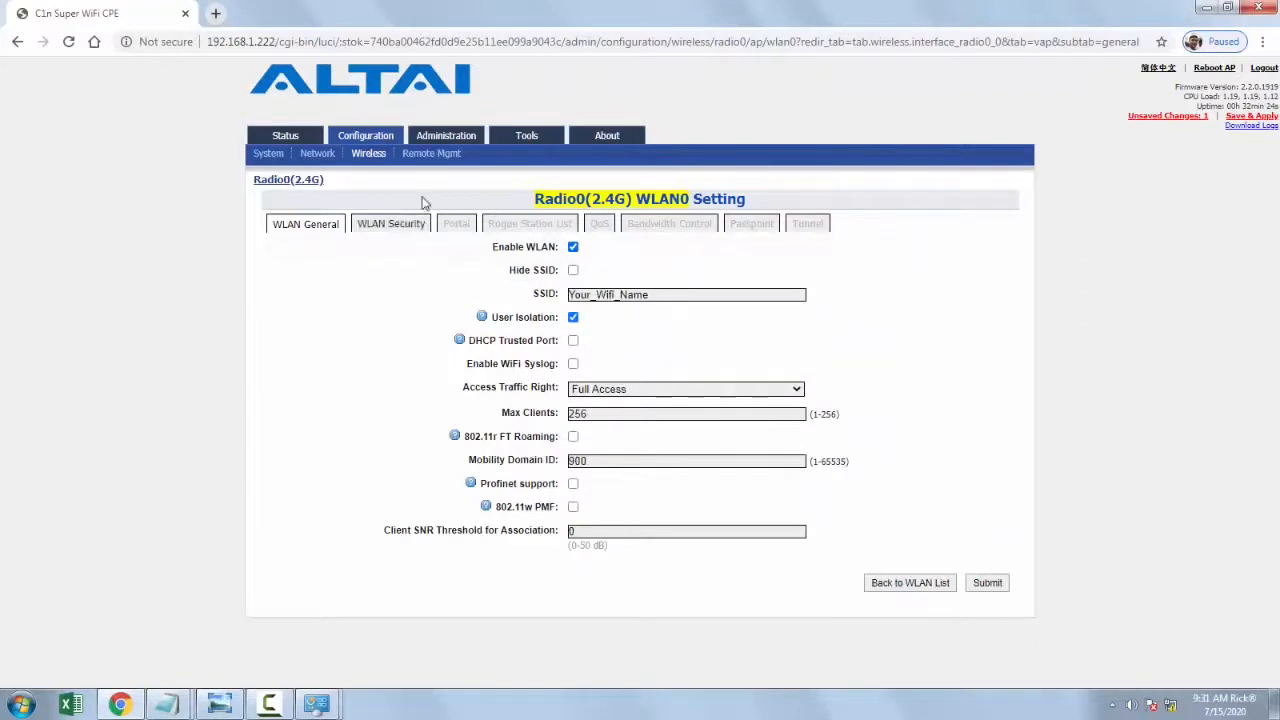
left_click(383, 227)
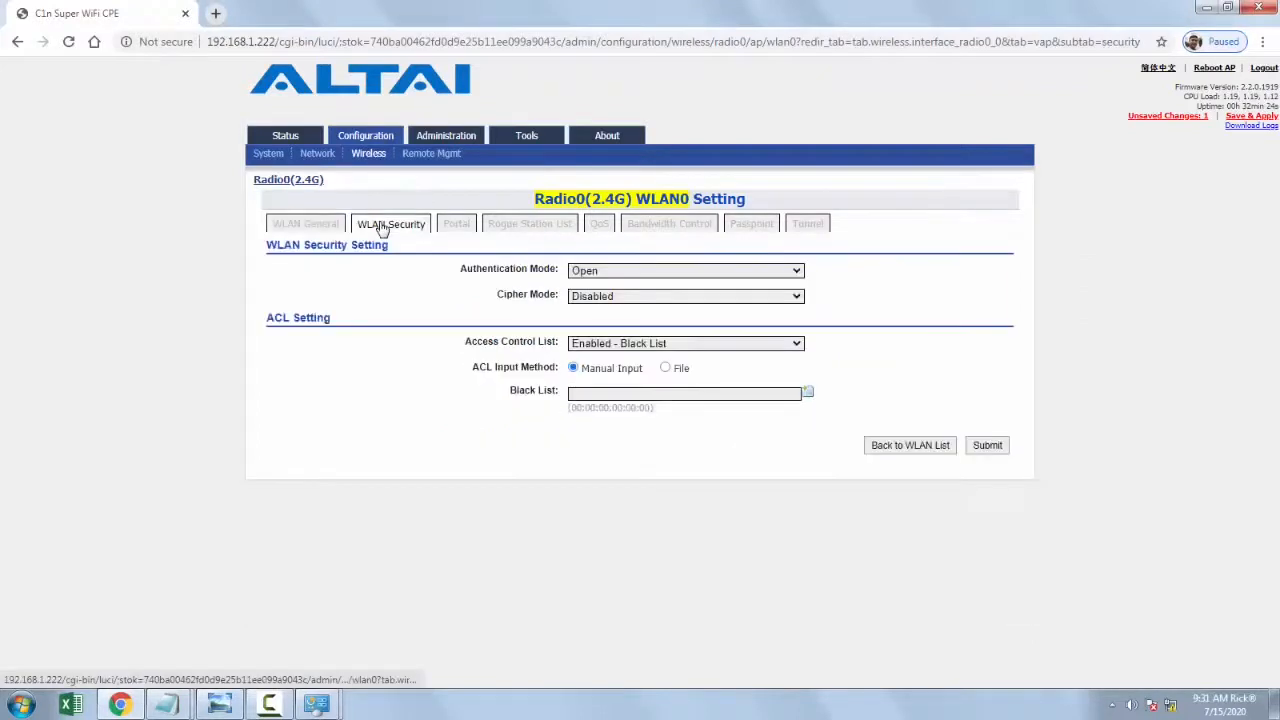
Step: Switch to the stepbystep.txt notes and highlight "authentication mode" in the WPA/WPA2-Personal instruction
mouse_move(316, 705)
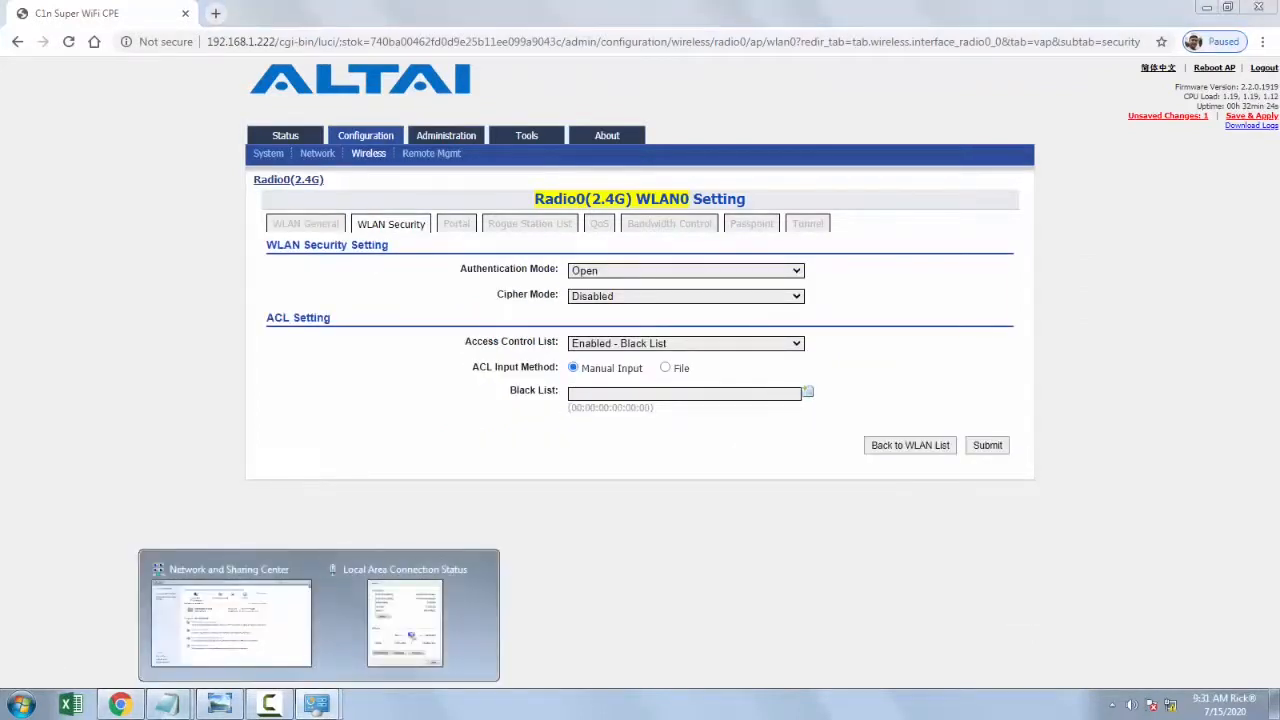
mouse_move(167, 705)
left_click(150, 648)
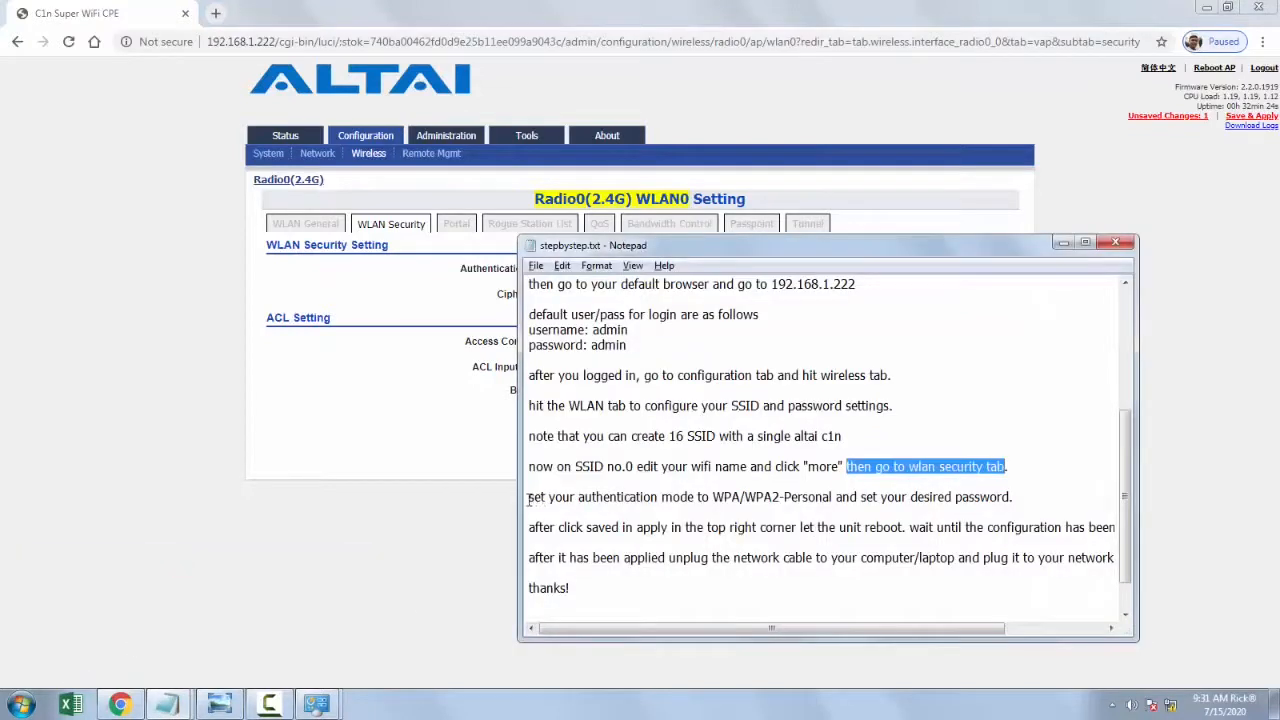
left_click_drag(529, 497, 1012, 495)
left_click(624, 497)
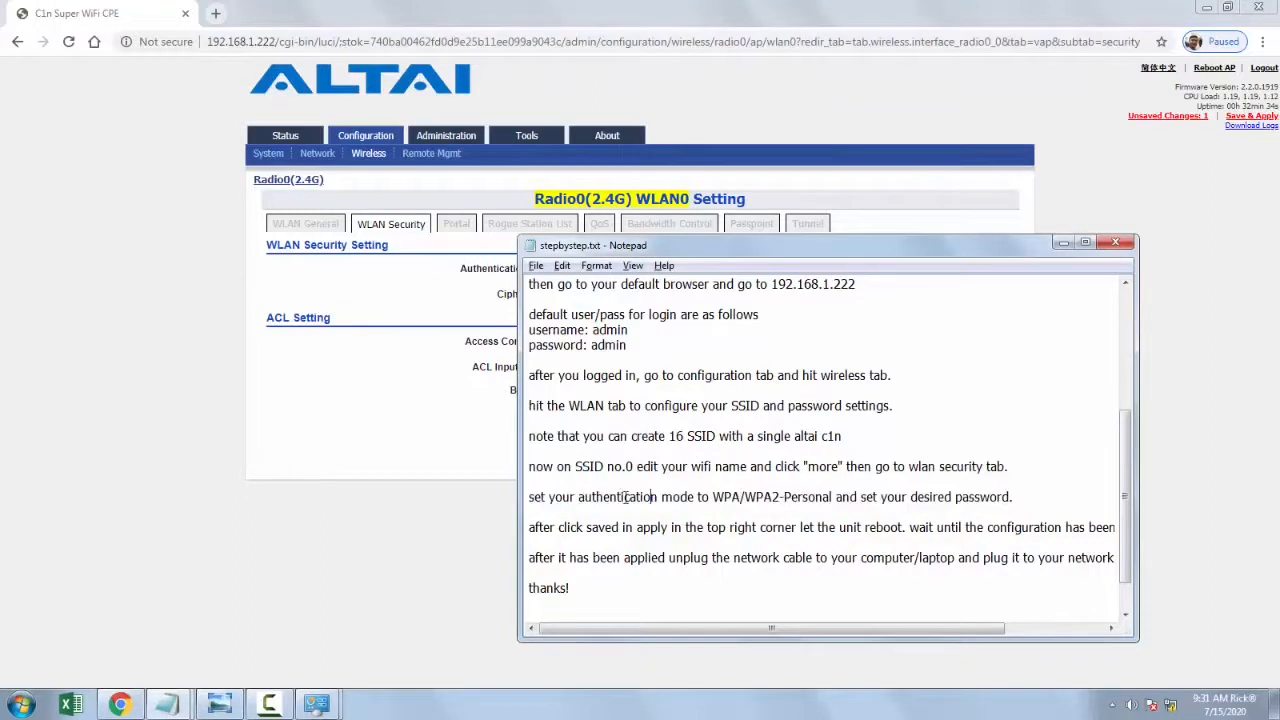
left_click_drag(581, 500, 700, 500)
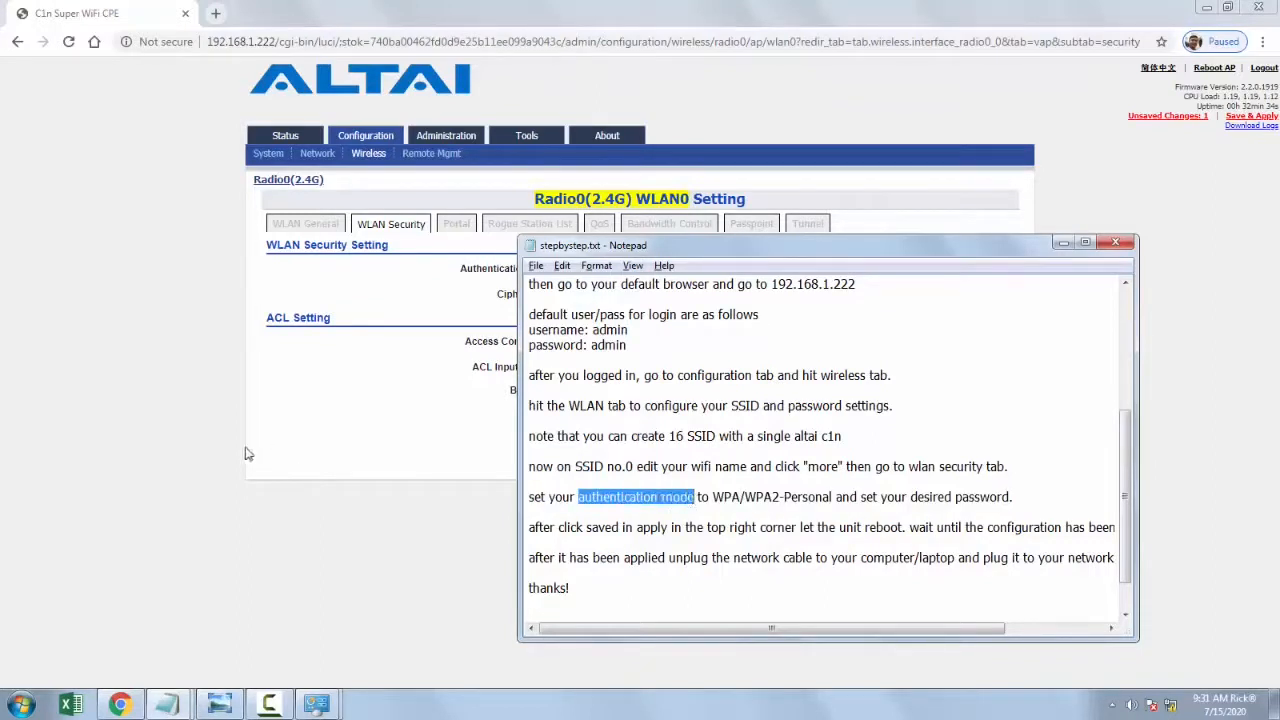
Step: Return to Chrome and set WLAN0's Authentication Mode to WPA/WPA2 Personal
left_click(170, 448)
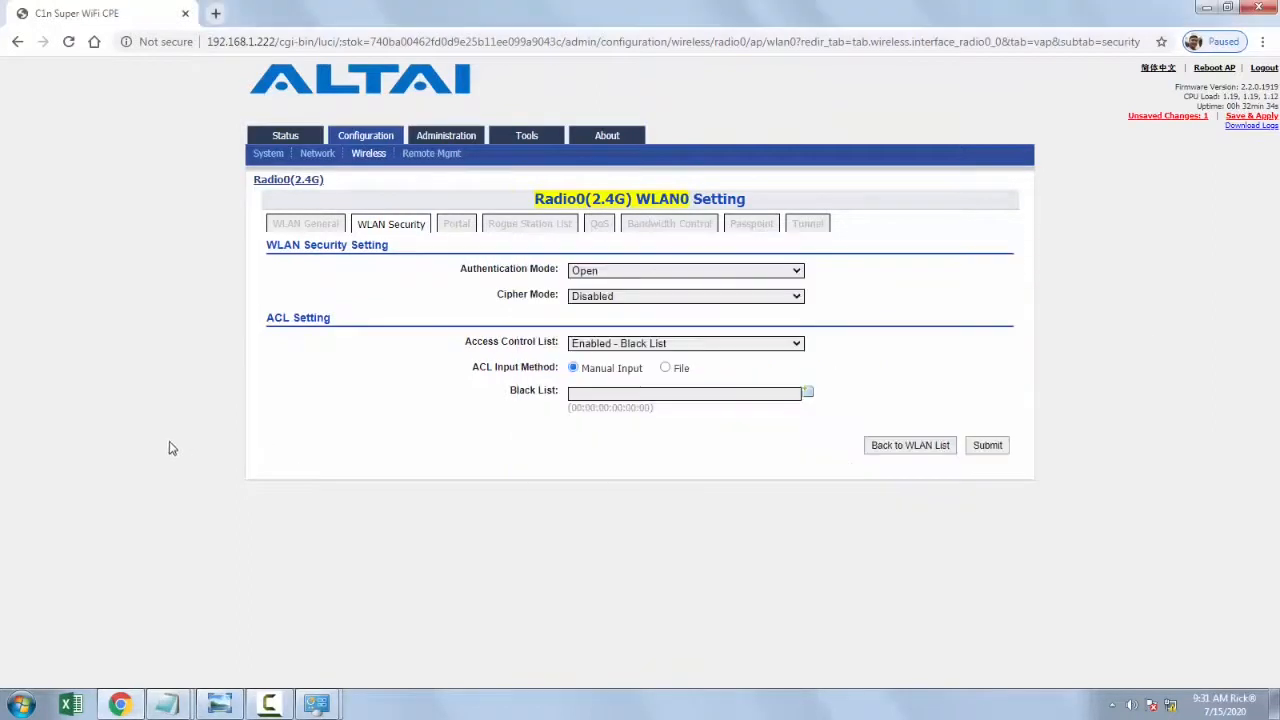
left_click(624, 272)
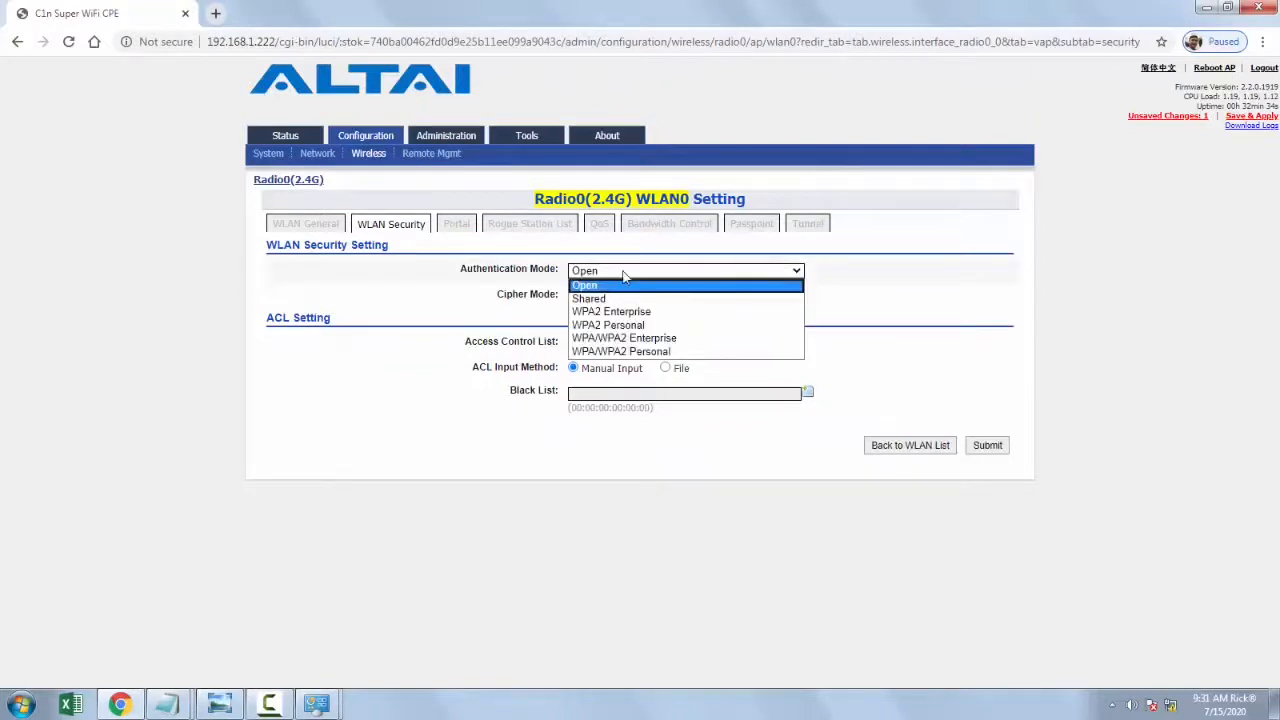
left_click(628, 352)
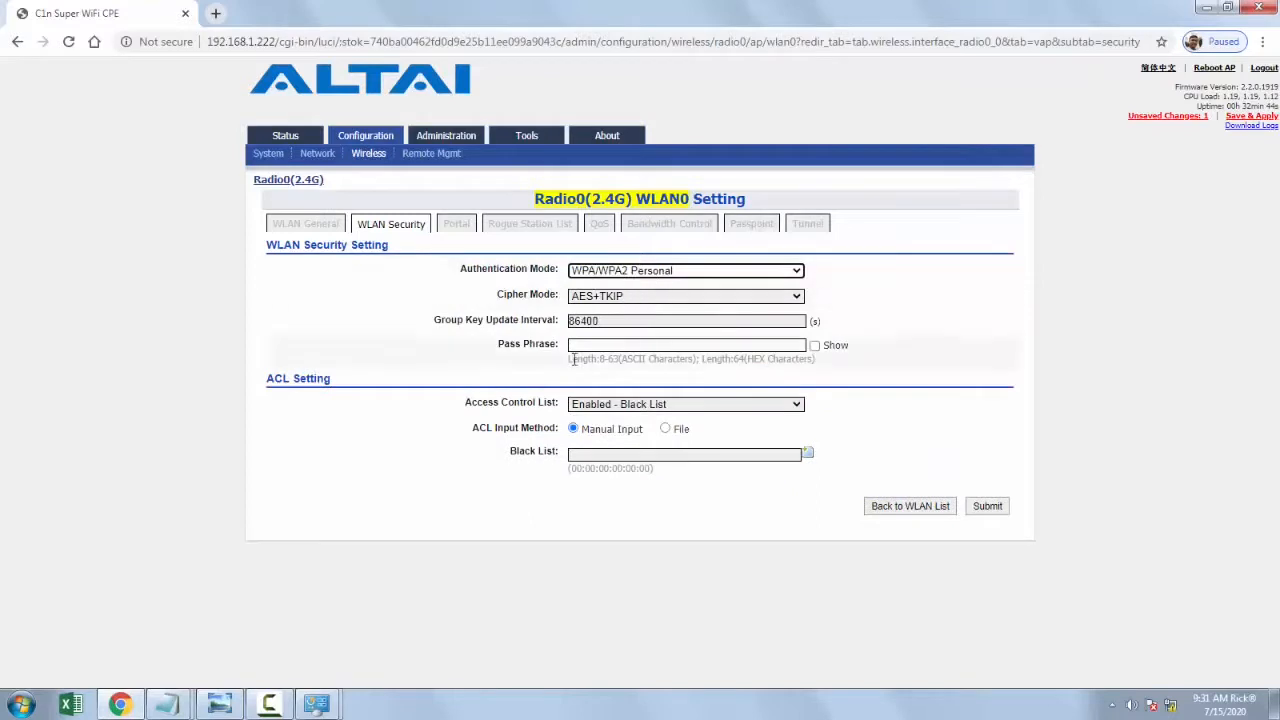
left_click(651, 341)
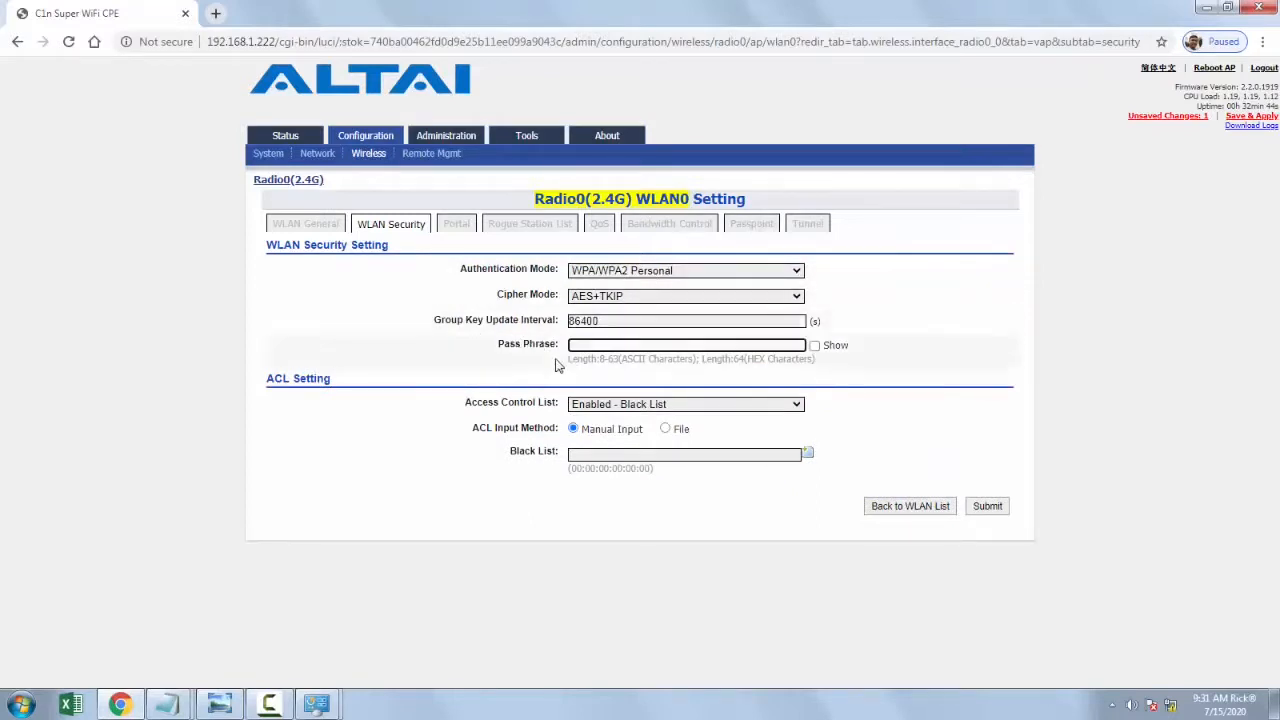
Step: Highlight "and set your desired password" in the stepbystep.txt notes
mouse_move(172, 704)
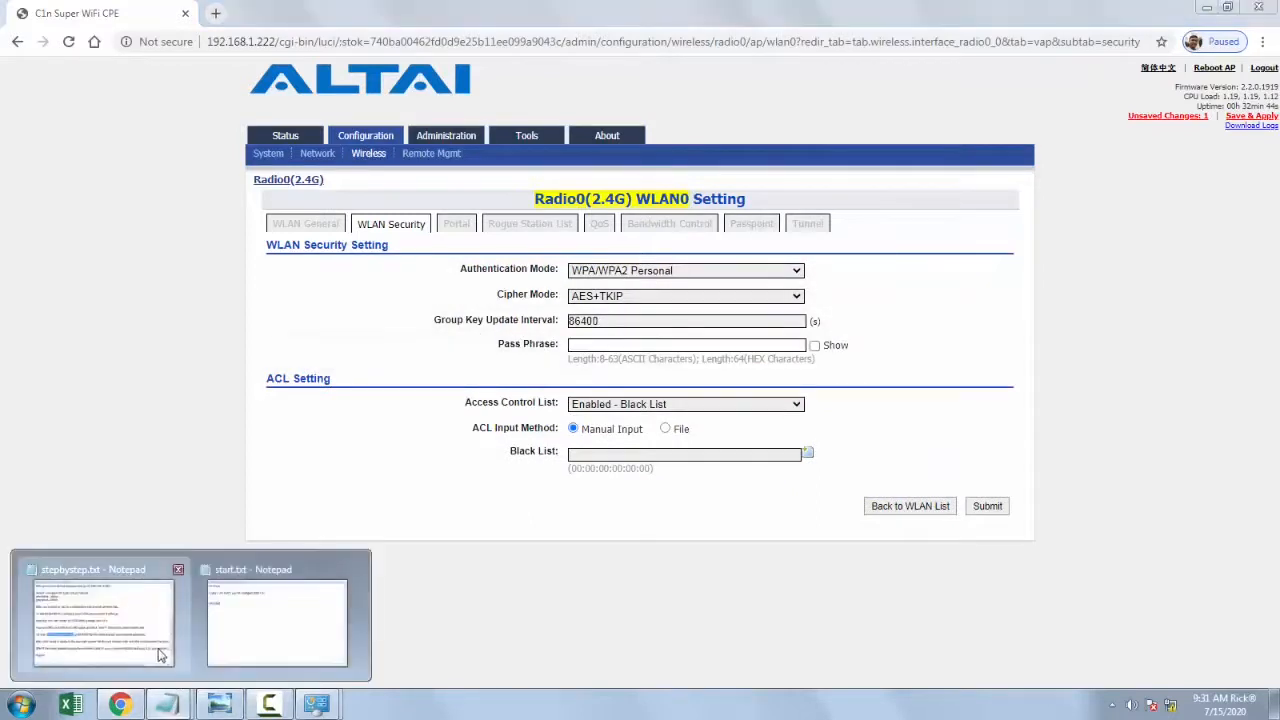
left_click(165, 650)
left_click_drag(836, 500, 1010, 500)
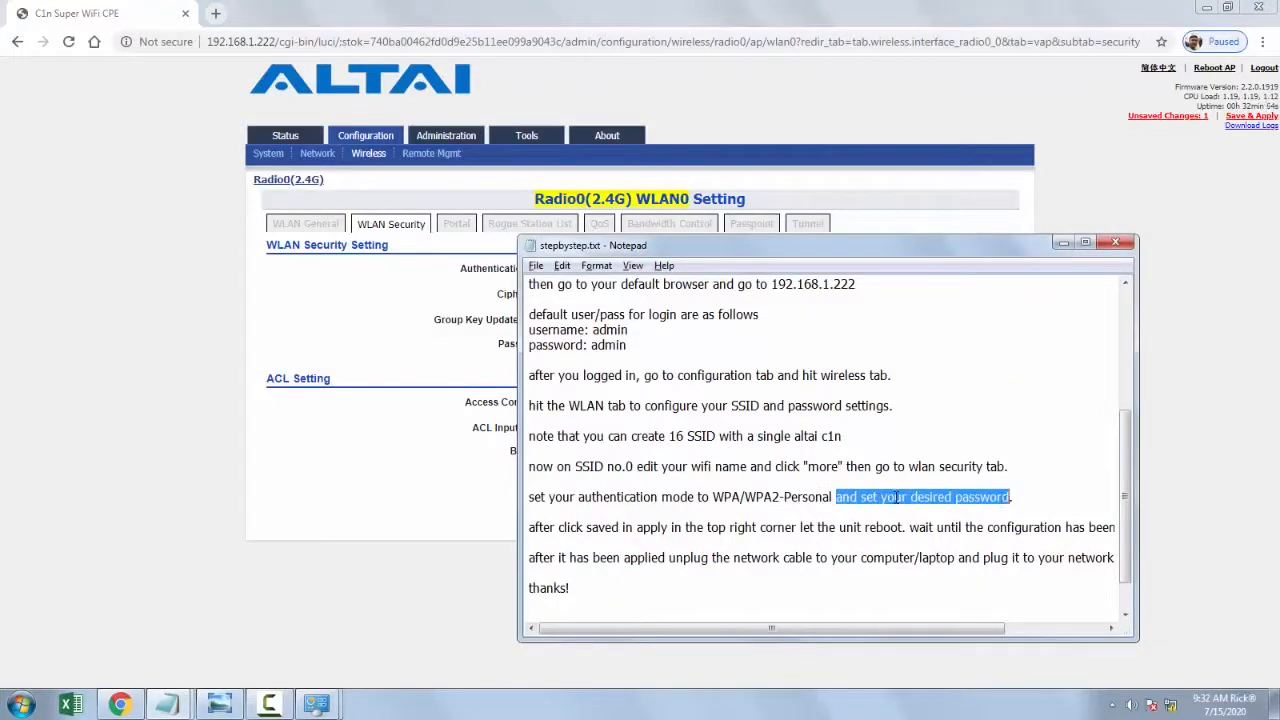
Step: Return to Chrome, enter the WiFi password as WLAN0's Pass Phrase, check it briefly in plain text, and submit the security settings
left_click(212, 336)
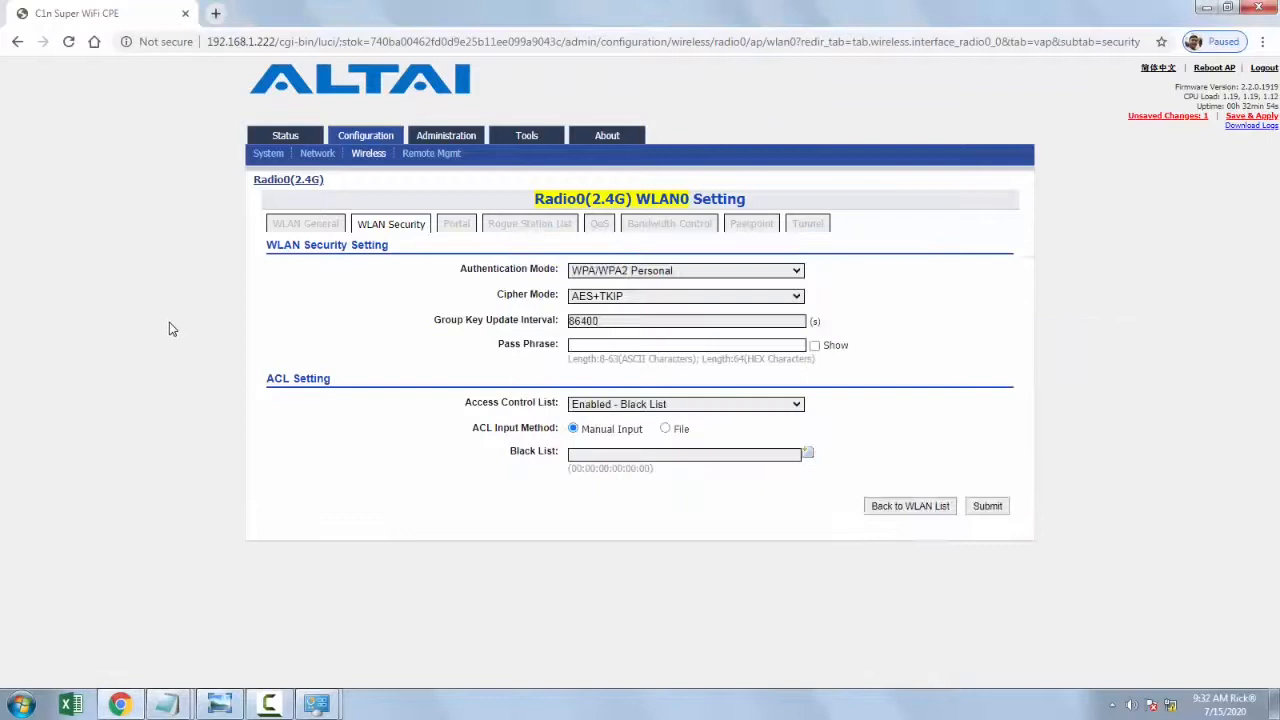
left_click(582, 345)
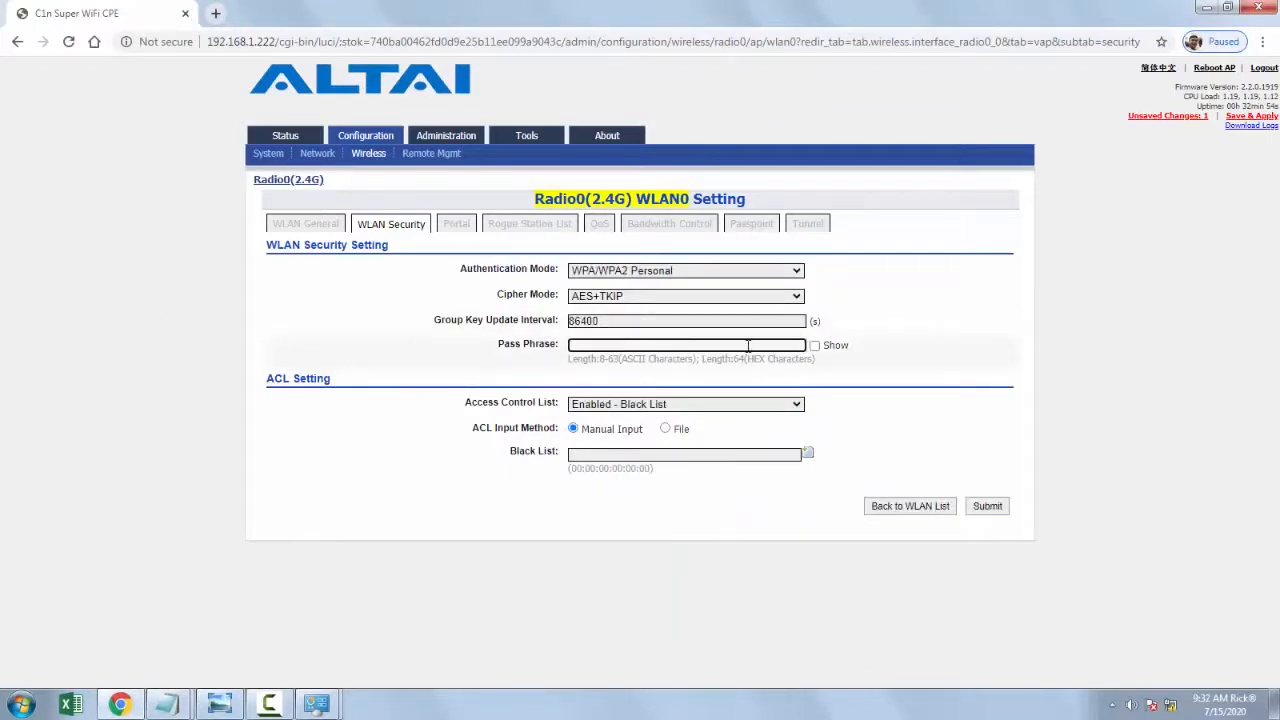
type("••••••••••")
left_click(814, 346)
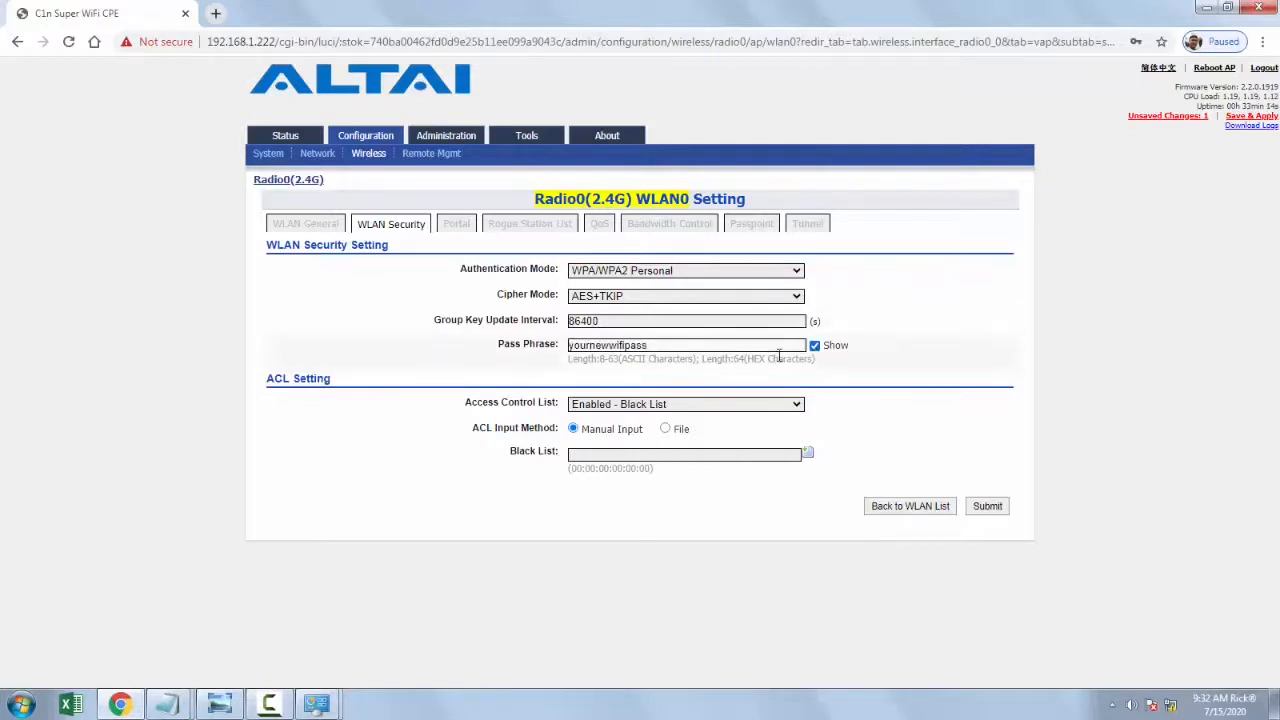
left_click(814, 345)
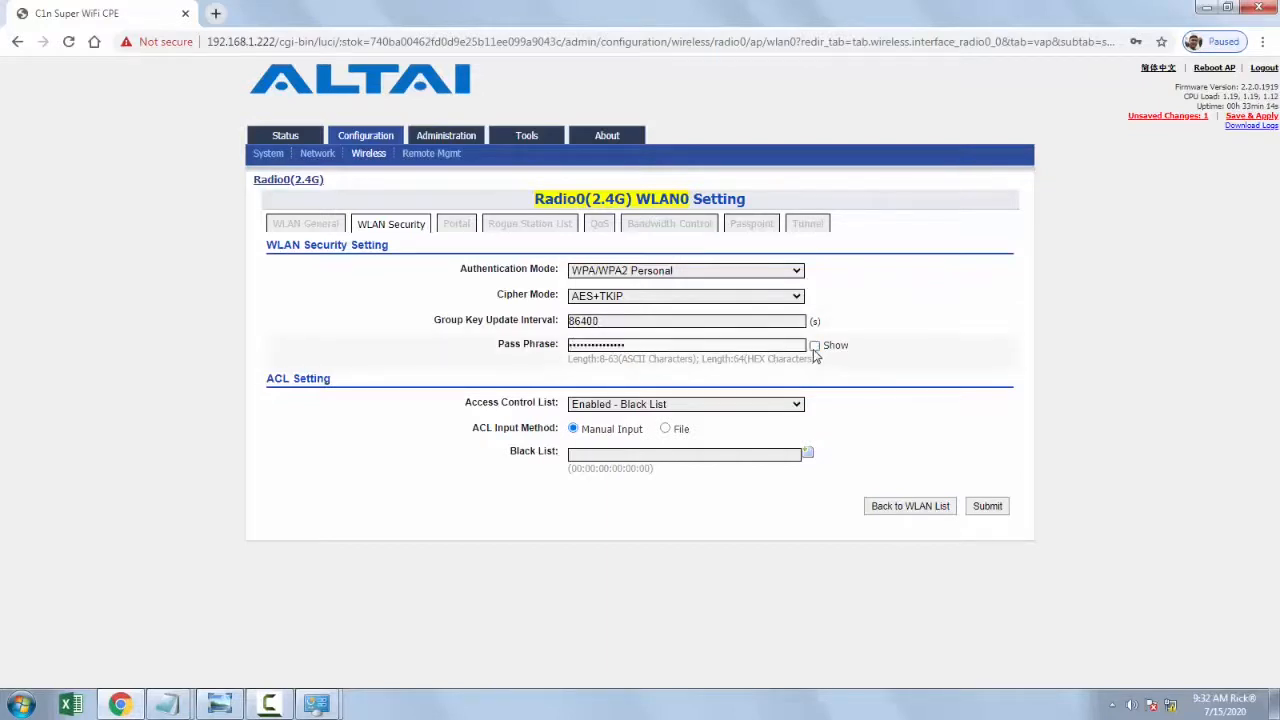
left_click(985, 507)
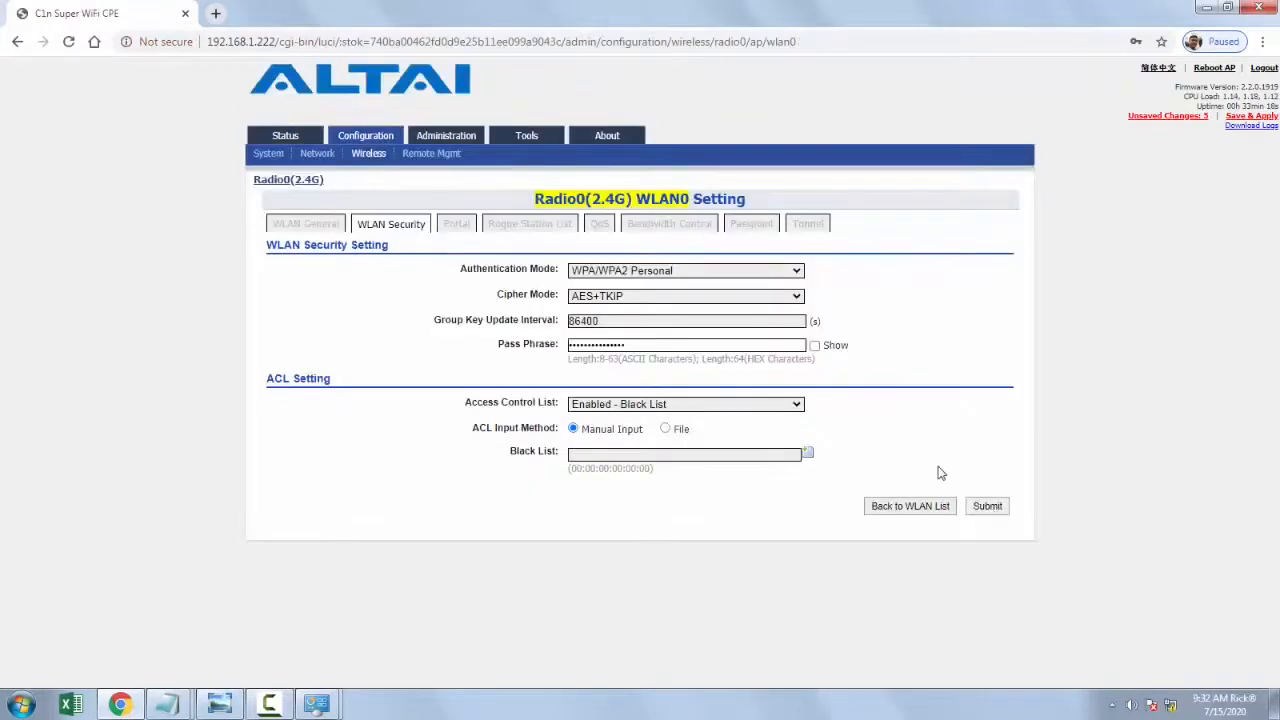
Step: Highlight the save-and-apply instruction in the notes, then save and apply the unsaved changes in Chrome
mouse_move(224, 706)
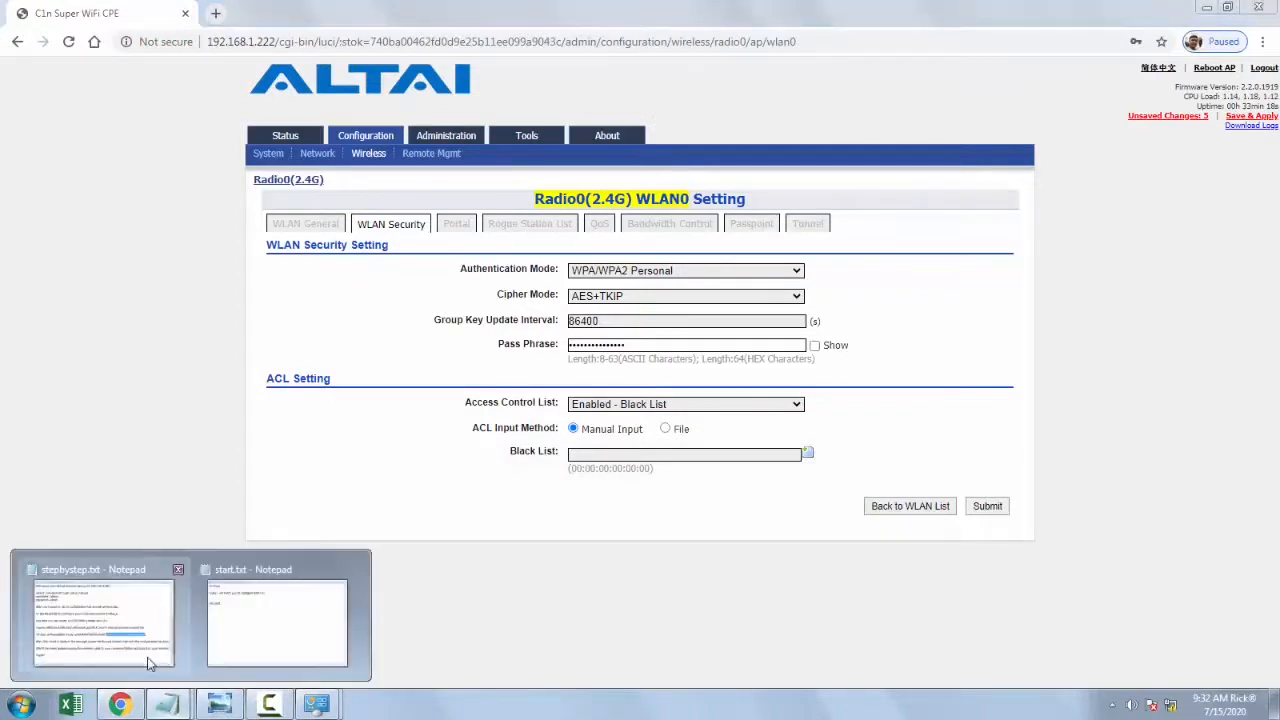
left_click(150, 660)
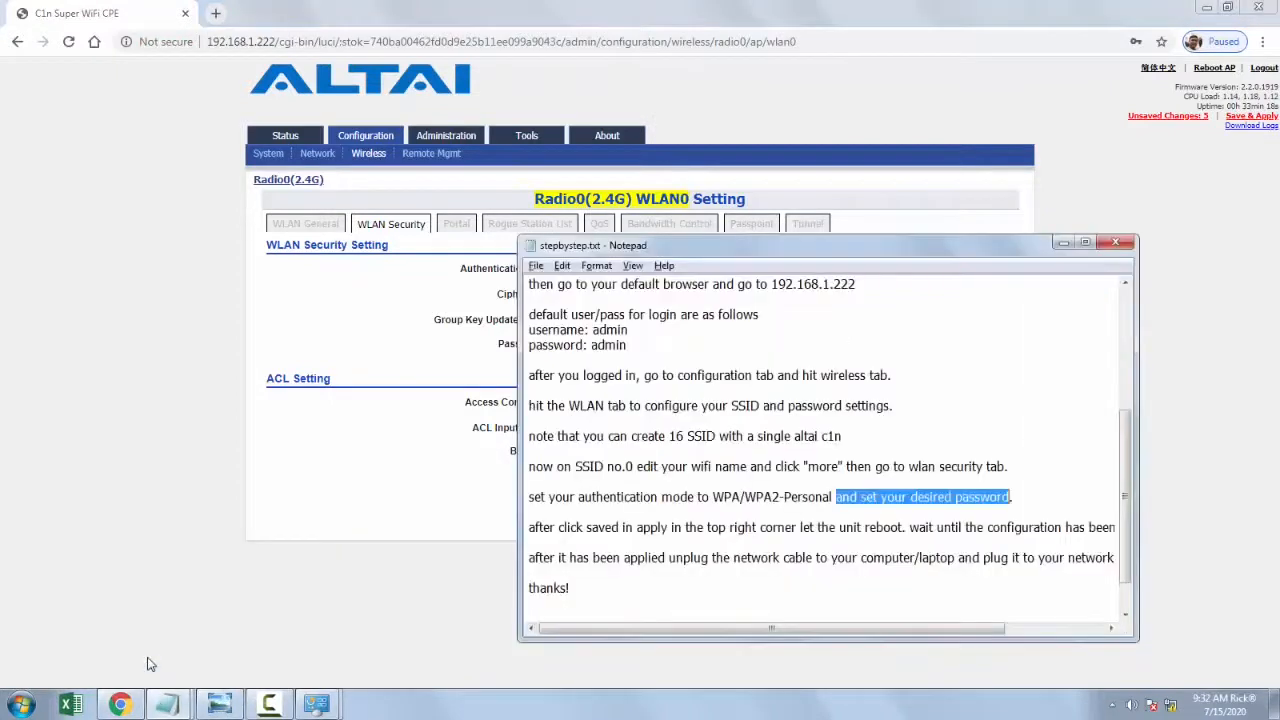
left_click(525, 529)
left_click_drag(625, 533, 1121, 530)
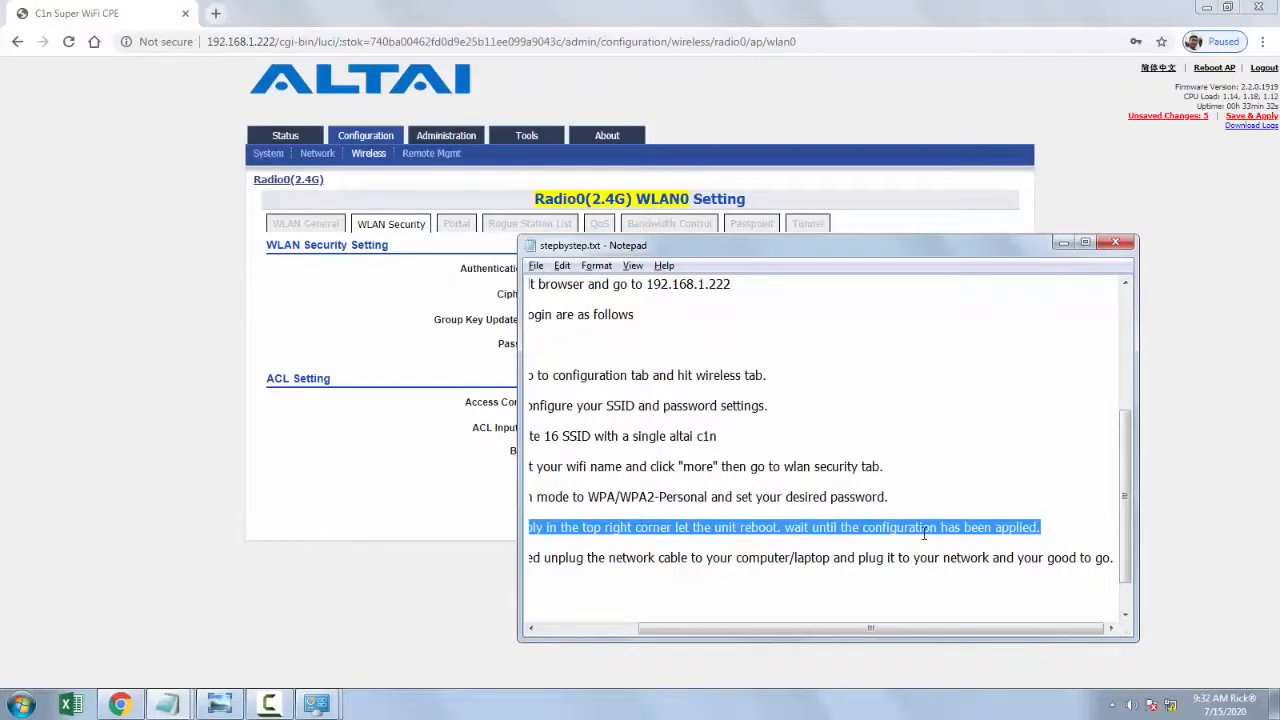
left_click(1203, 258)
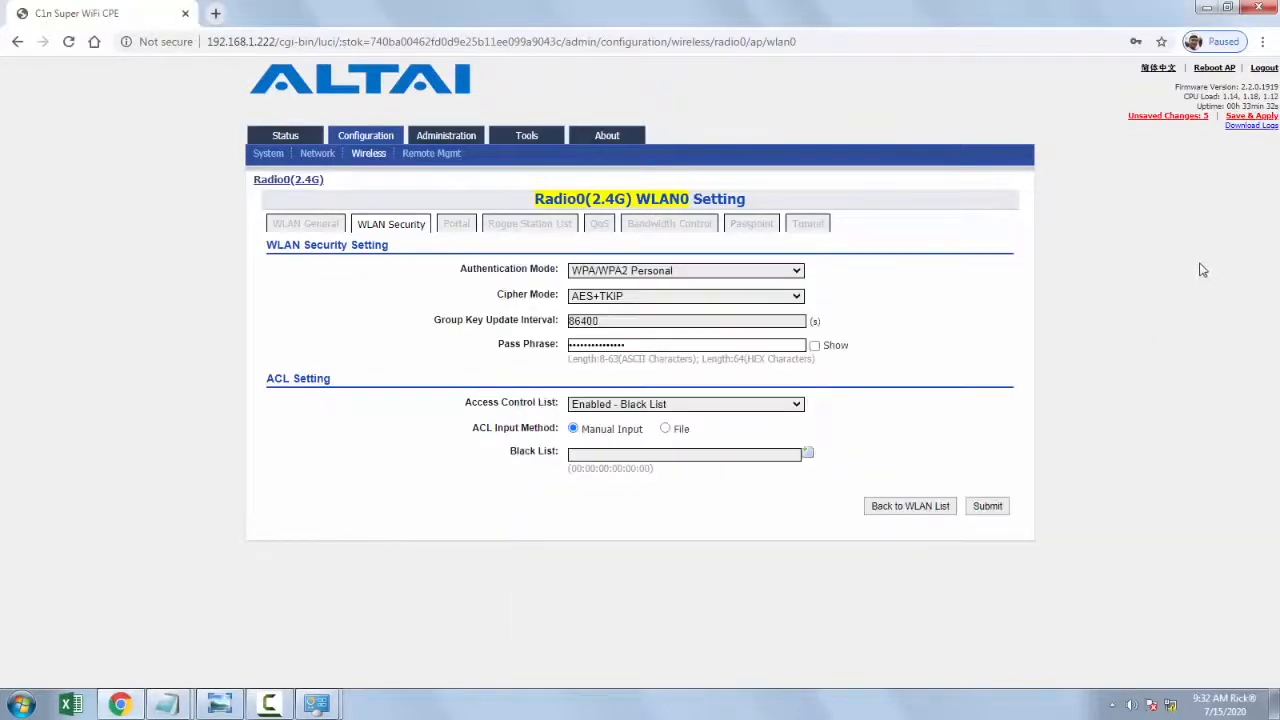
left_click(1251, 117)
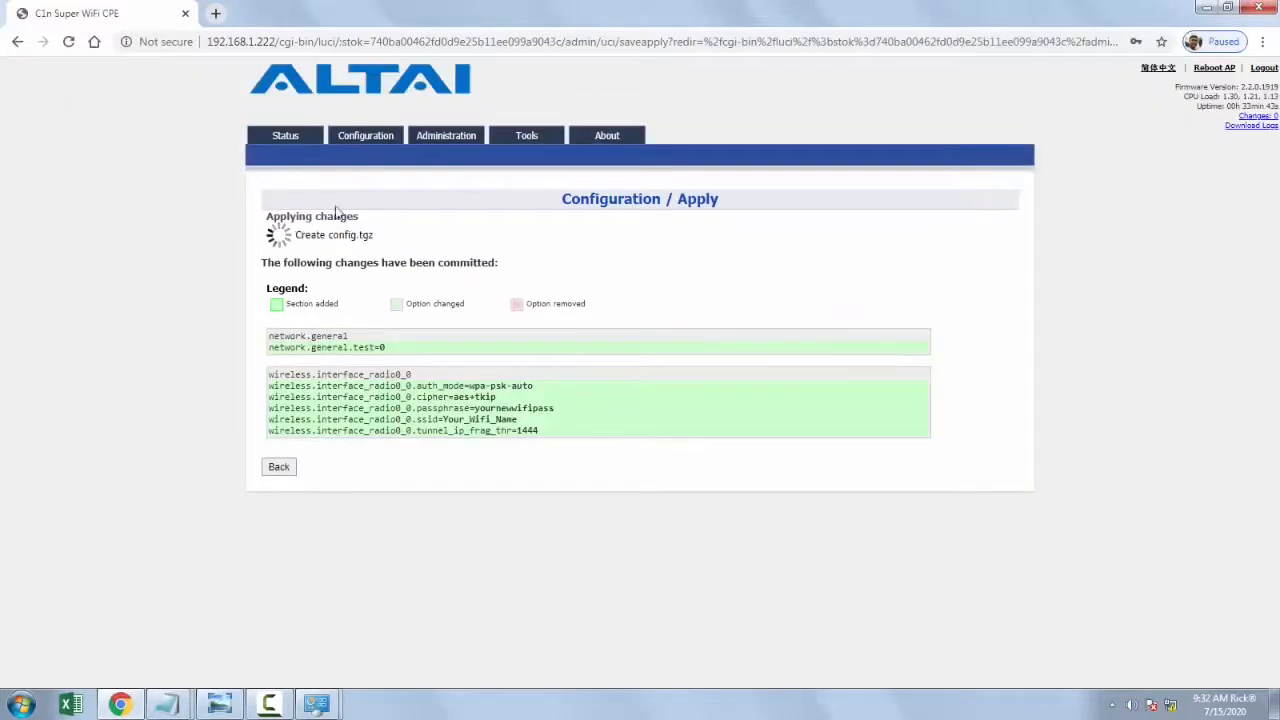
Step: Highlight "wait until the configuration has been applied." in the stepbystep.txt notes
mouse_move(167, 705)
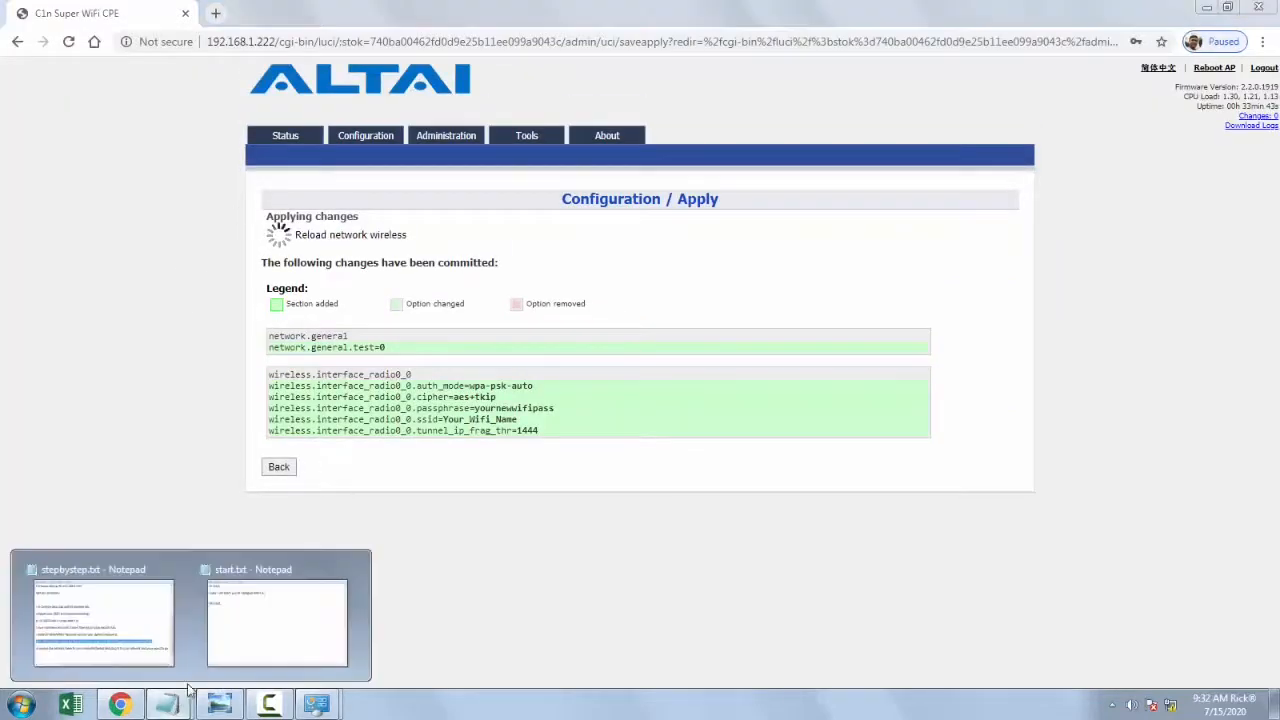
left_click(120, 649)
left_click(958, 516)
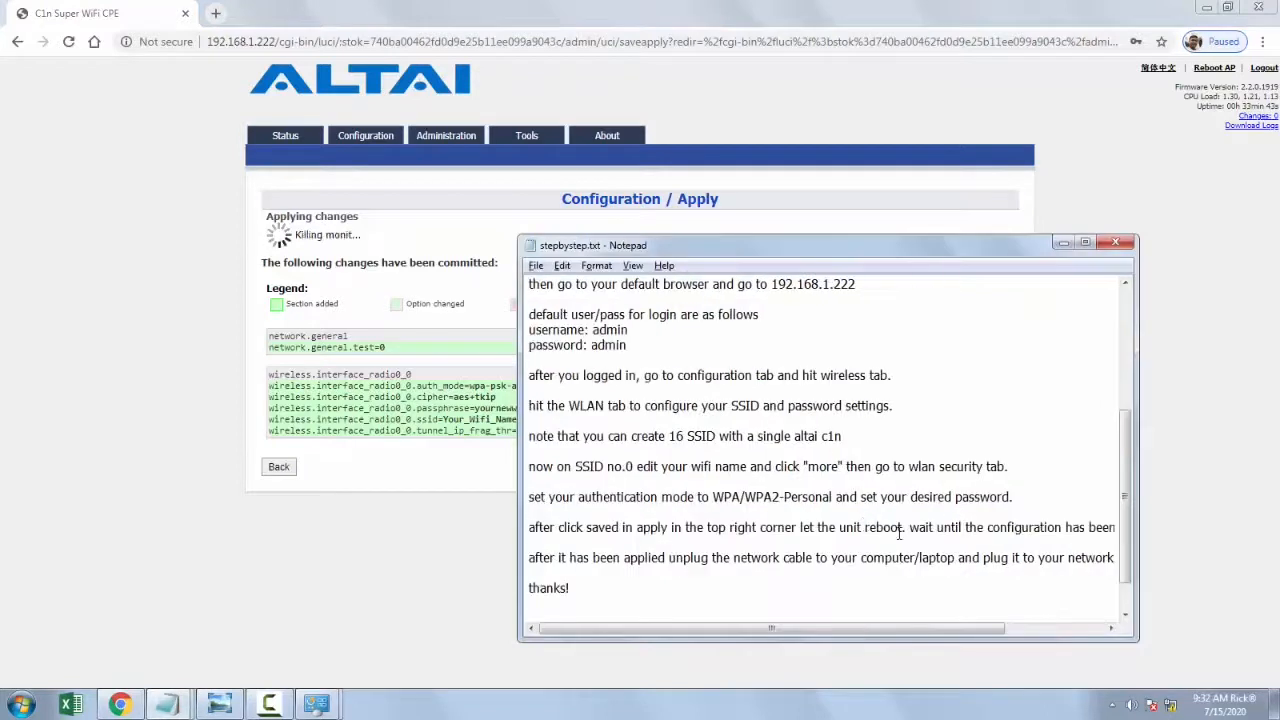
left_click_drag(911, 527, 1110, 528)
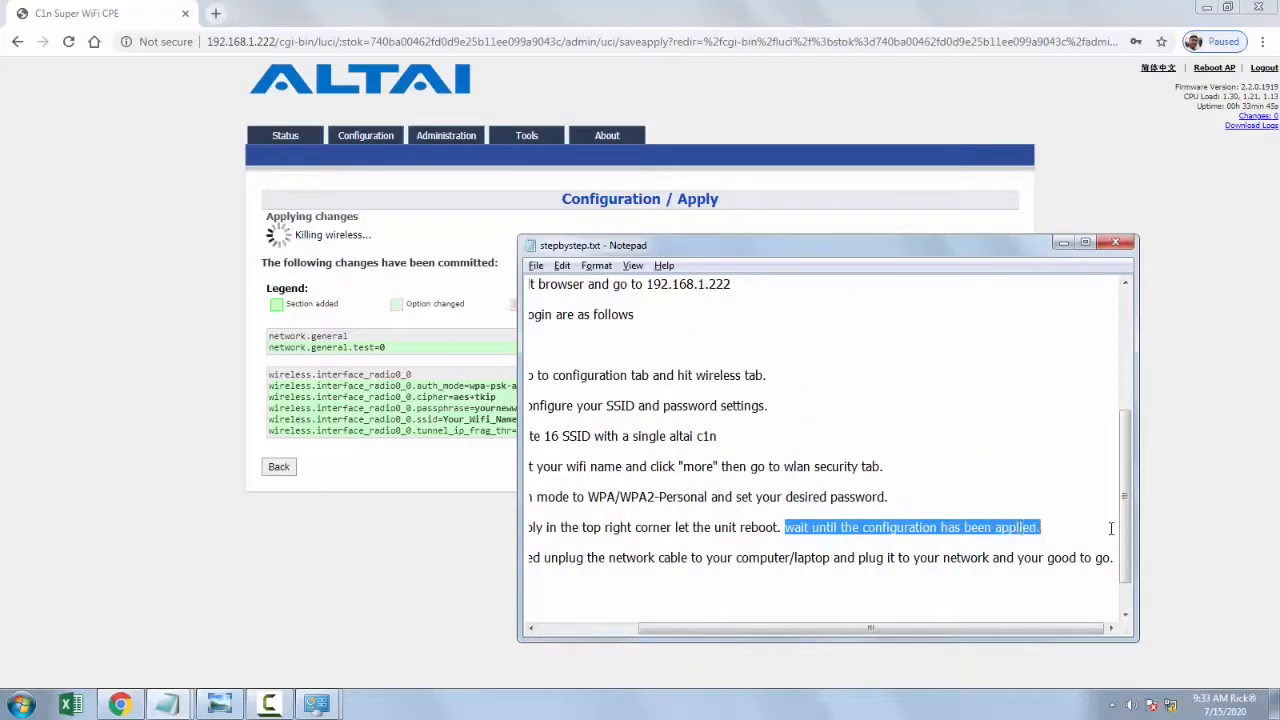
Step: Return to Chrome, reopen the device's login page at 192.168.1.222, and close the Windows color scheme prompt
left_click(373, 220)
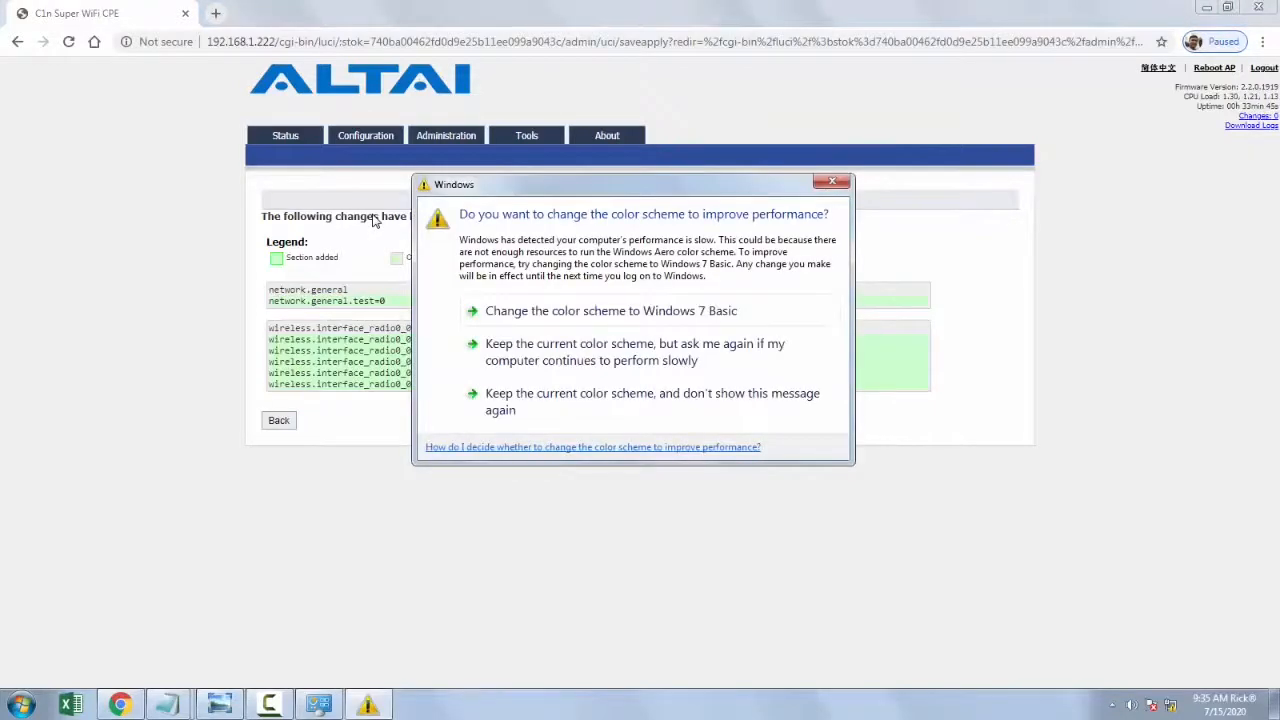
left_click(966, 183)
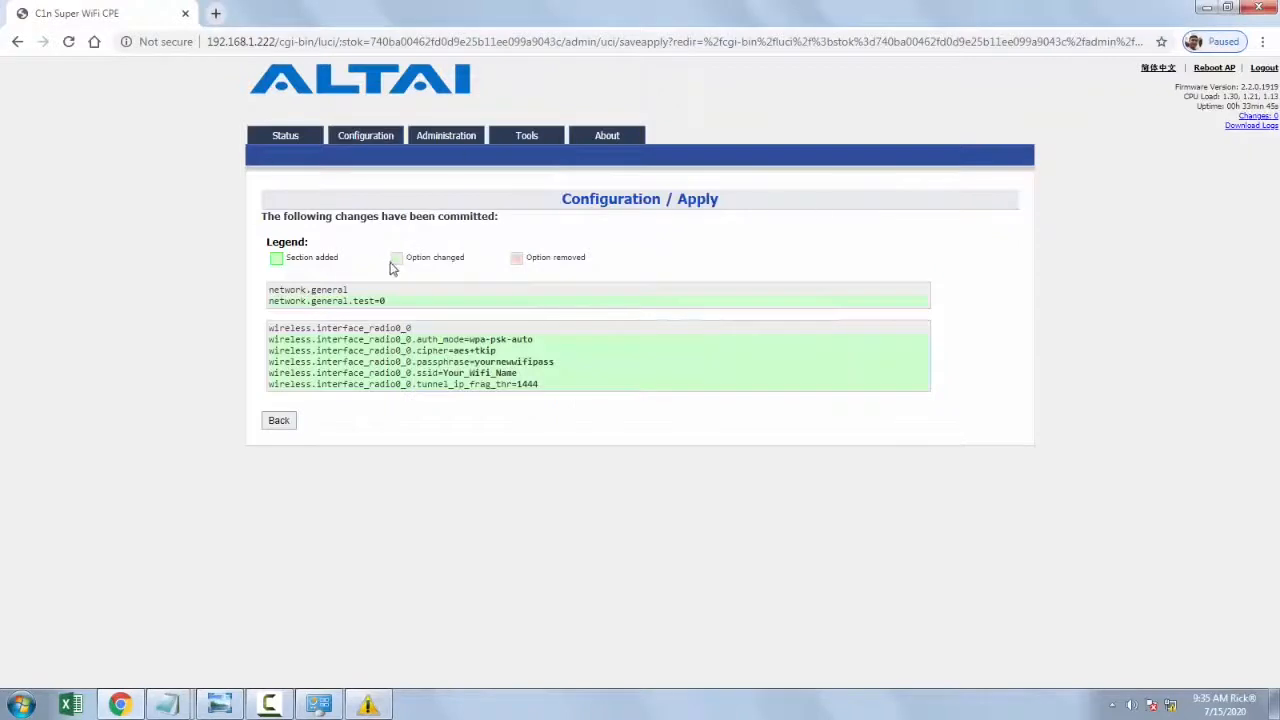
left_click(273, 41)
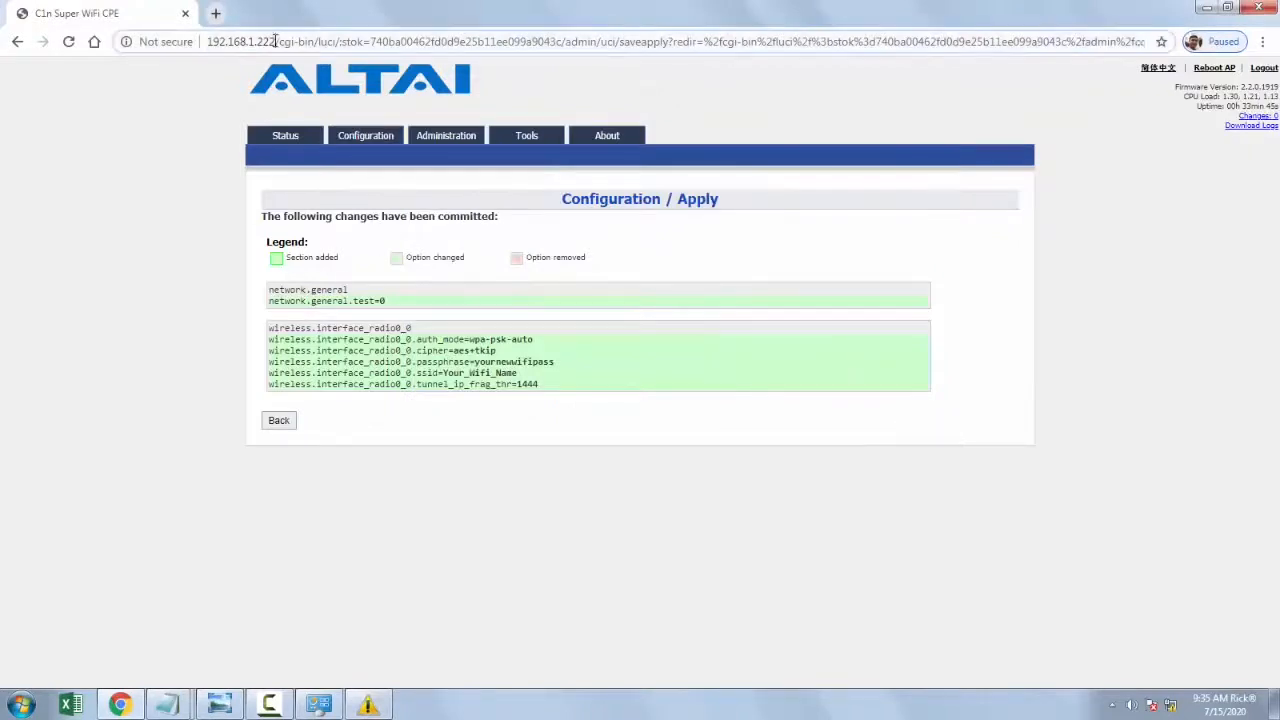
type("19")
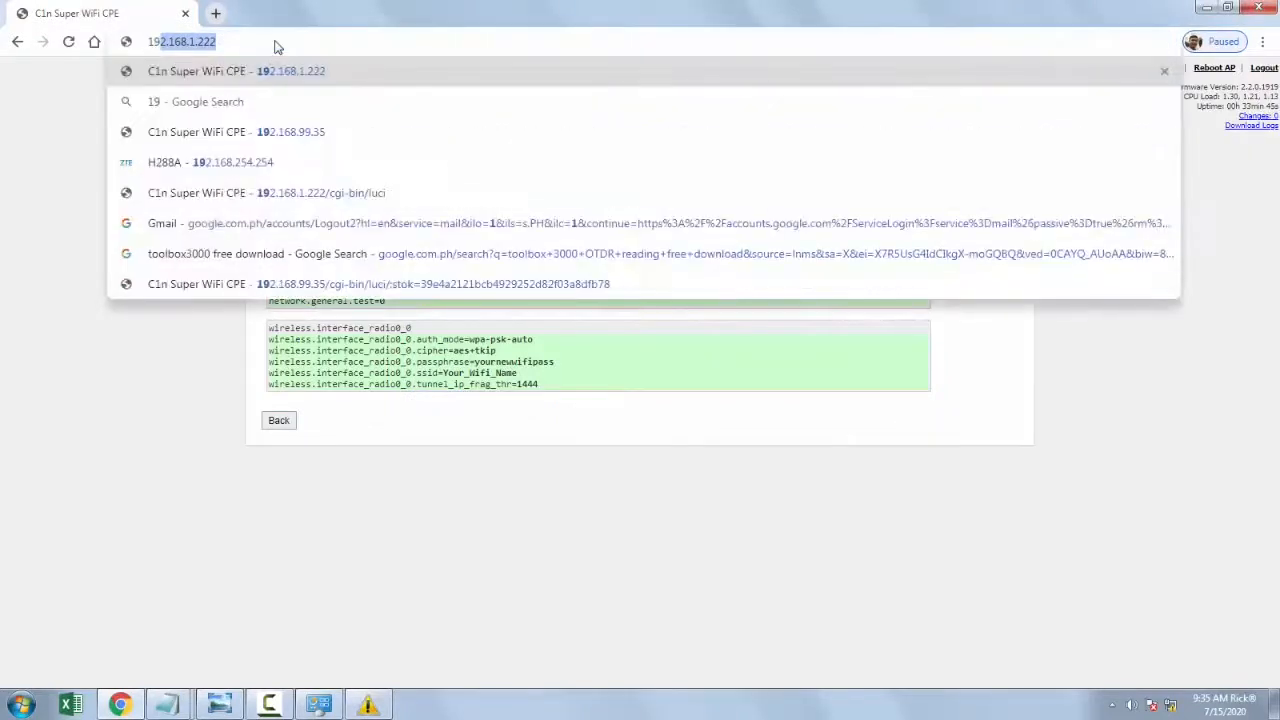
type("2.168.")
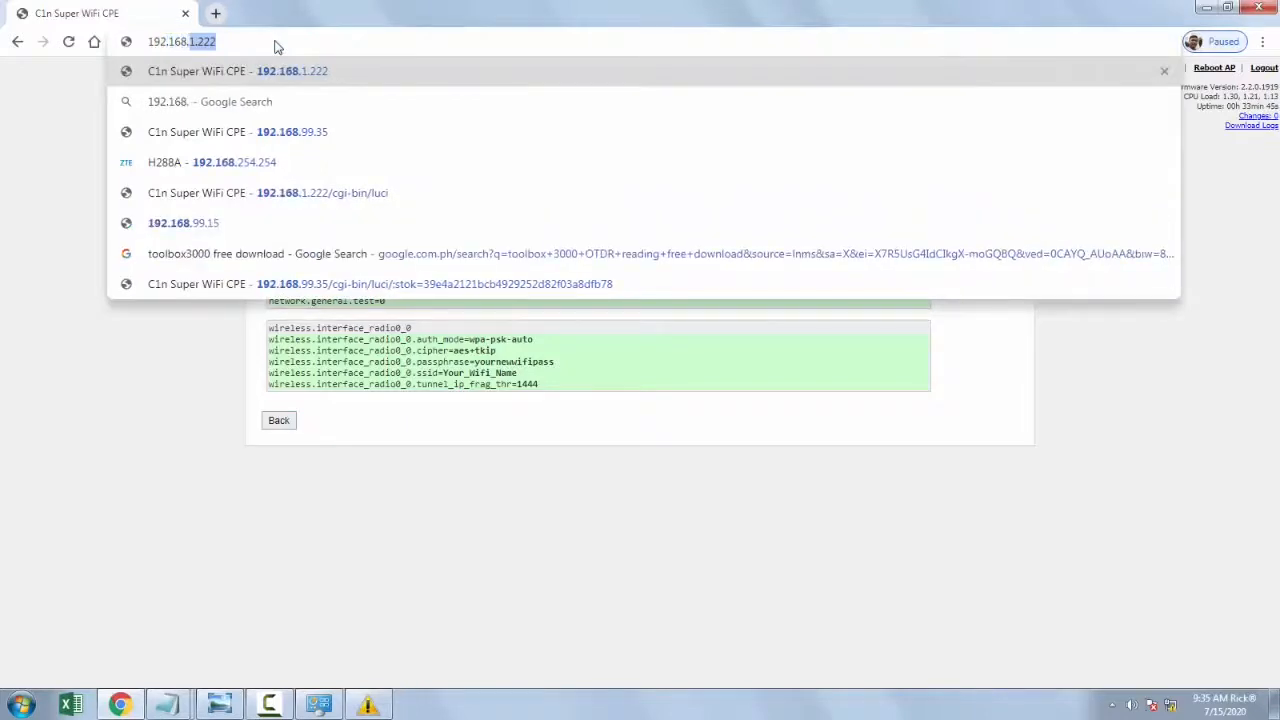
type("1.222")
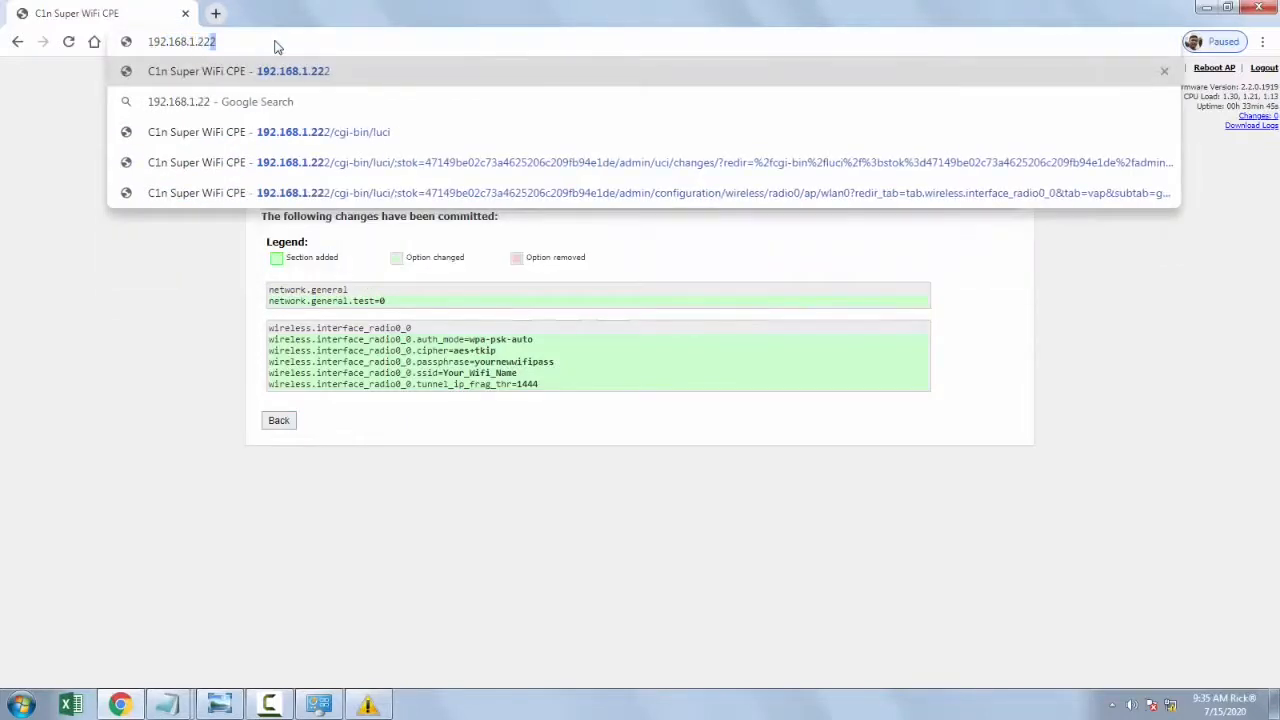
key("Return")
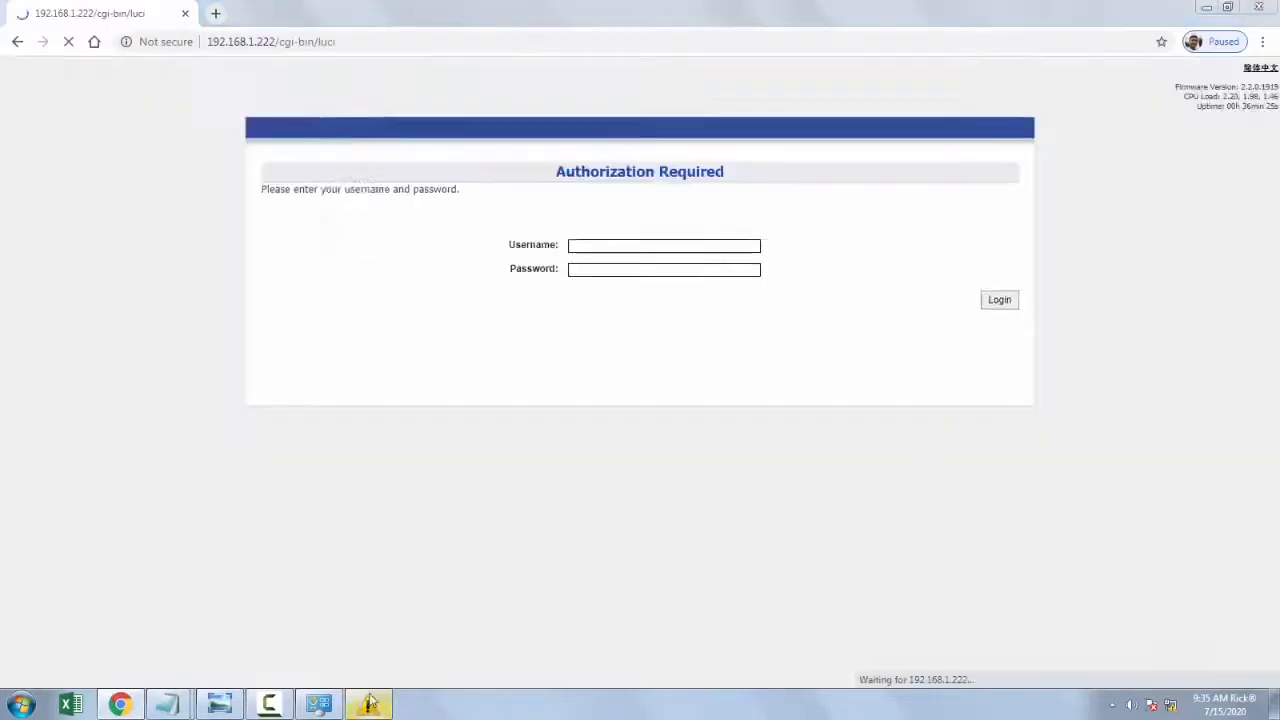
right_click(370, 703)
left_click(345, 661)
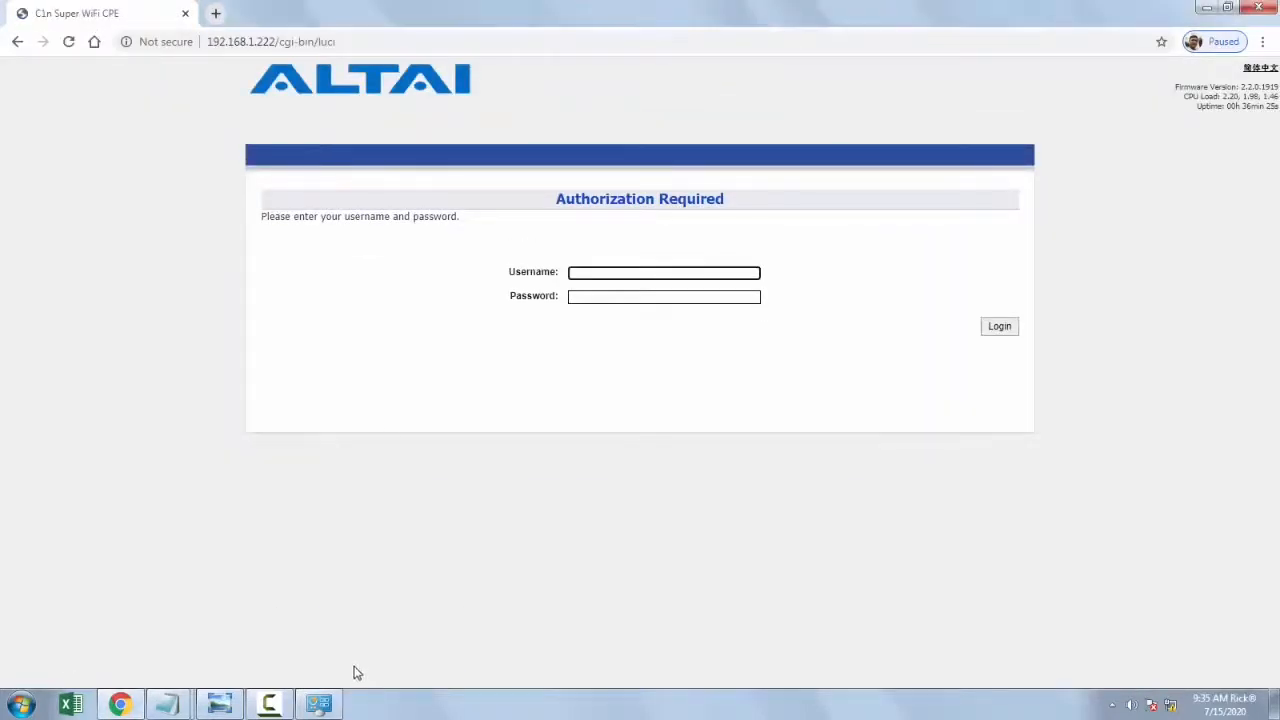
Step: Highlight the instruction in the notes about unplugging the network cable from the computer and plugging it into the network
mouse_move(167, 705)
left_click(137, 660)
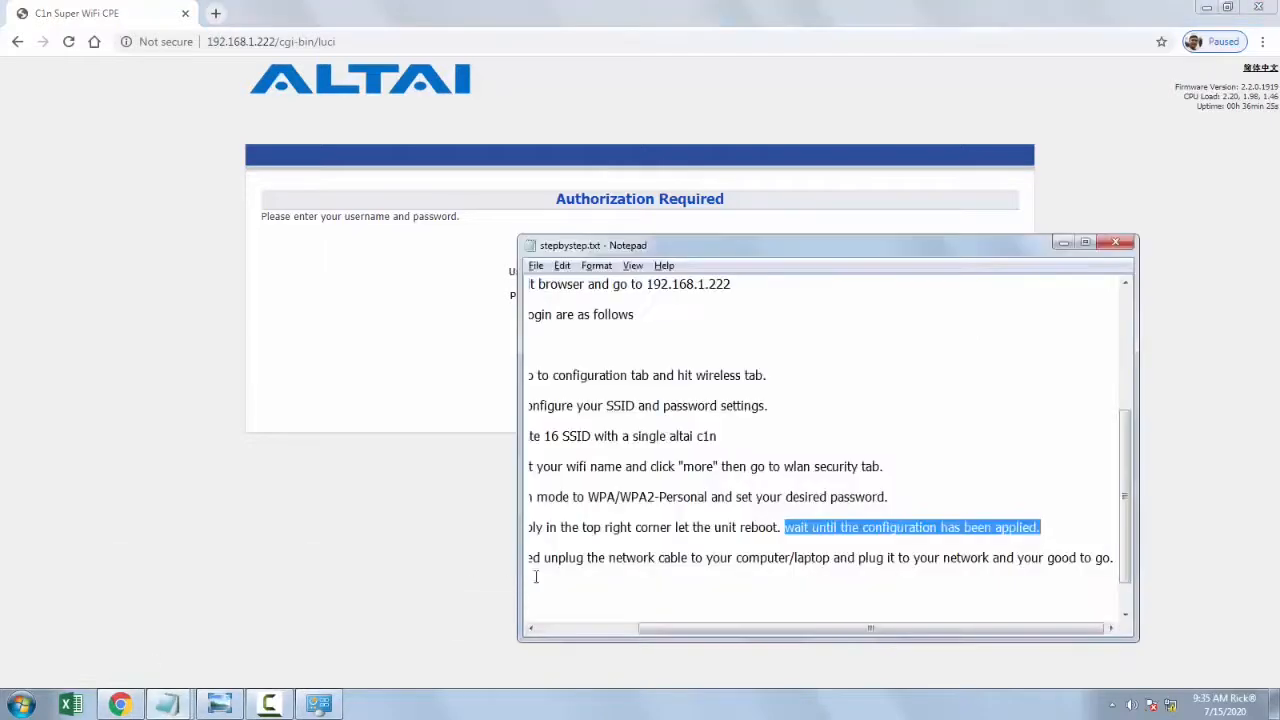
left_click(535, 577)
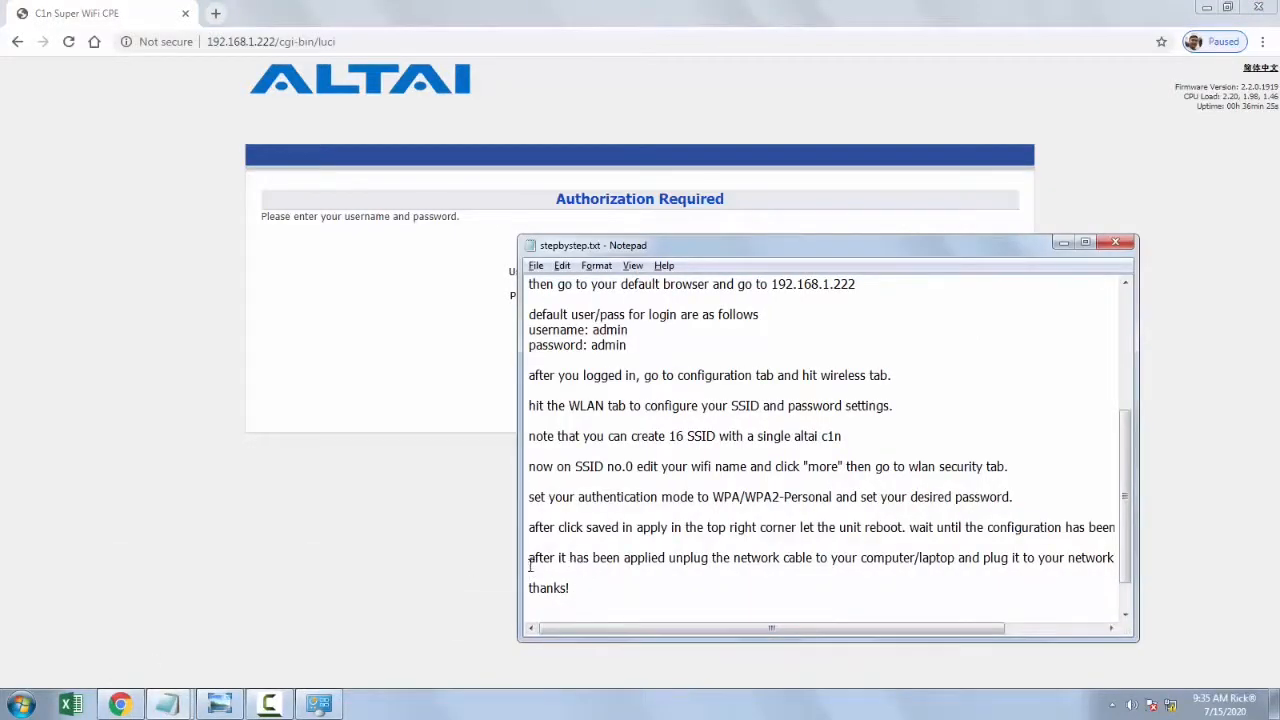
left_click_drag(530, 566, 1104, 561)
mouse_move(1114, 558)
left_mouse_down()
mouse_move(1098, 556)
mouse_move(1110, 556)
left_mouse_up()
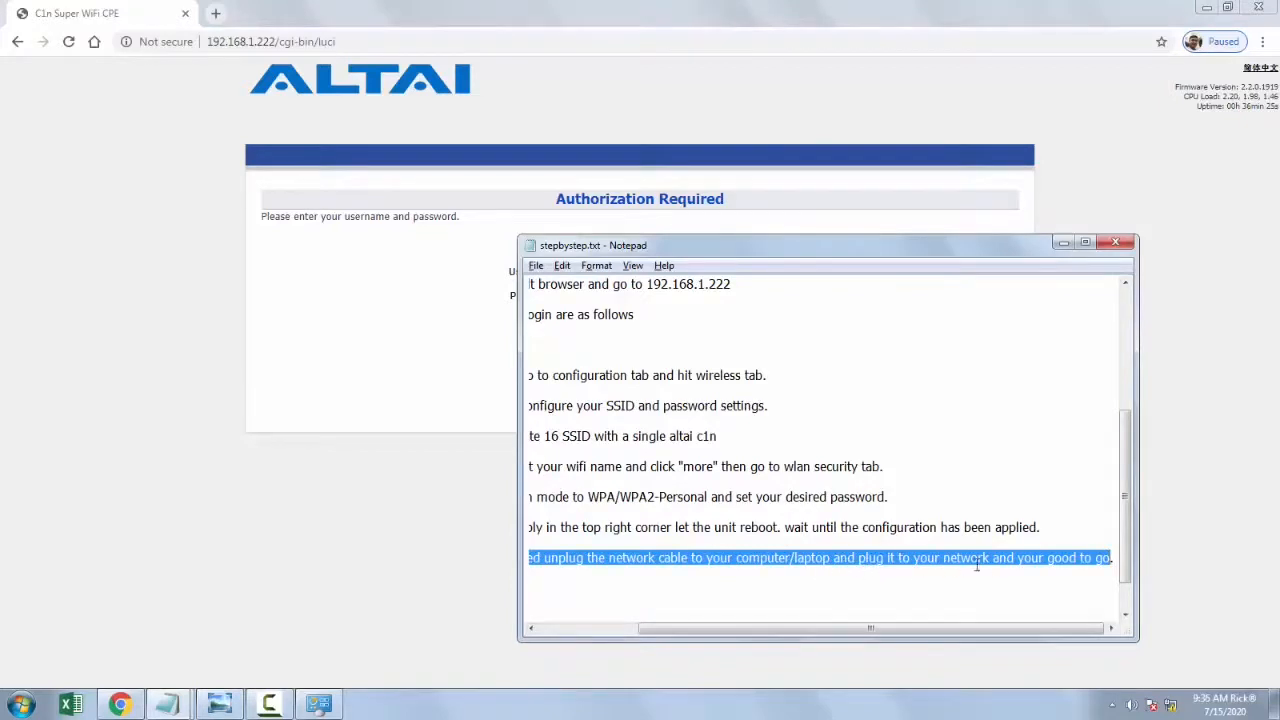
left_click_drag(1000, 628, 902, 628)
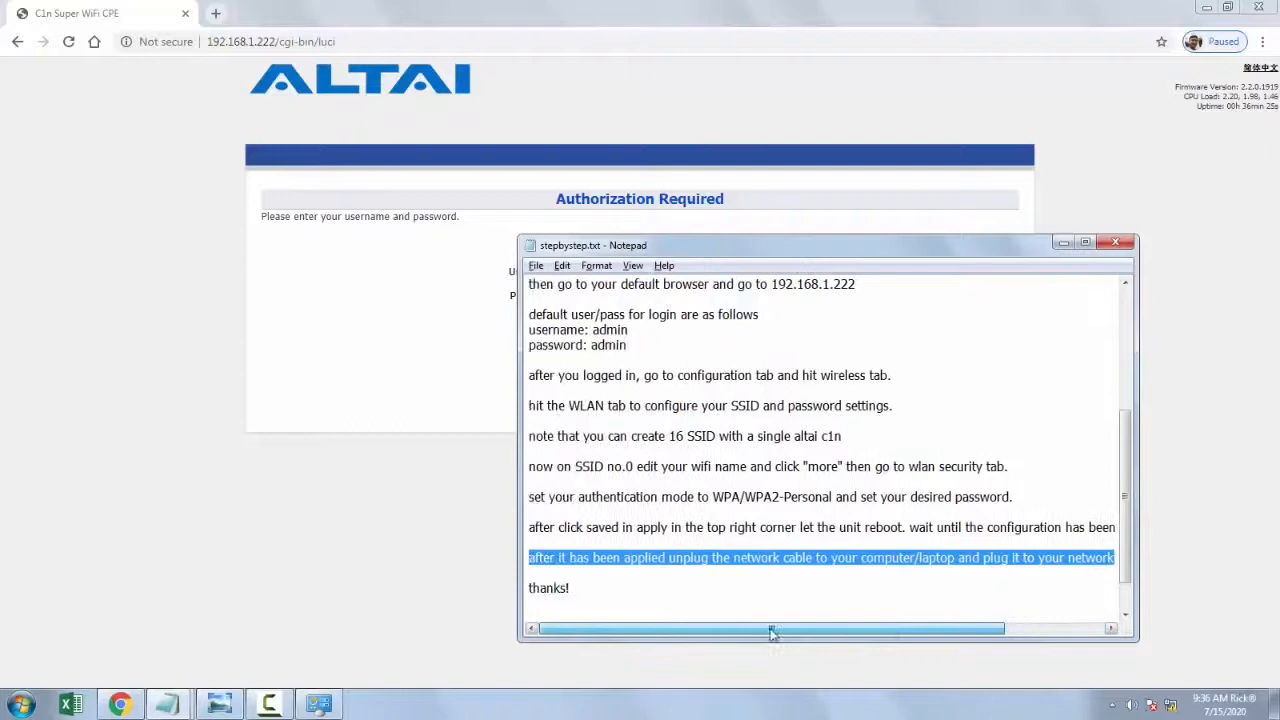
Step: Replace the closing line of the notes with "thats it for this video" and add "thanks!" a few lines below
left_click(629, 587)
left_click_drag(630, 587, 522, 587)
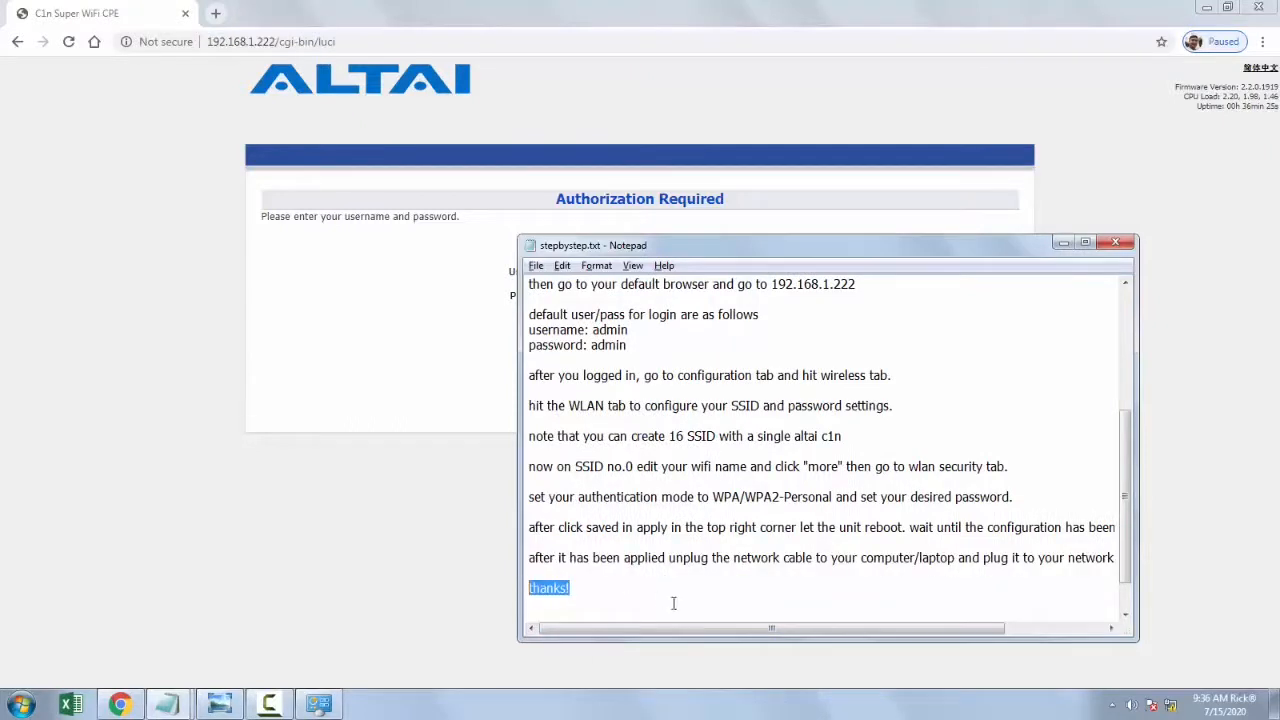
type("thats if for this ")
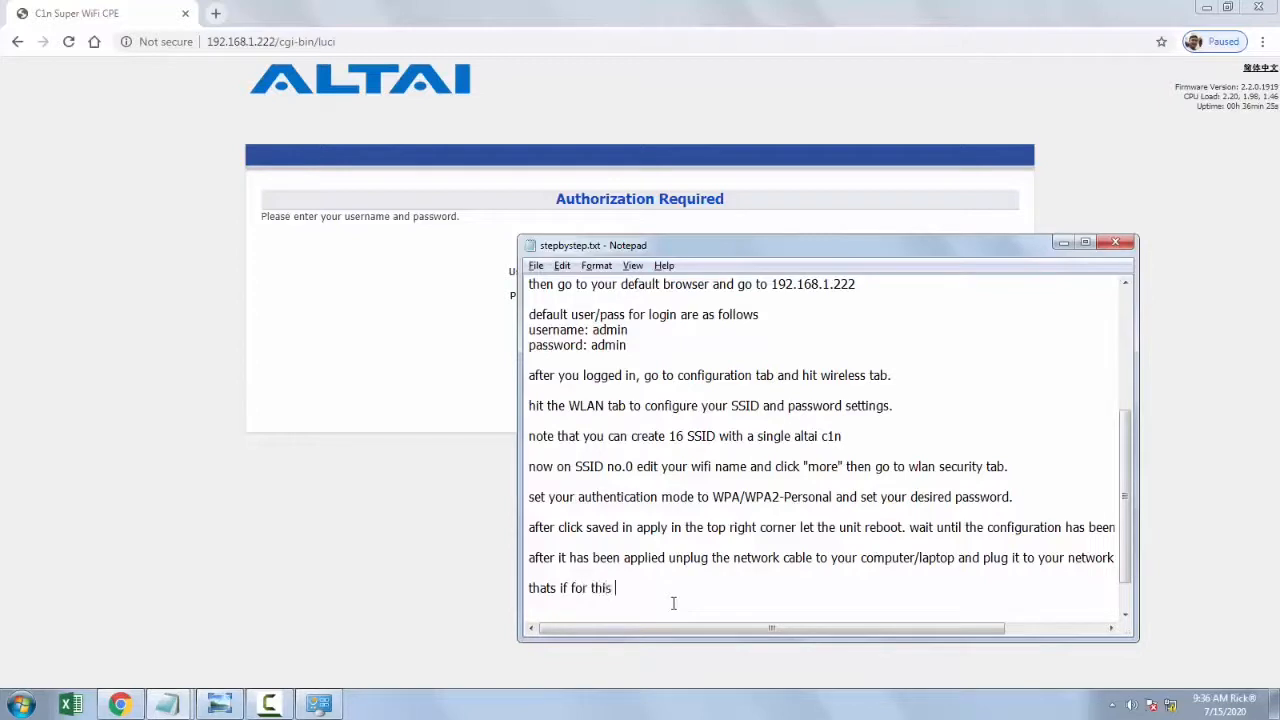
type("video")
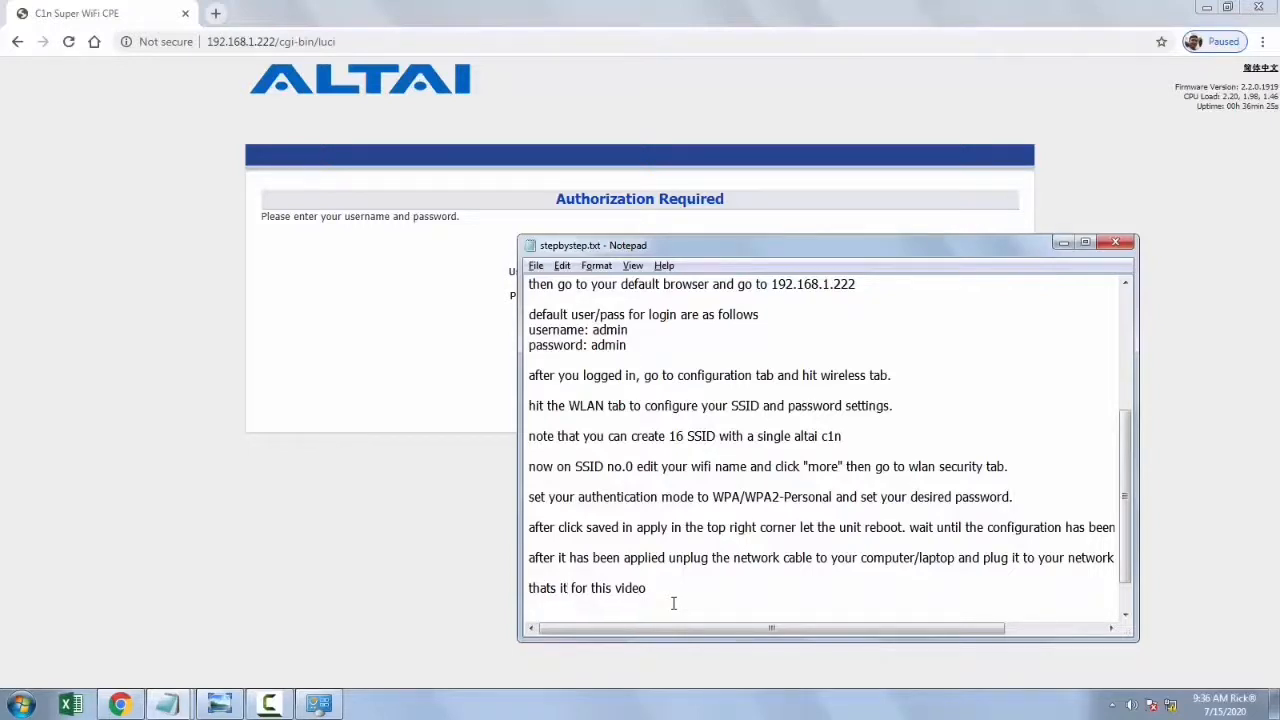
key("Return")
key("Return")
key("Return")
key("Return")
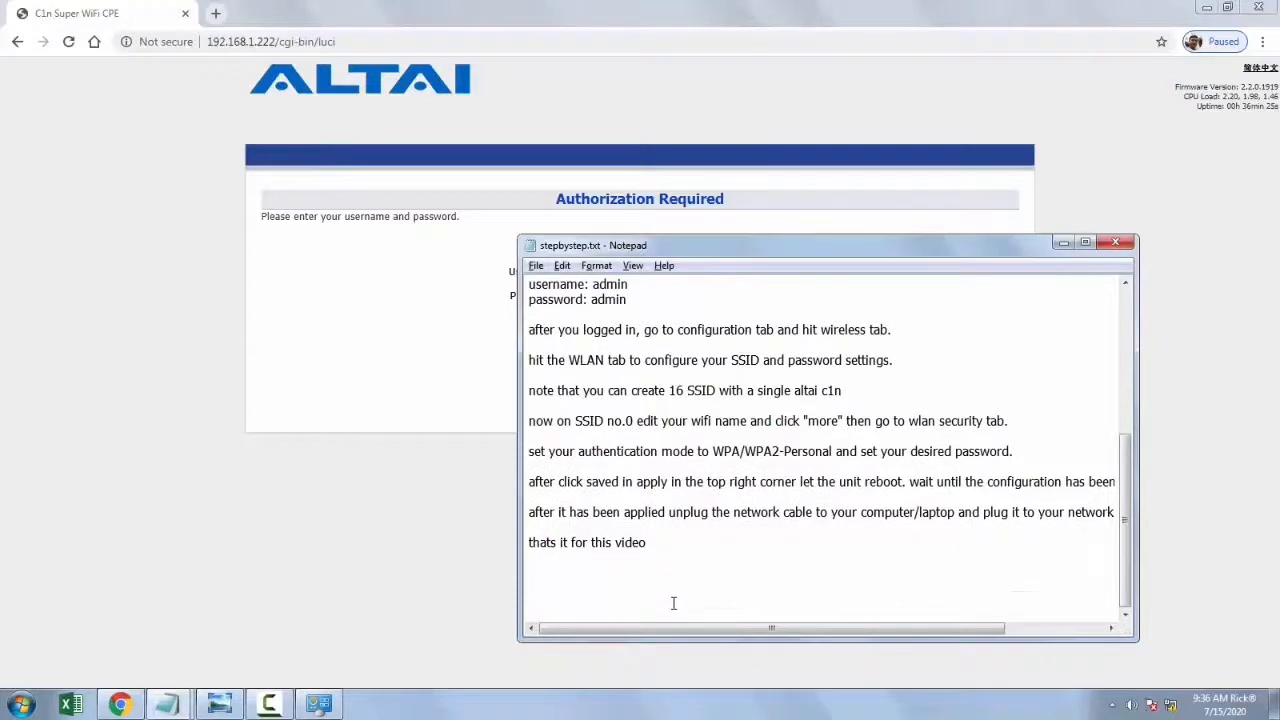
type("thanks!")
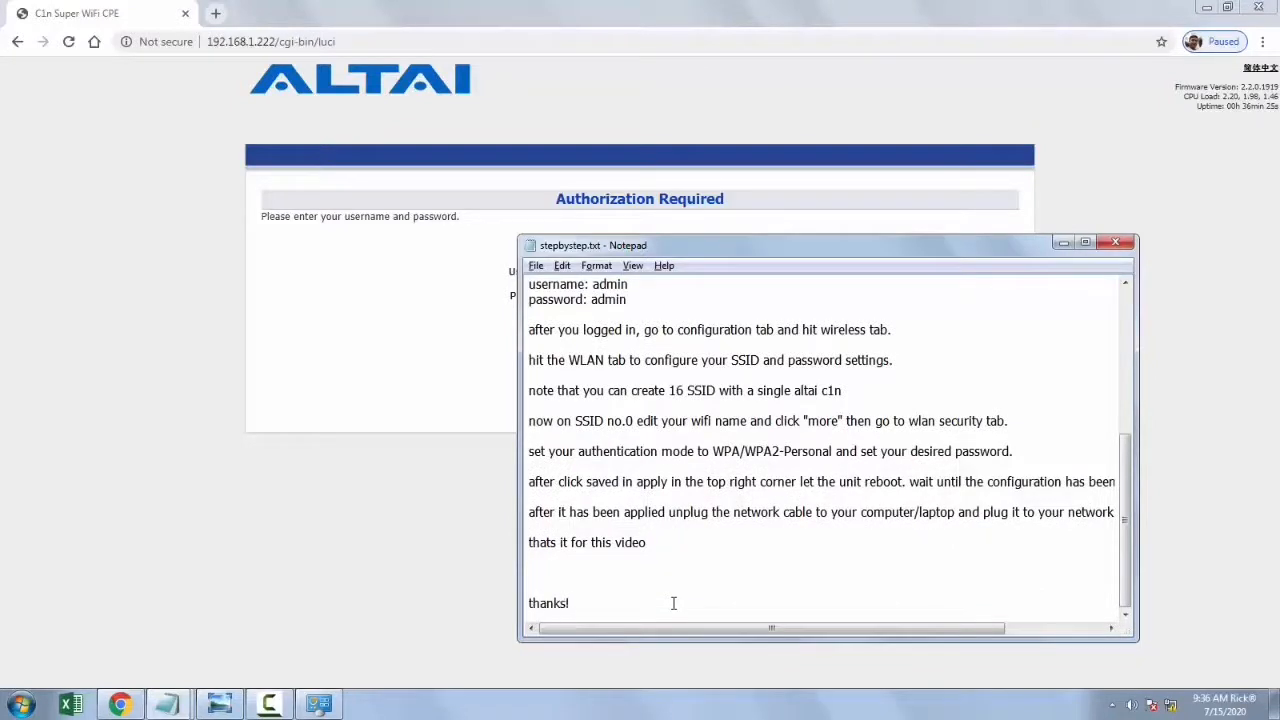